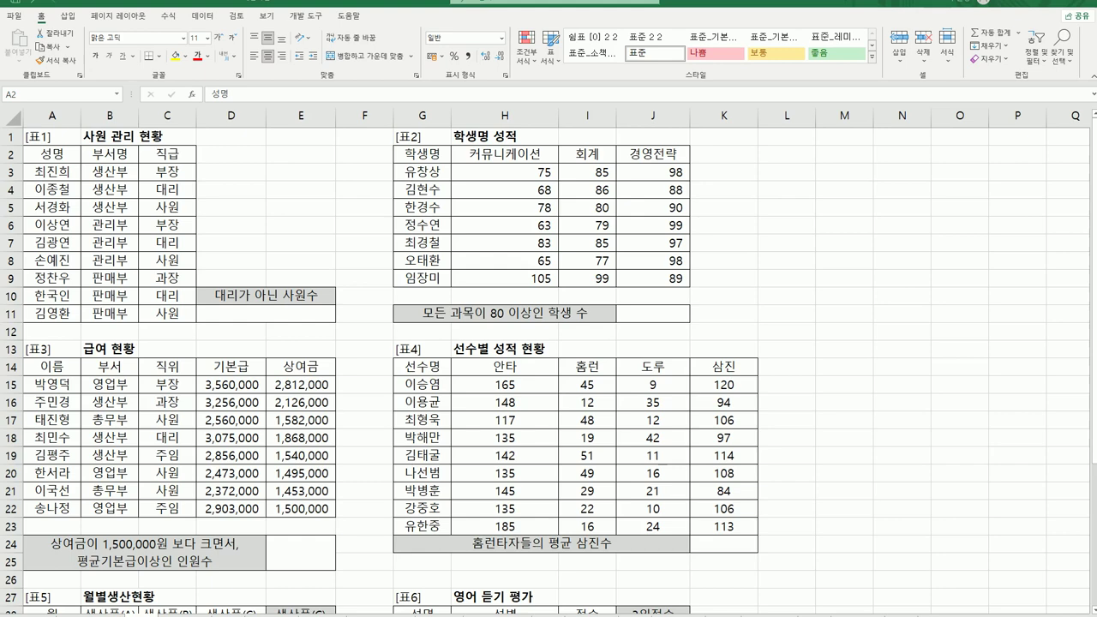
In D11, count the 표1 employees who are not 대리 using COUNTIF with range C3:C11 and criterion "<>대리".
click(221, 318)
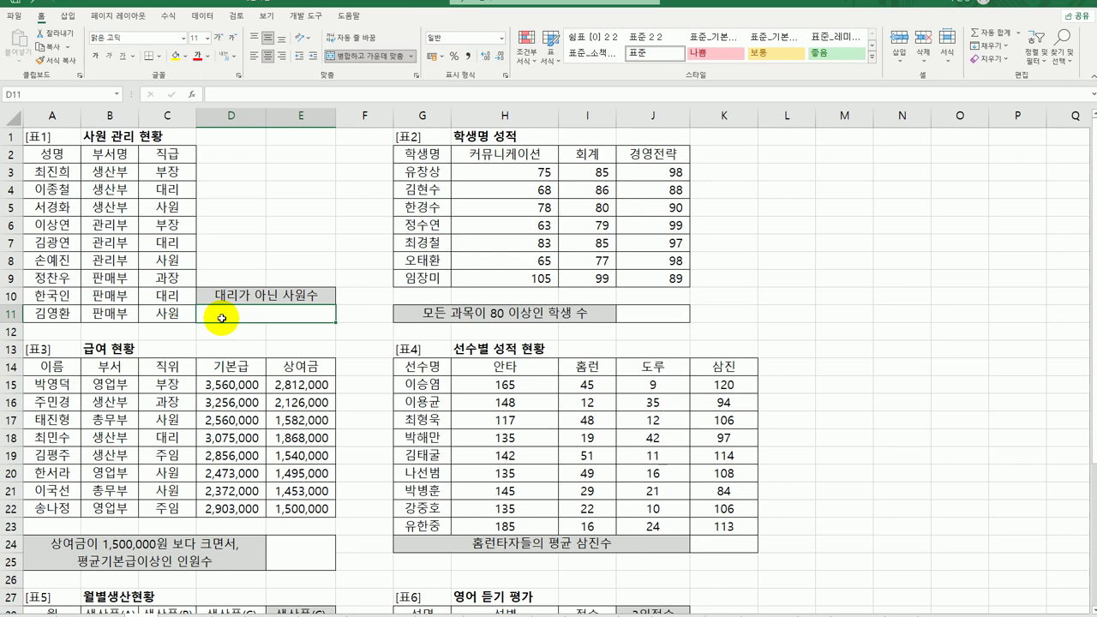
text(=)
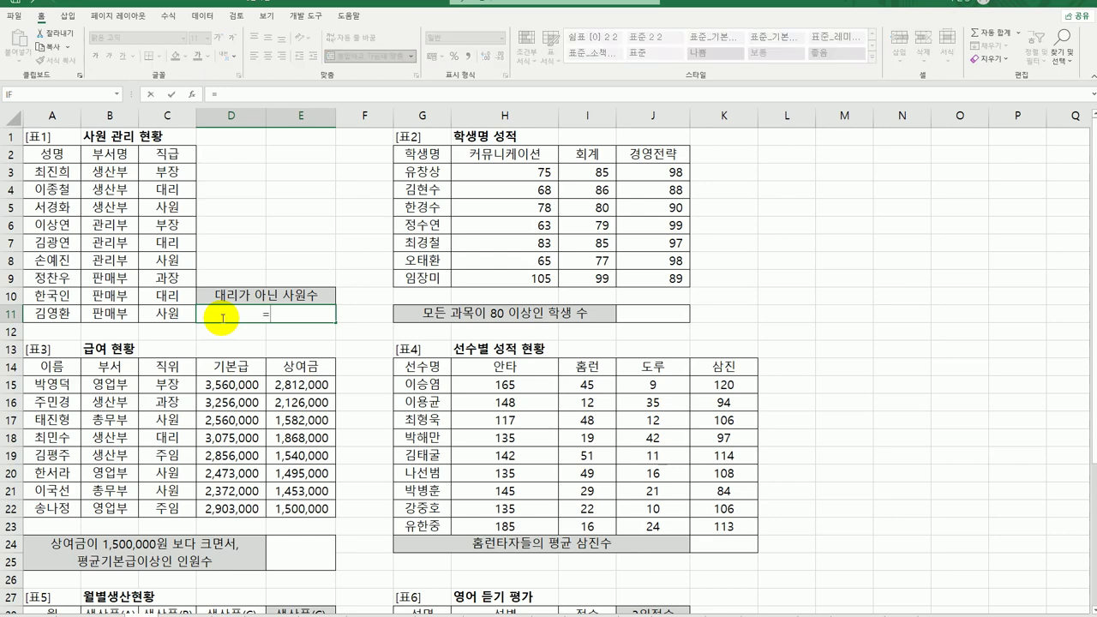
text(coun)
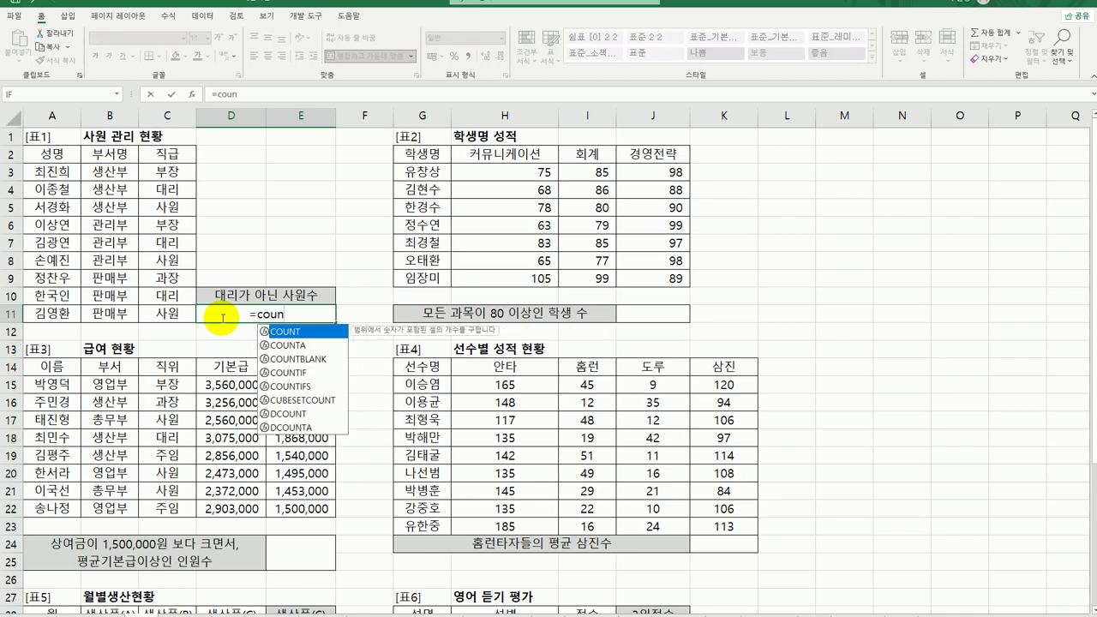
double_click(309, 373)
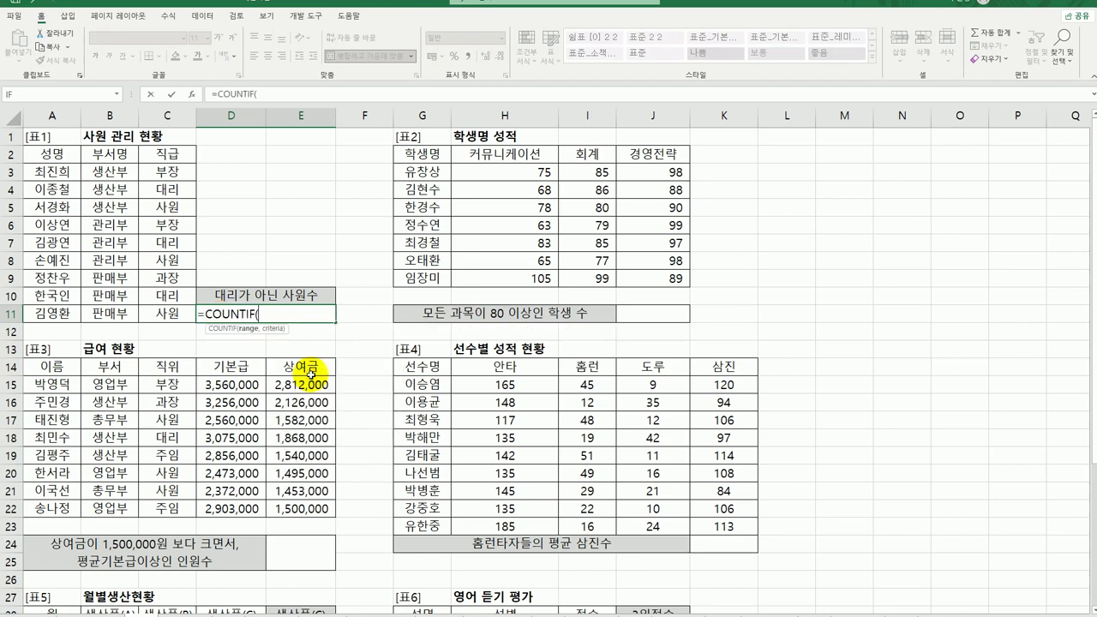
click(192, 93)
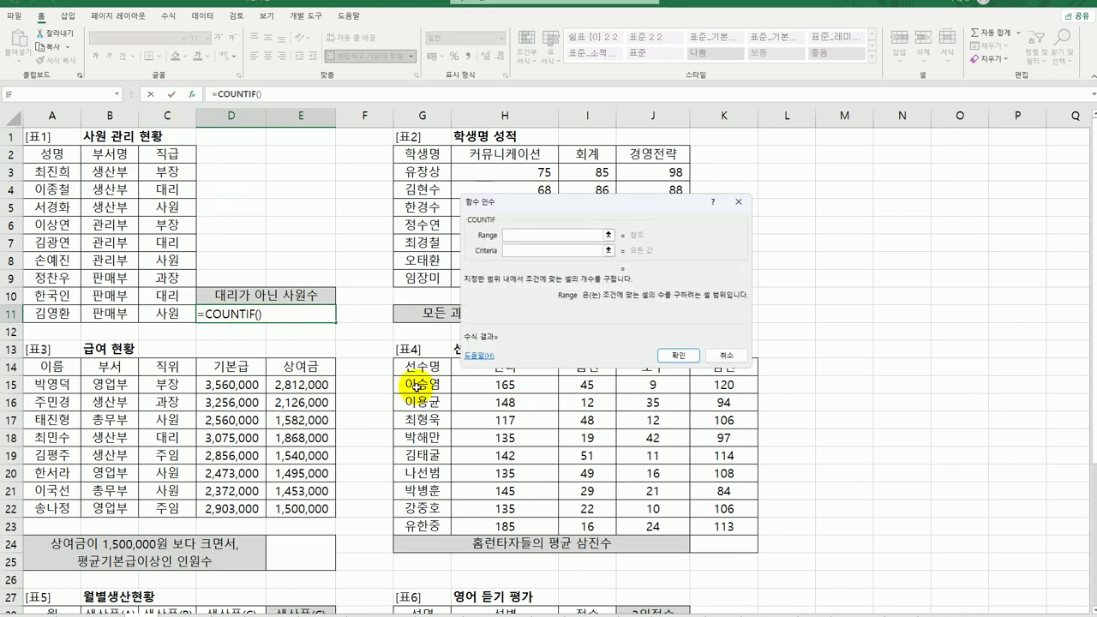
drag(164, 171, 161, 315)
click(536, 251)
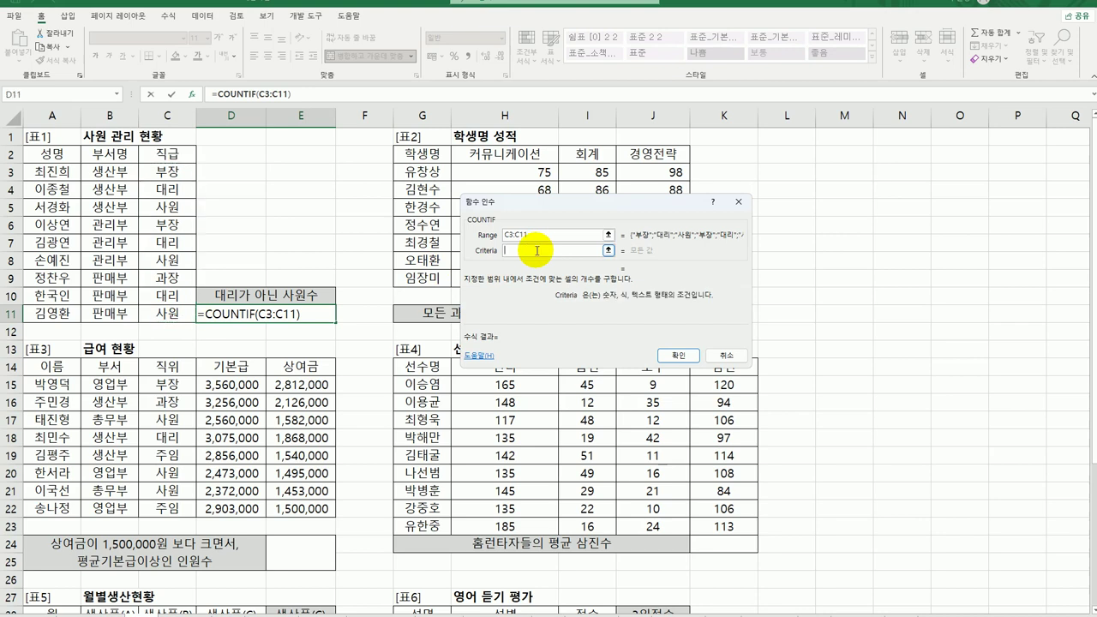
text(<>대리)
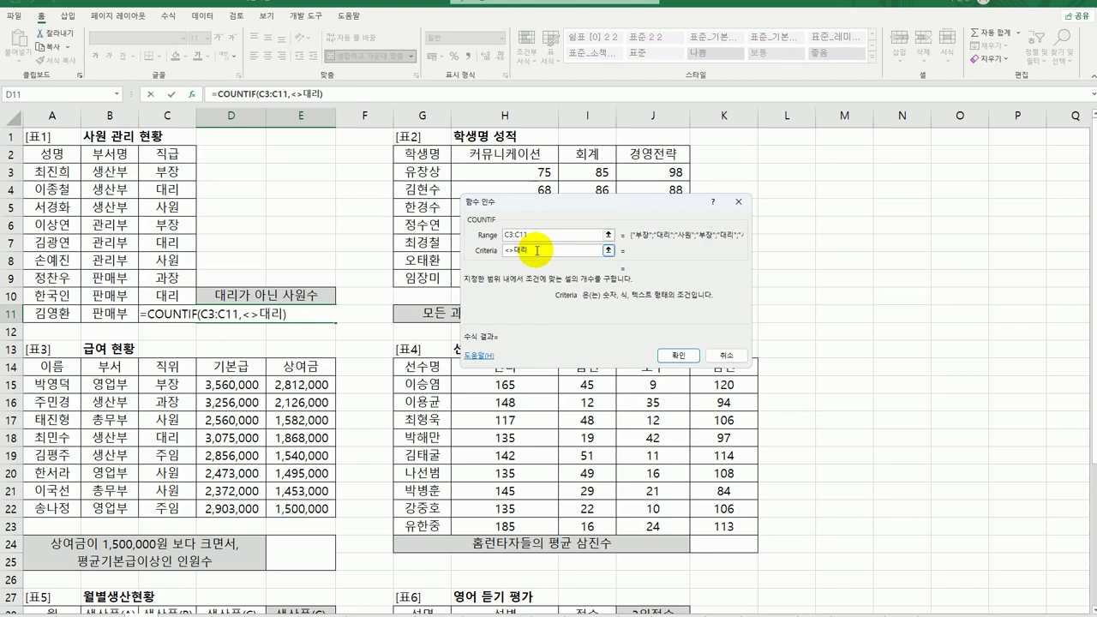
click(677, 355)
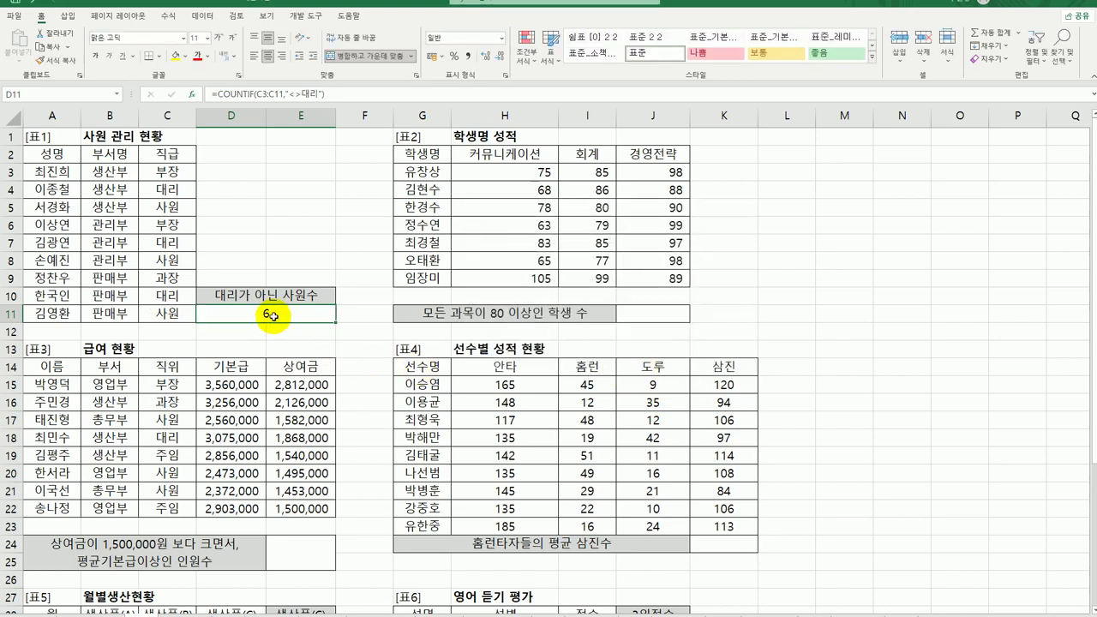
Append &"명" to the COUNTIF formula in D11 so the count carries the unit.
double_click(271, 317)
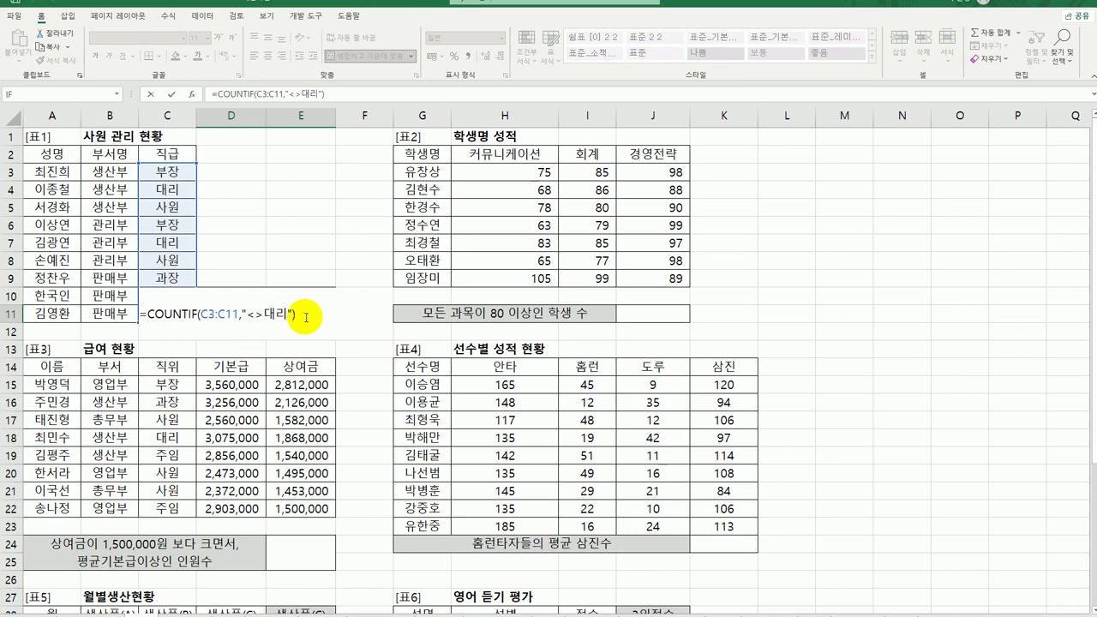
text(&"명")
key(Return)
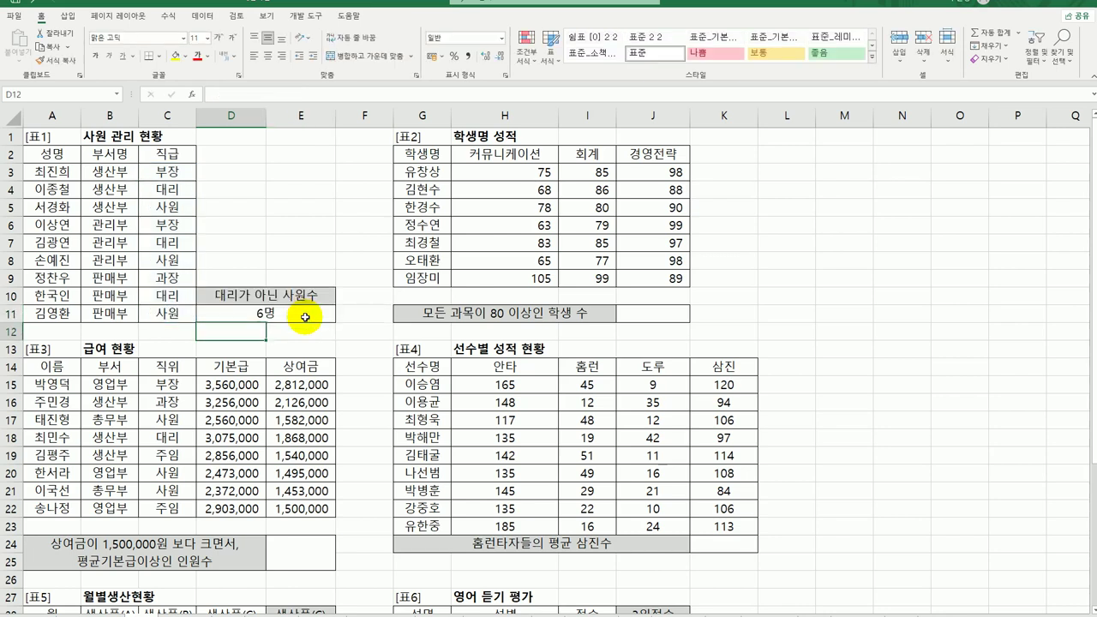
click(305, 317)
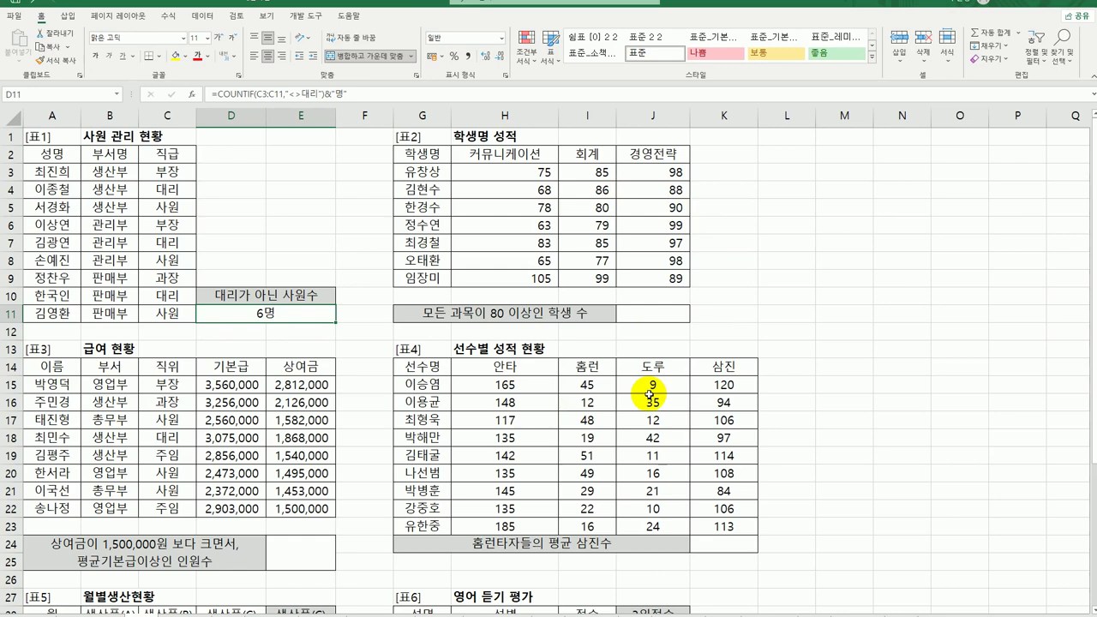
Start a COUNTIFS formula in J11 with the 커뮤니케이션 scores H3:H9 as the first range and ">=80" as its criterion.
click(632, 325)
click(633, 316)
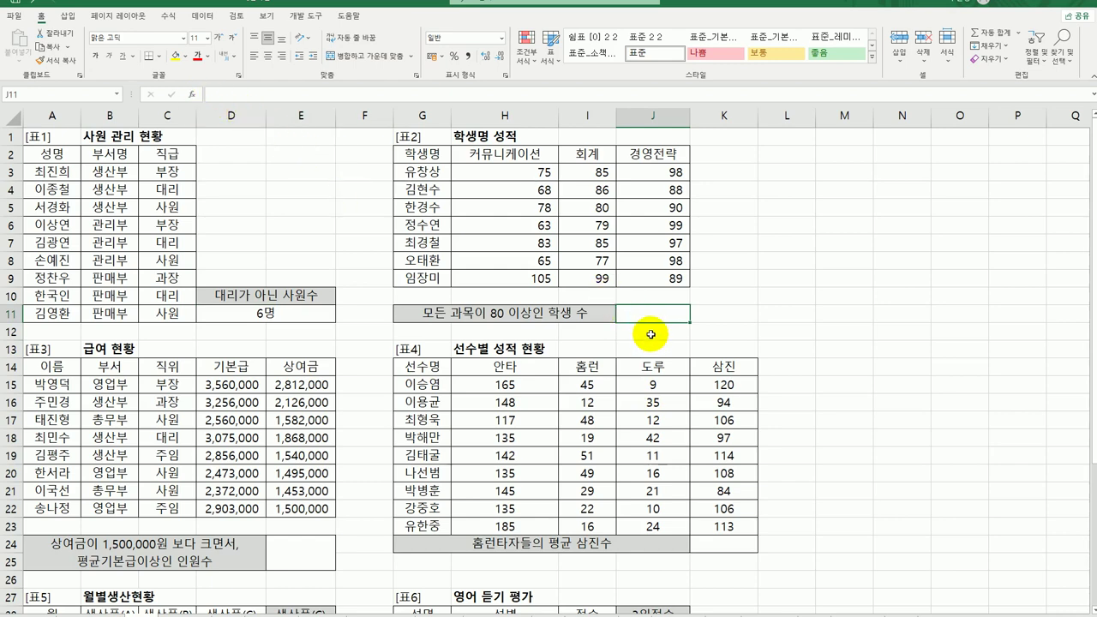
text(=)
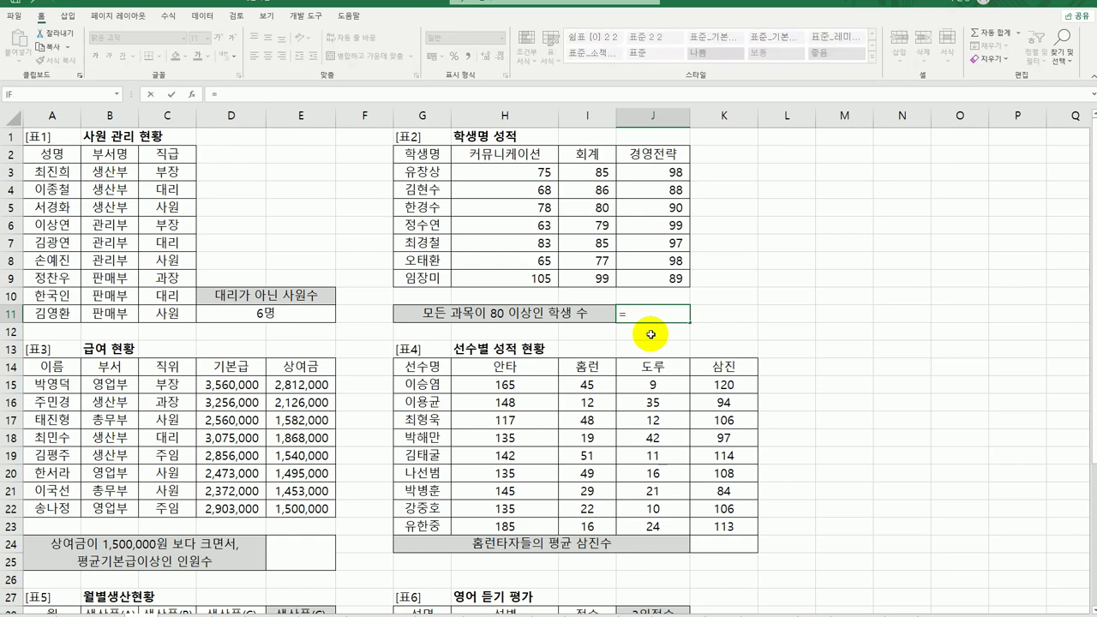
text(c)
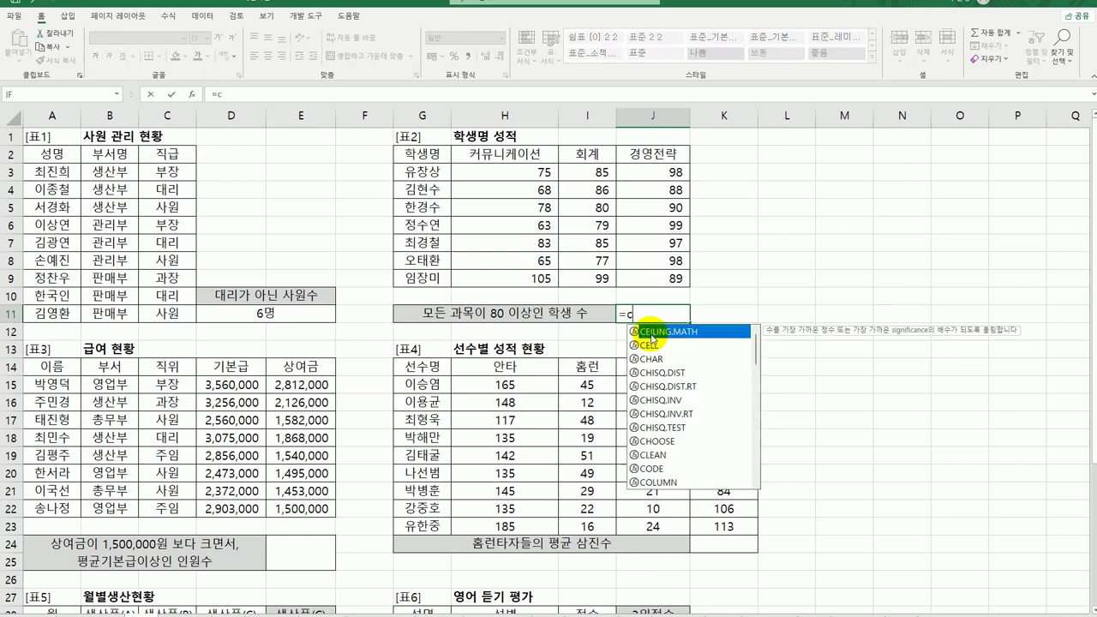
text(ou)
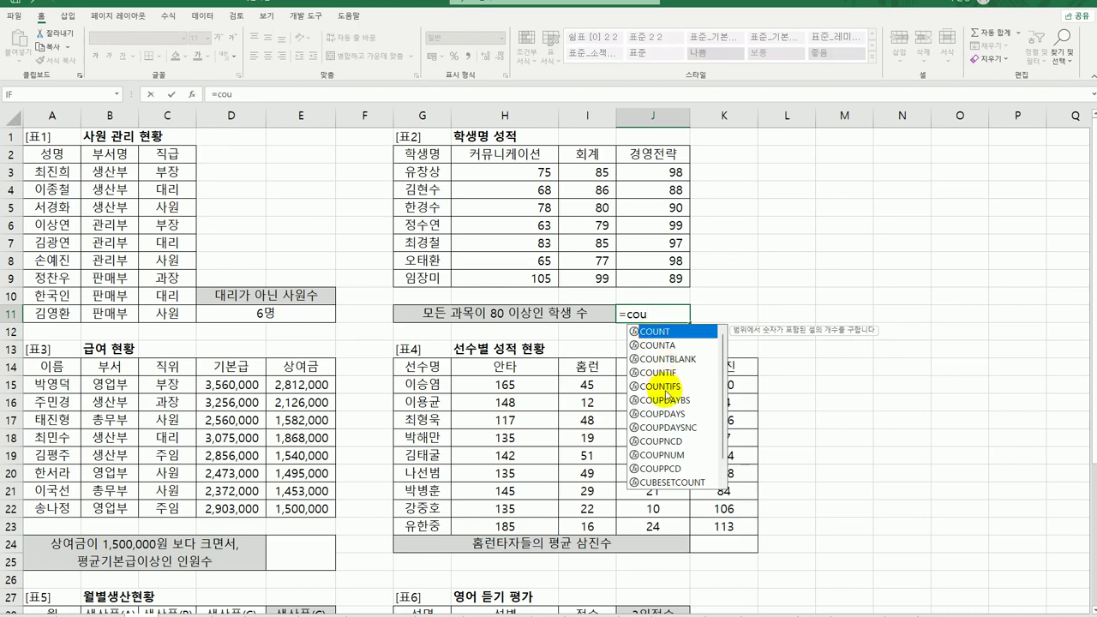
click(665, 387)
double_click(665, 387)
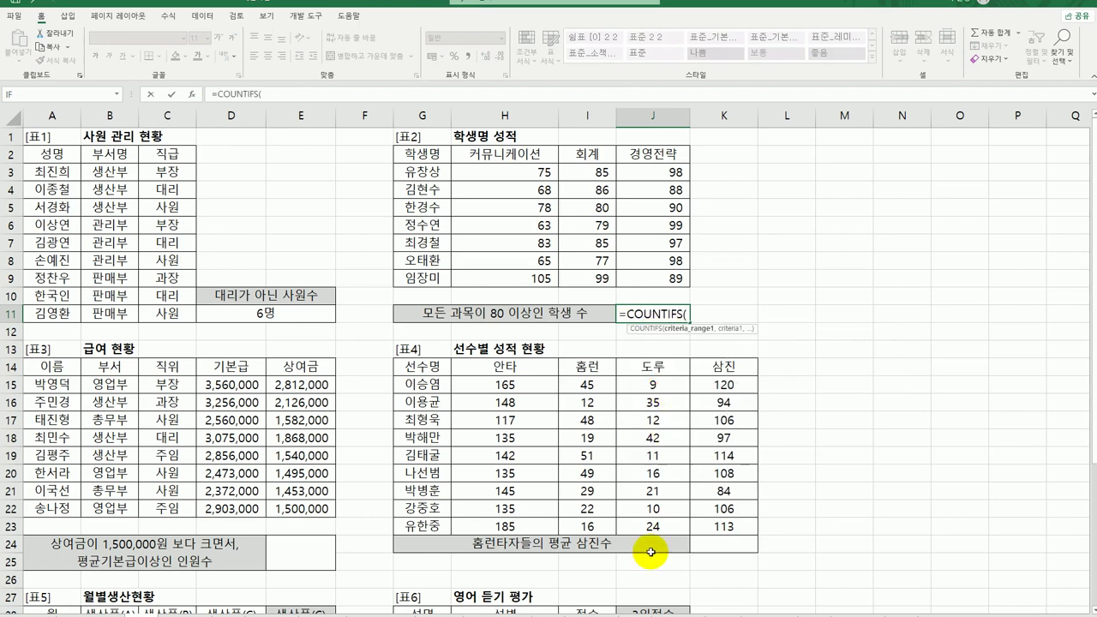
click(191, 95)
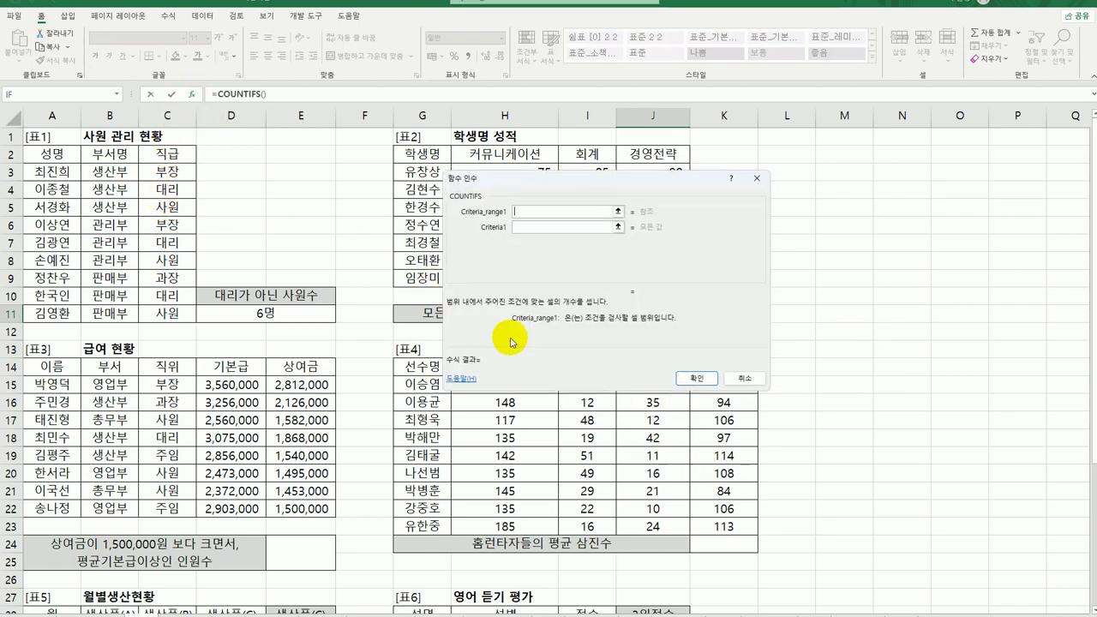
drag(566, 188, 828, 263)
drag(509, 173, 515, 279)
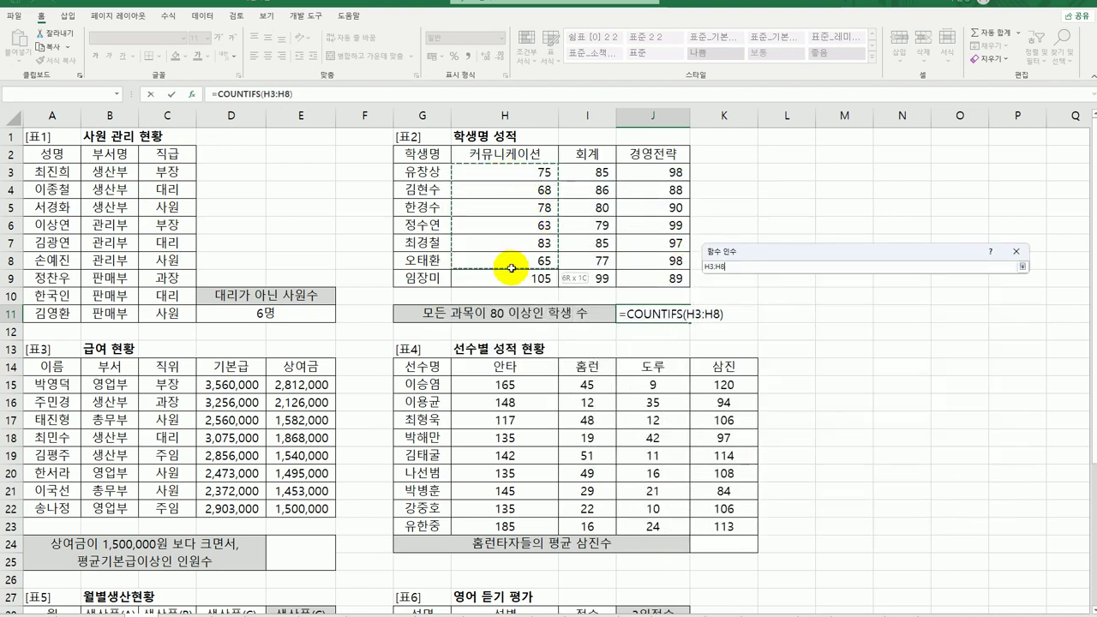
click(783, 301)
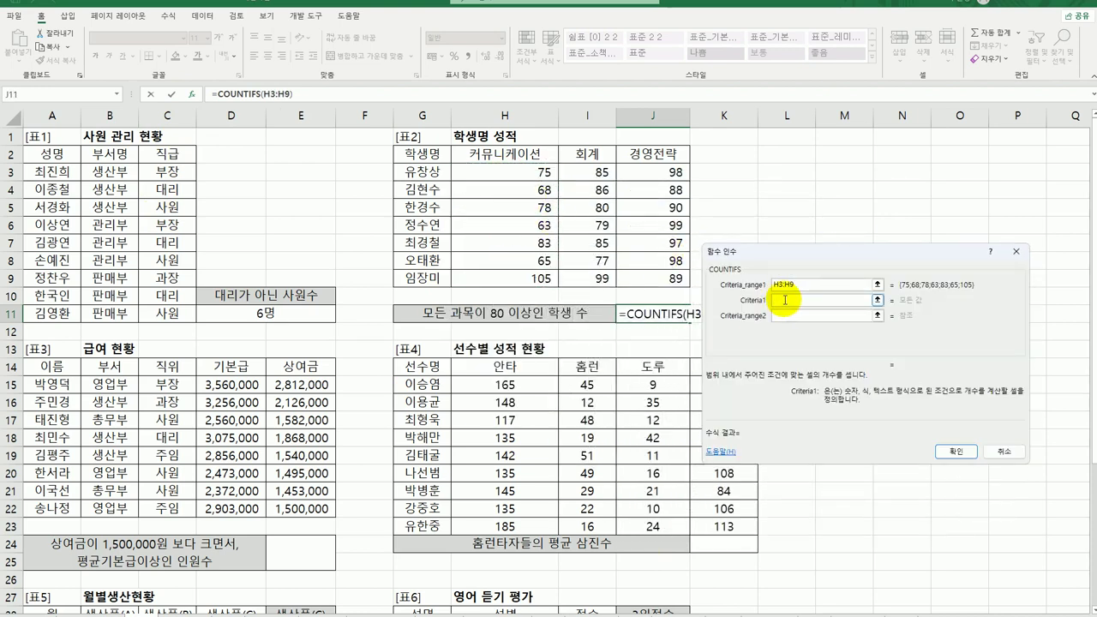
text(>=80)
Add the 회계 scores I3:I9 as the second COUNTIFS range with criterion ">=80".
click(792, 315)
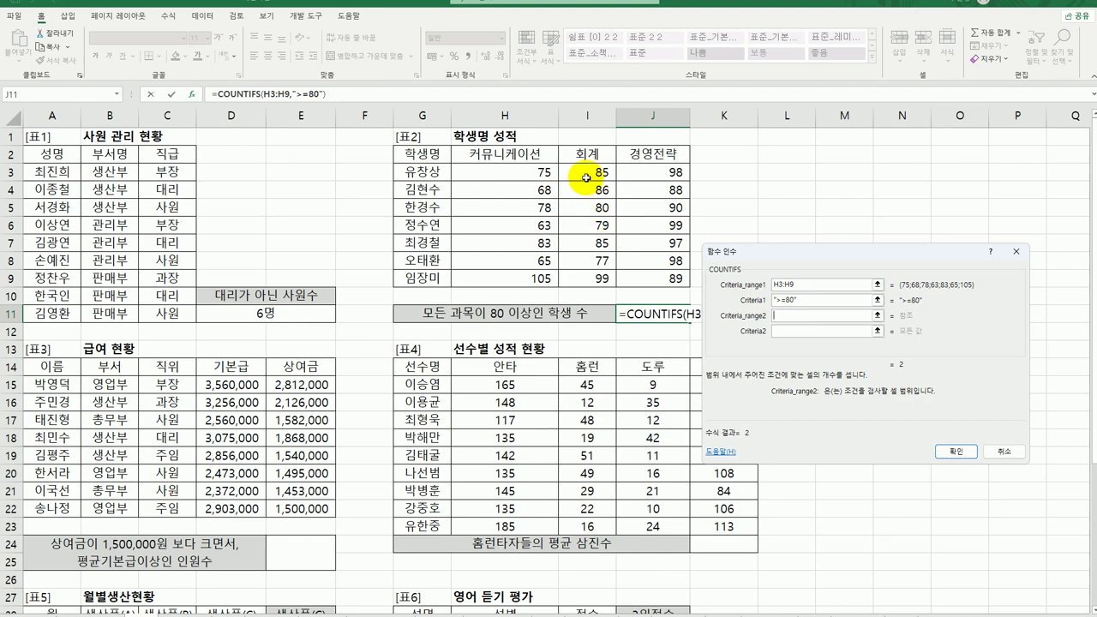
drag(586, 177, 587, 279)
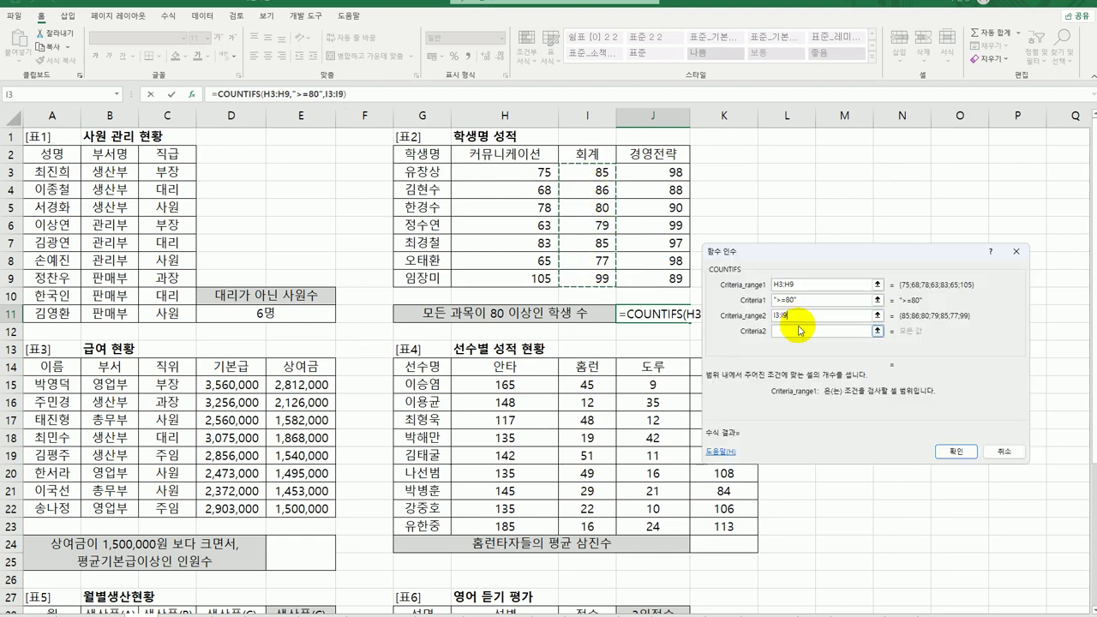
click(800, 330)
text(>=80)
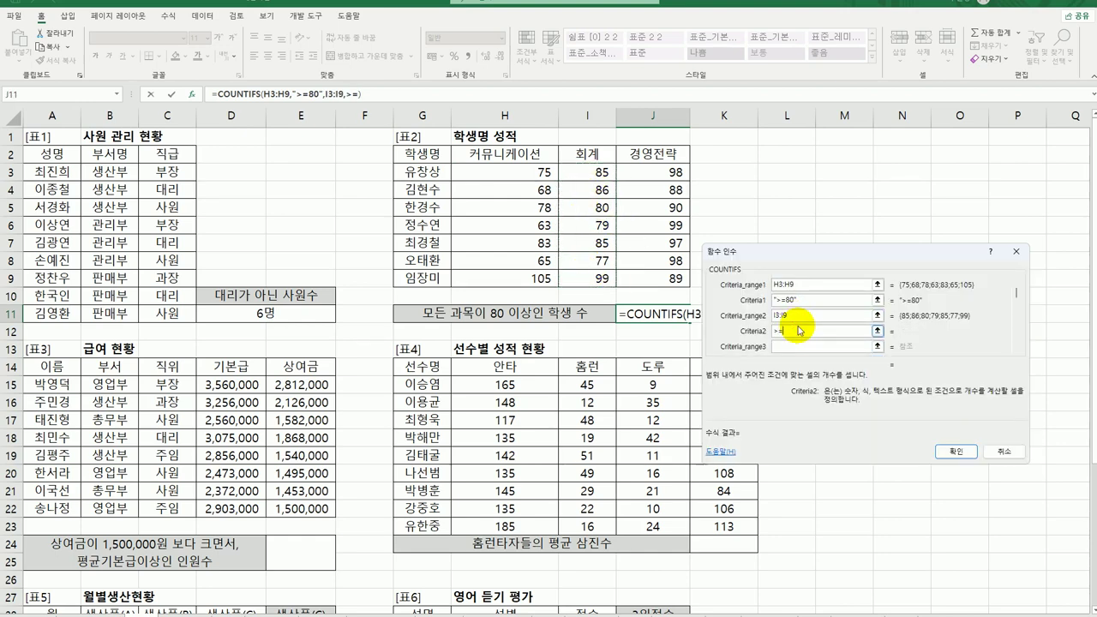
Add the 경영전략 scores J3:J9 as the third range with criterion ">=80" and complete the COUNTIFS formula.
click(795, 346)
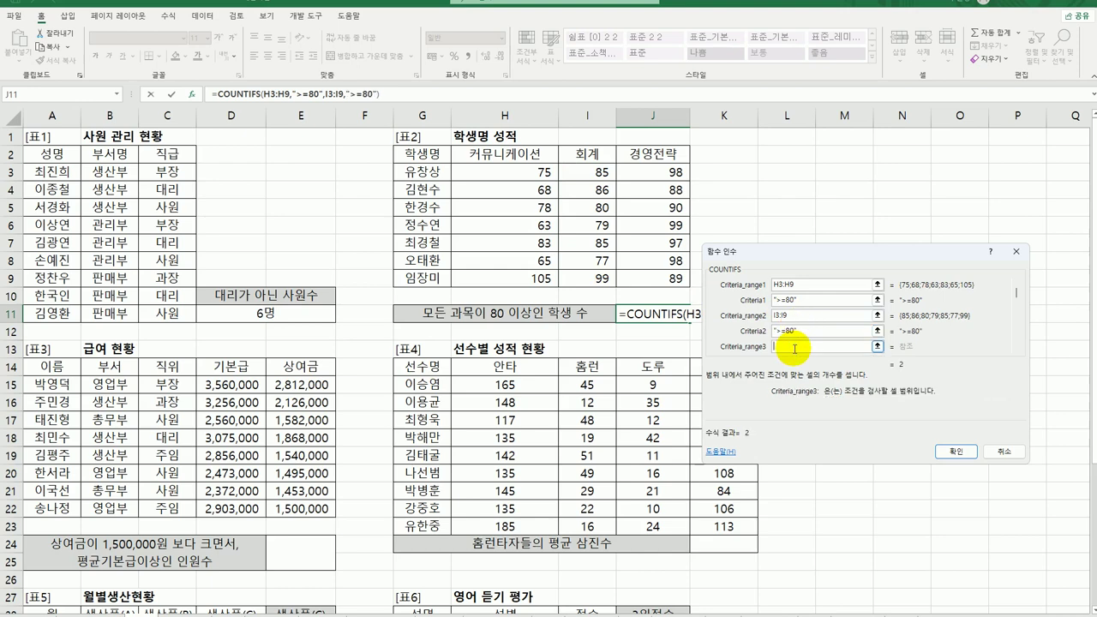
drag(669, 168, 659, 280)
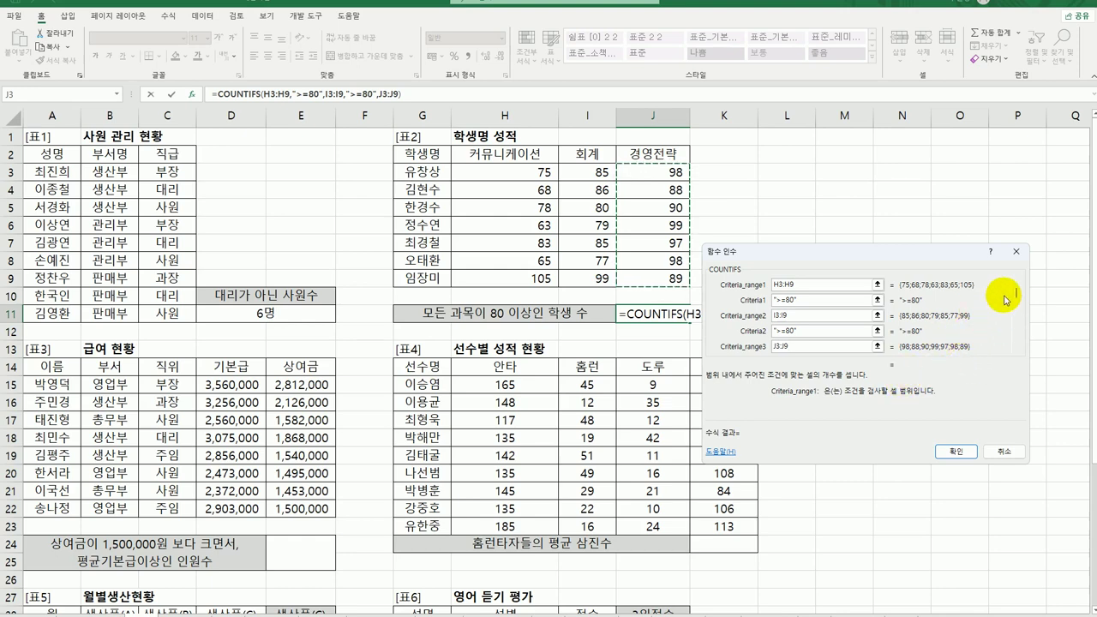
scroll(1007, 309, down, 1)
text(>)
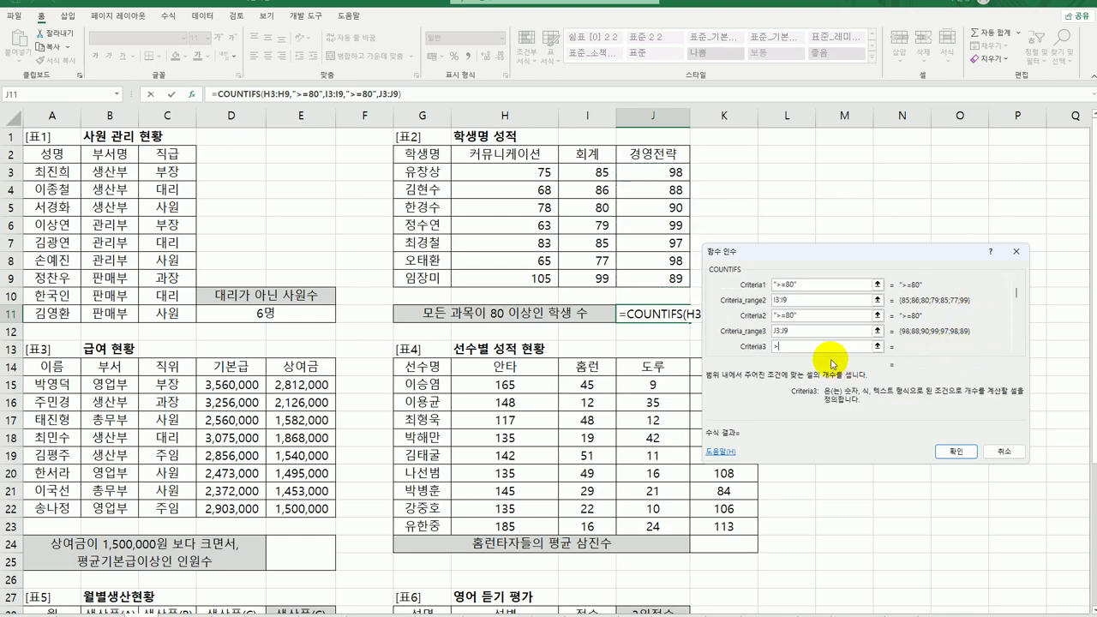
text(=80)
drag(814, 252, 193, 186)
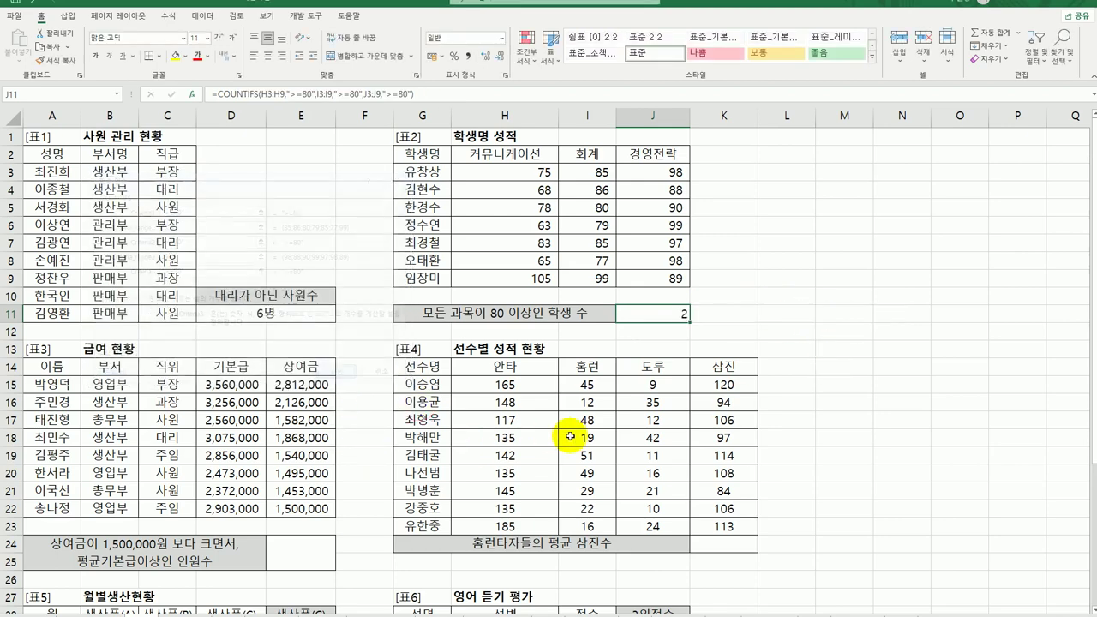
click(341, 377)
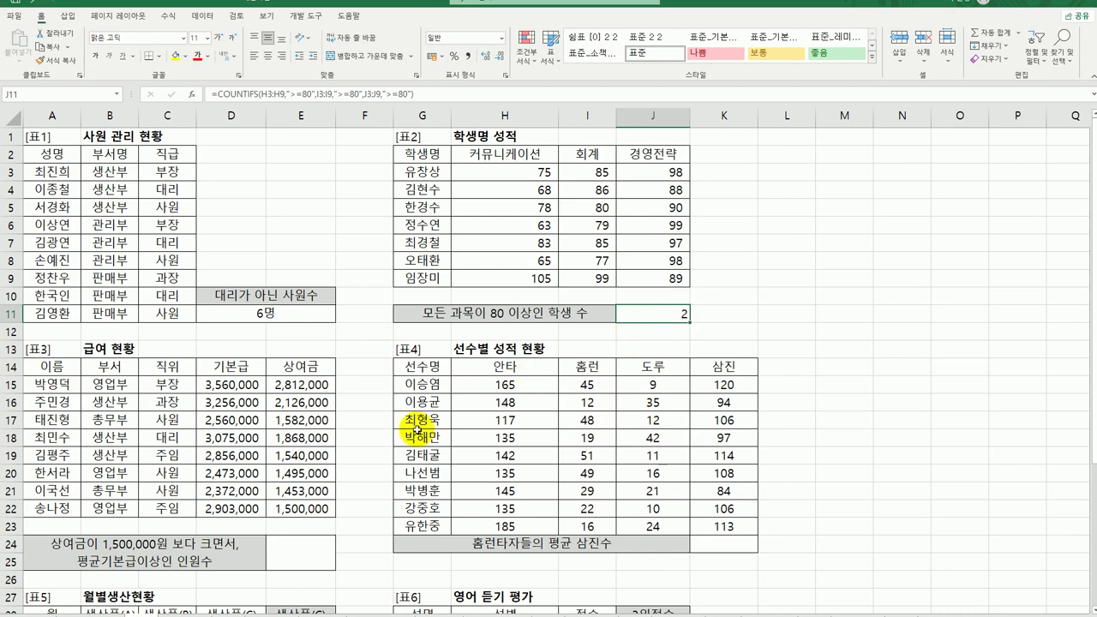
click(301, 553)
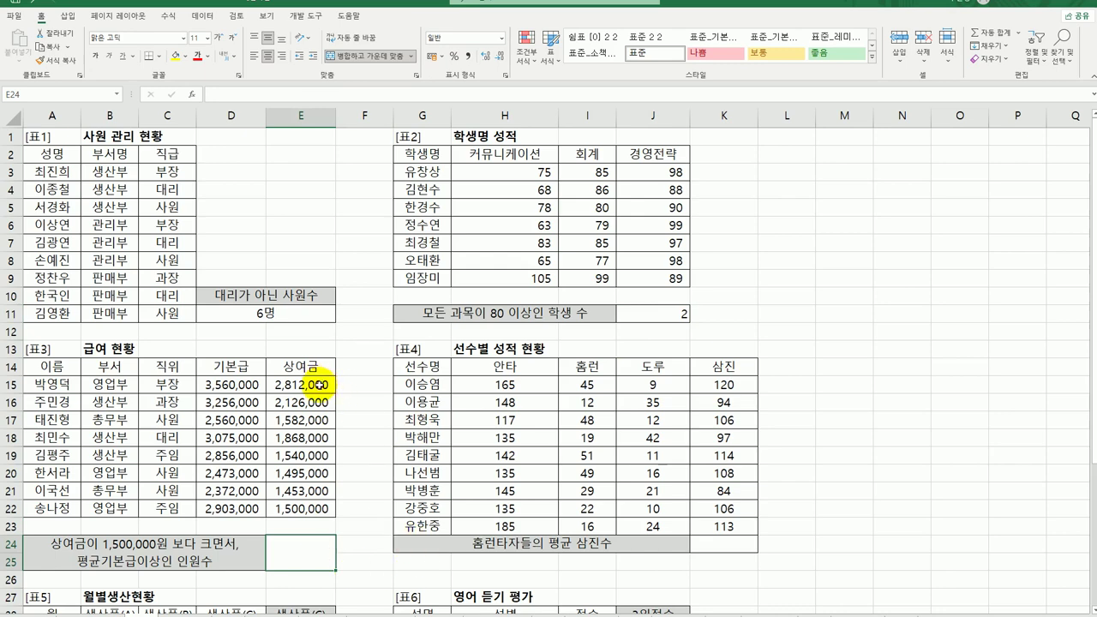
drag(319, 385, 302, 509)
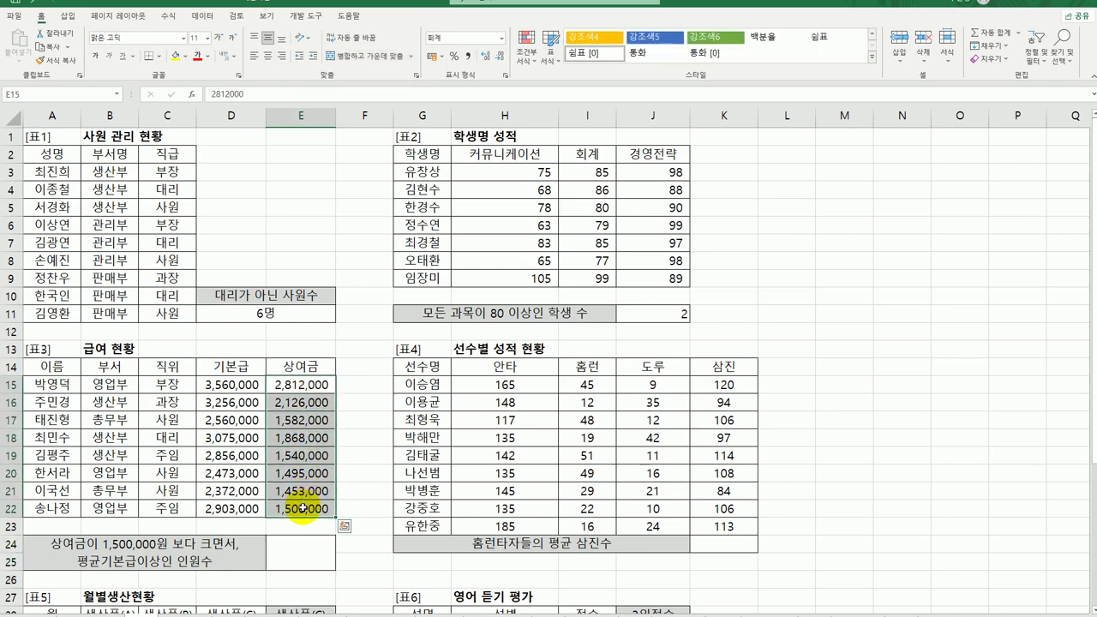
click(246, 385)
Enter an AVERAGE formula in E24 for the 기본급 values D15:D22 in 표3.
click(295, 553)
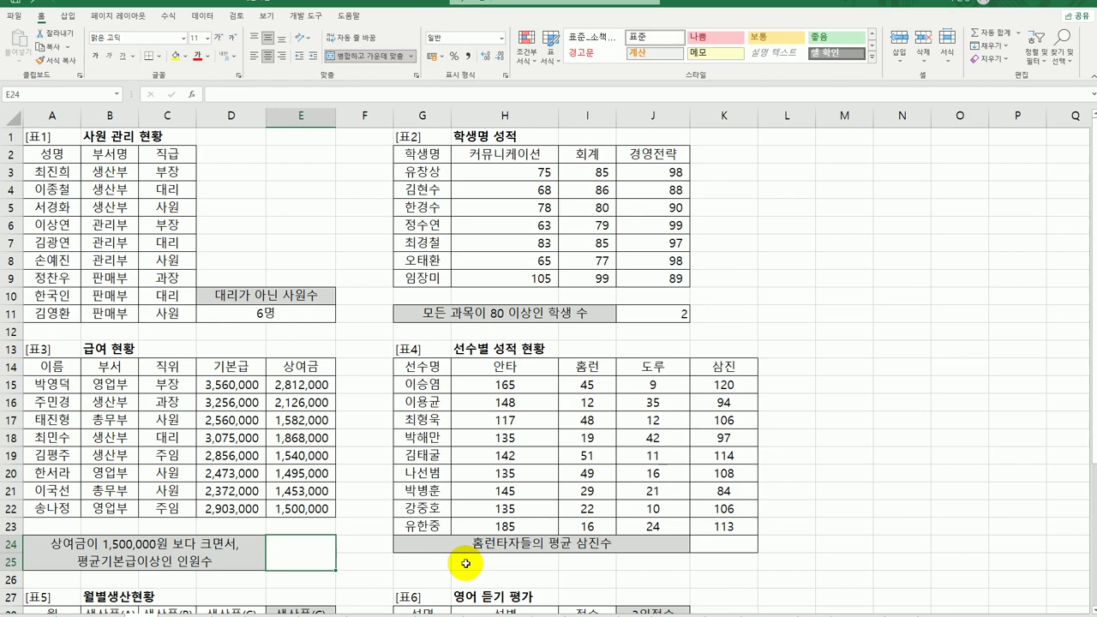
text(=av)
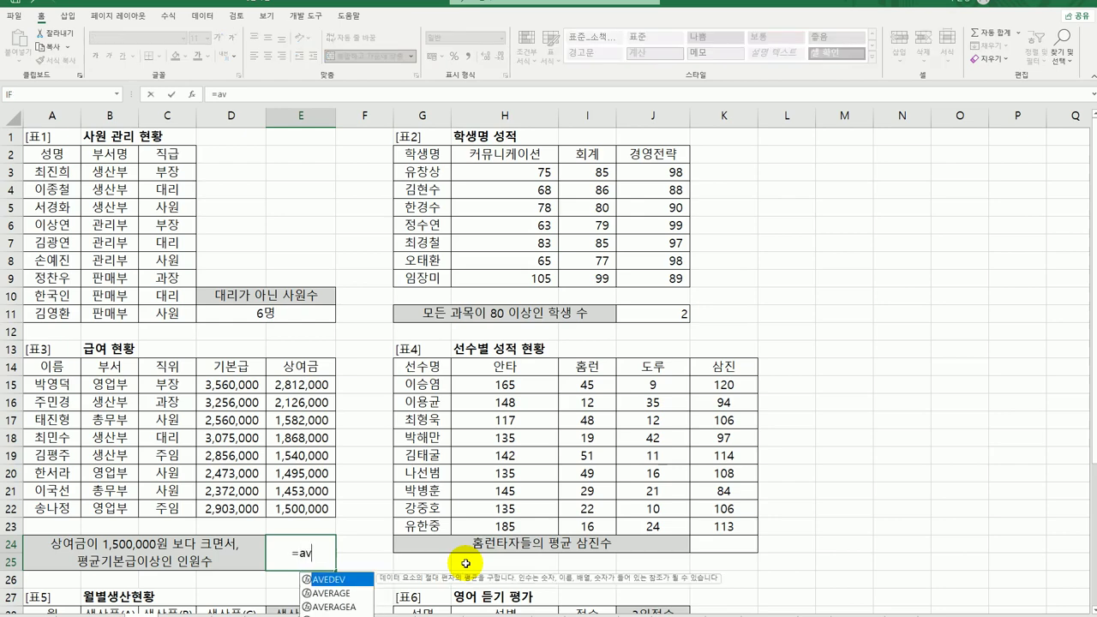
key(Down)
key(Tab)
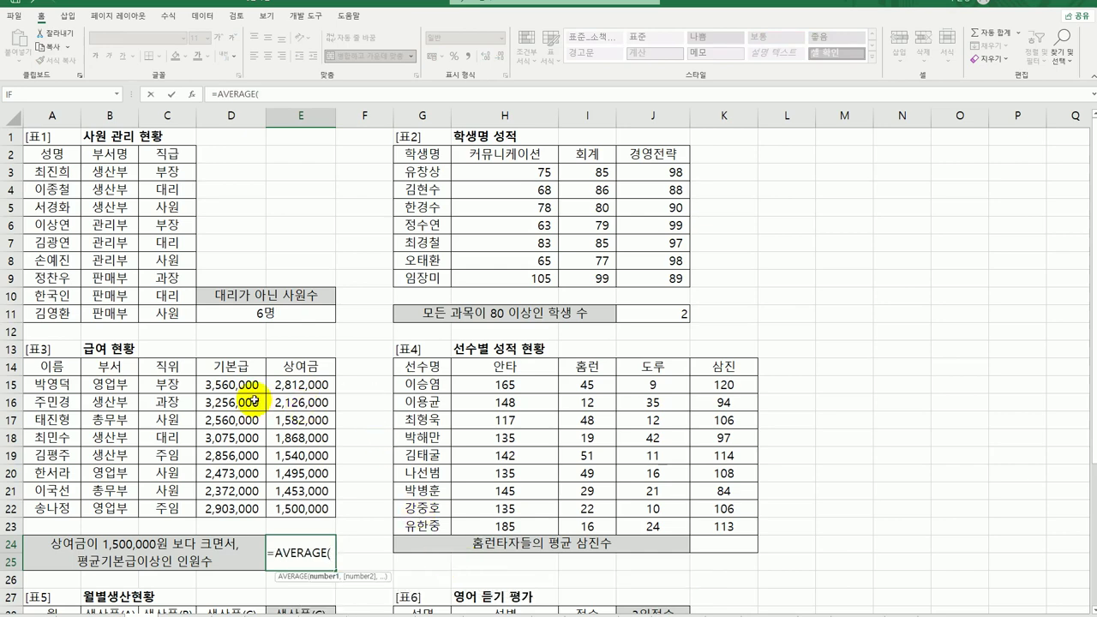
drag(235, 384, 233, 507)
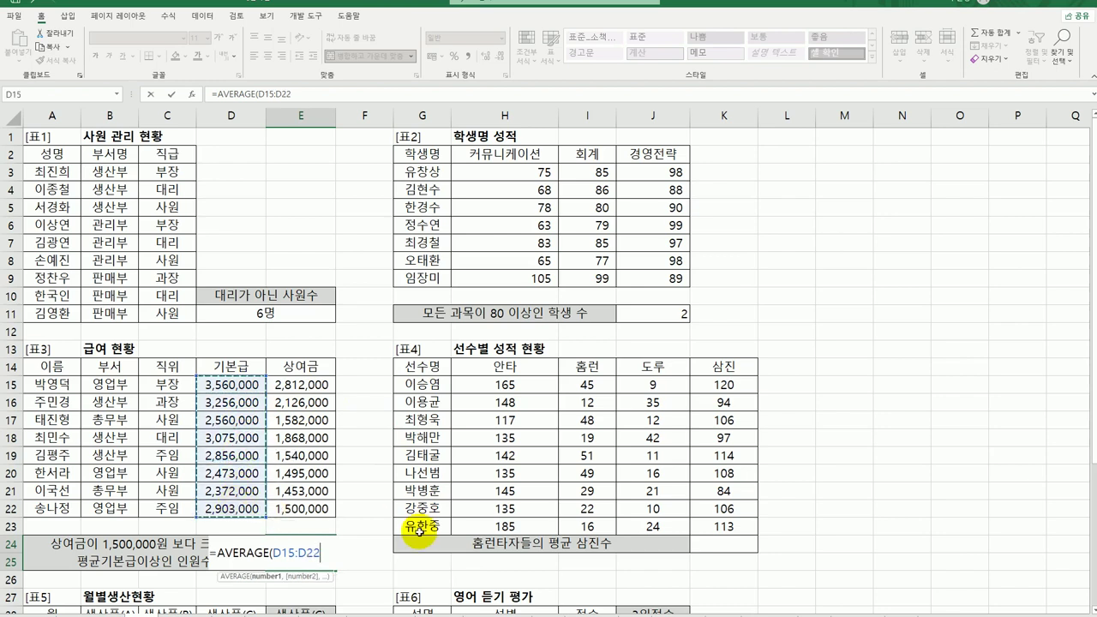
key(ctrl+Return)
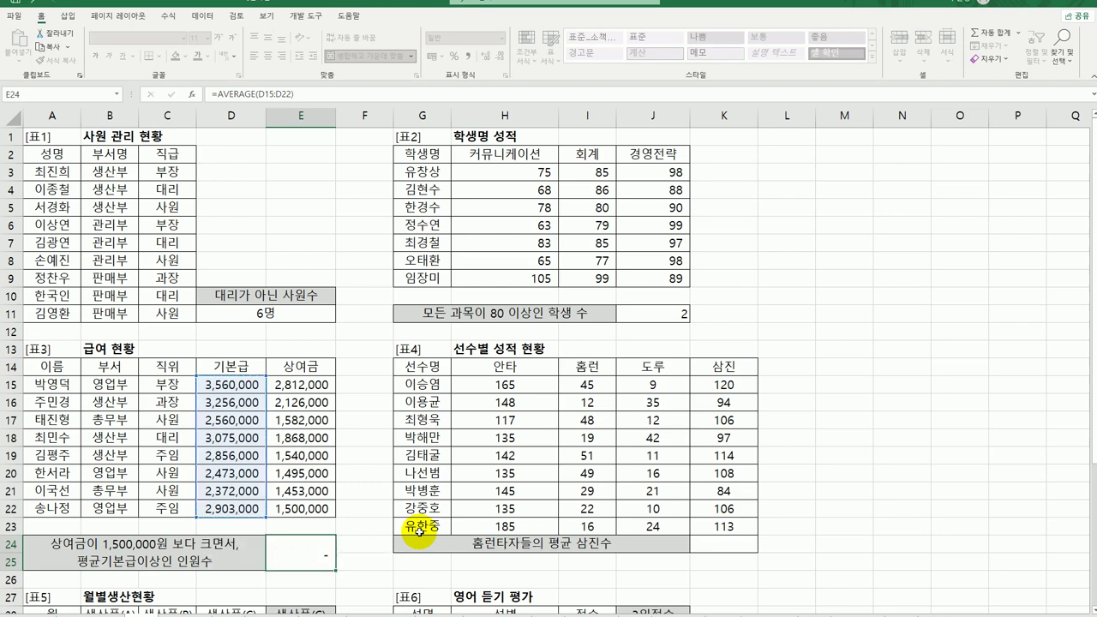
key(Return)
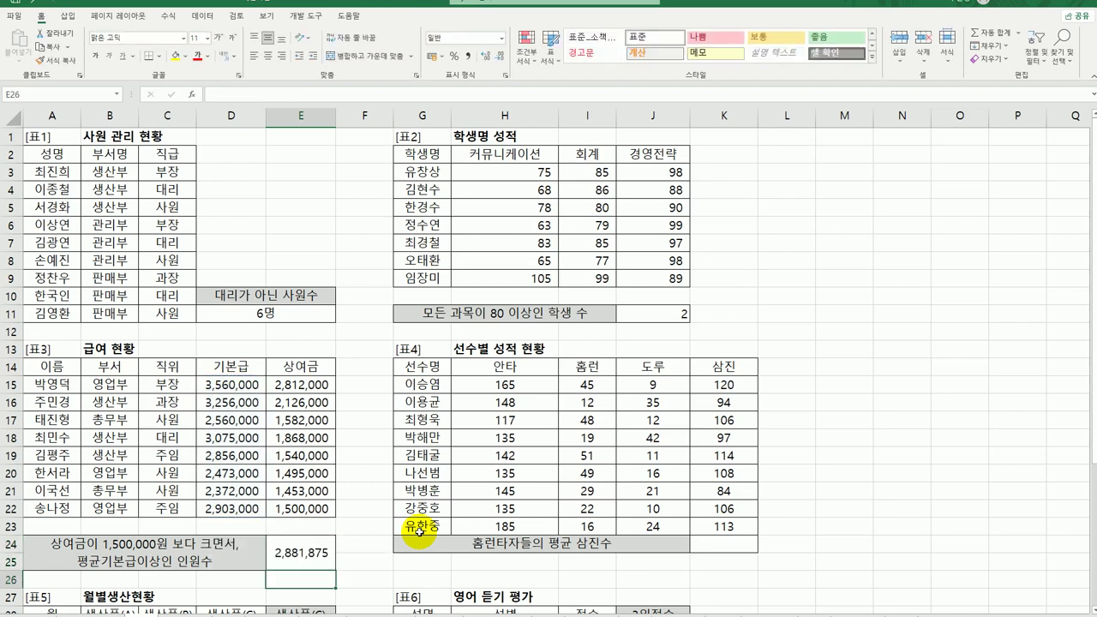
Wrap the AVERAGE formula in E24 in a COUNTIFS function and open its function arguments.
click(313, 558)
double_click(307, 565)
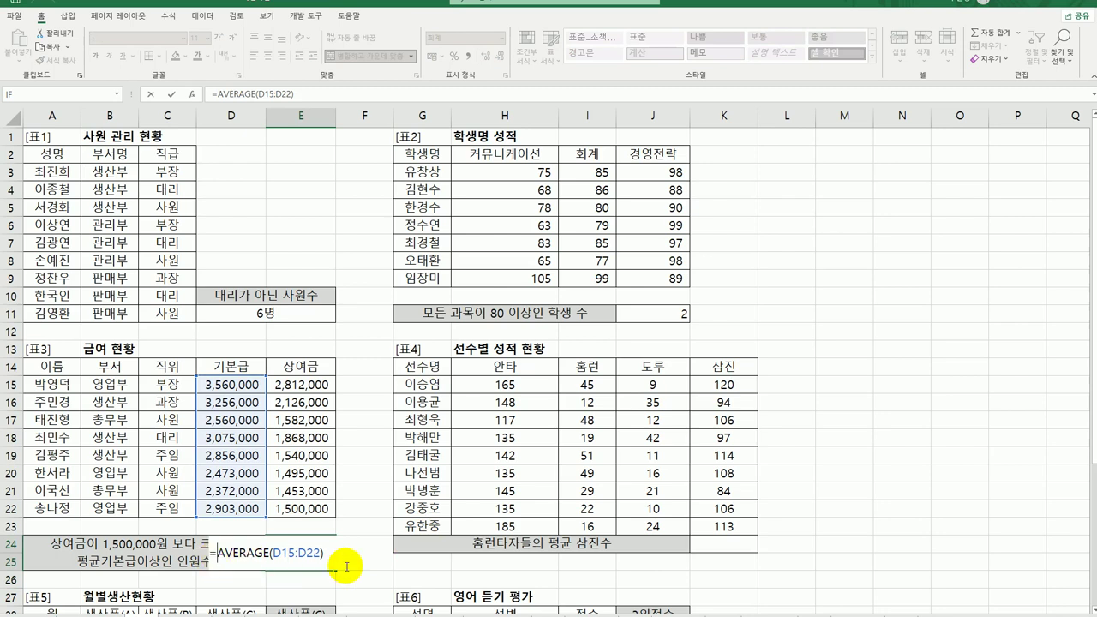
text(coun)
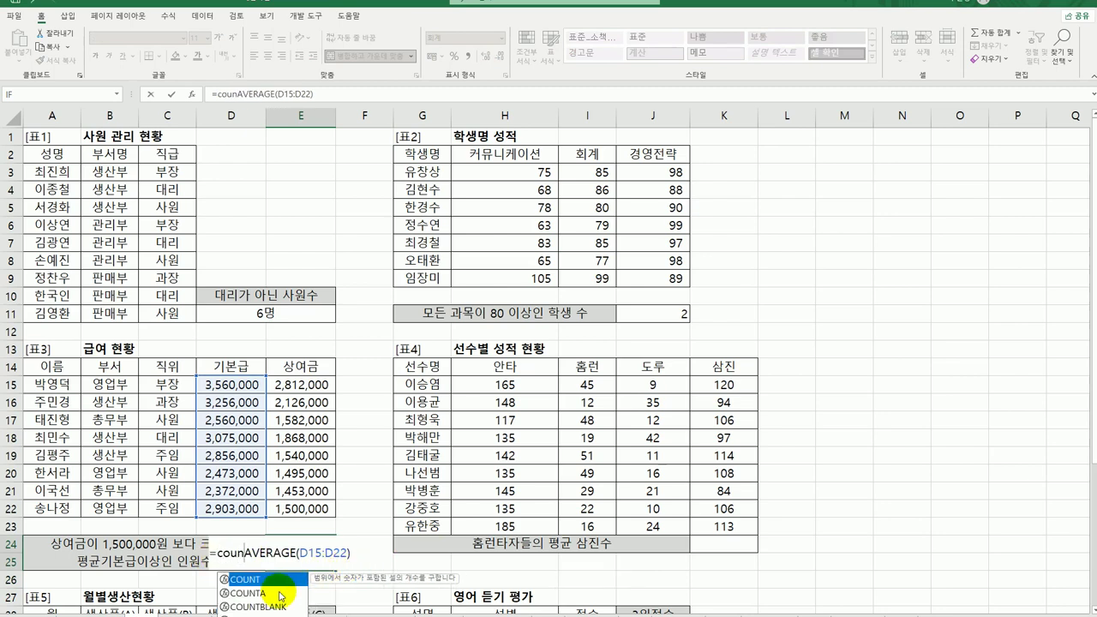
text(ti)
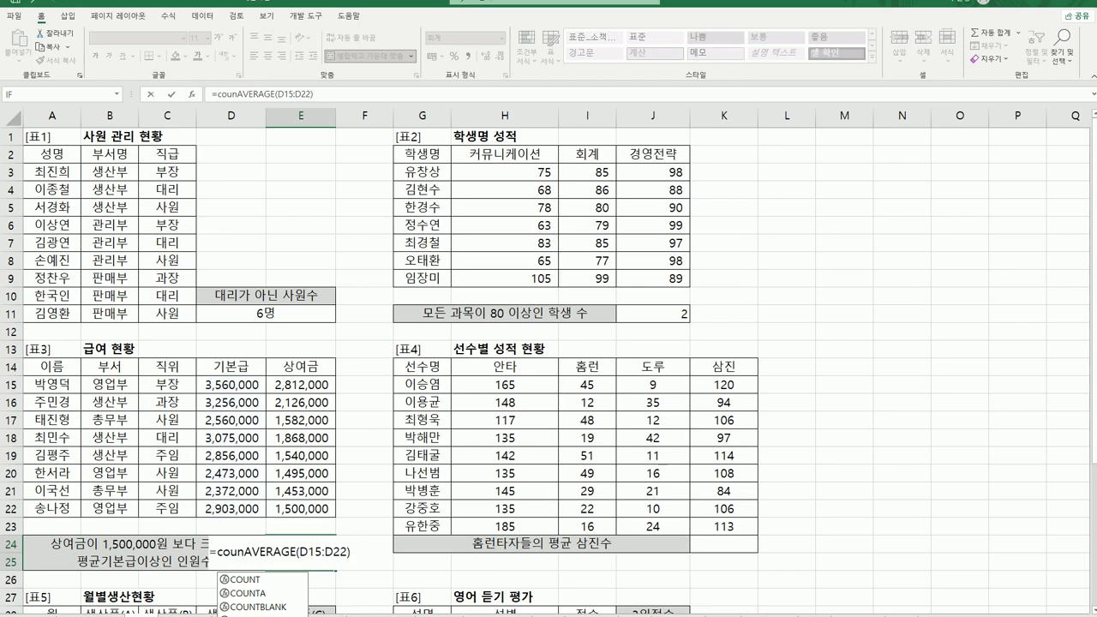
key(Down)
key(Tab)
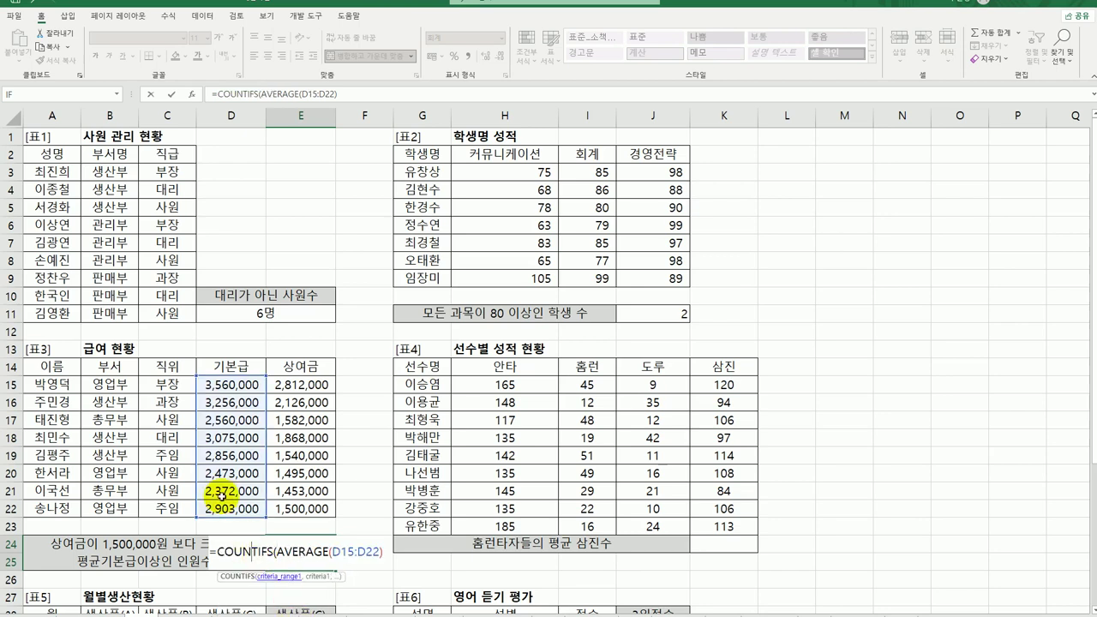
click(285, 155)
key(ctrl+a)
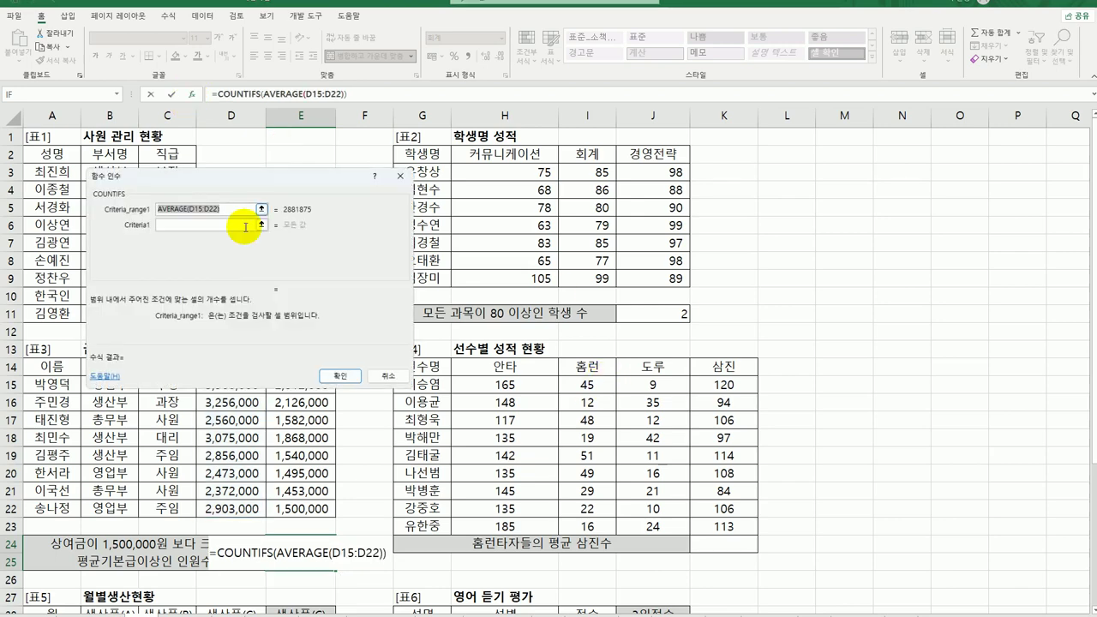
drag(238, 167, 579, 263)
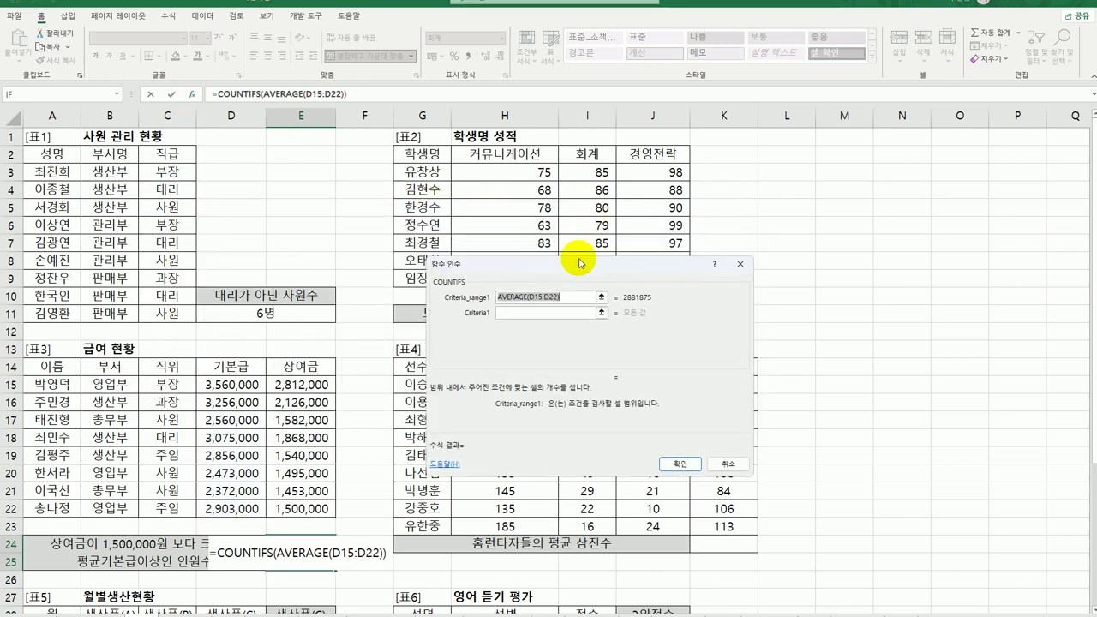
Move AVERAGE(D15:D22) into the first criterion and set the 기본급 values D15:D22 as the first COUNTIFS range.
key(ctrl+x)
click(547, 312)
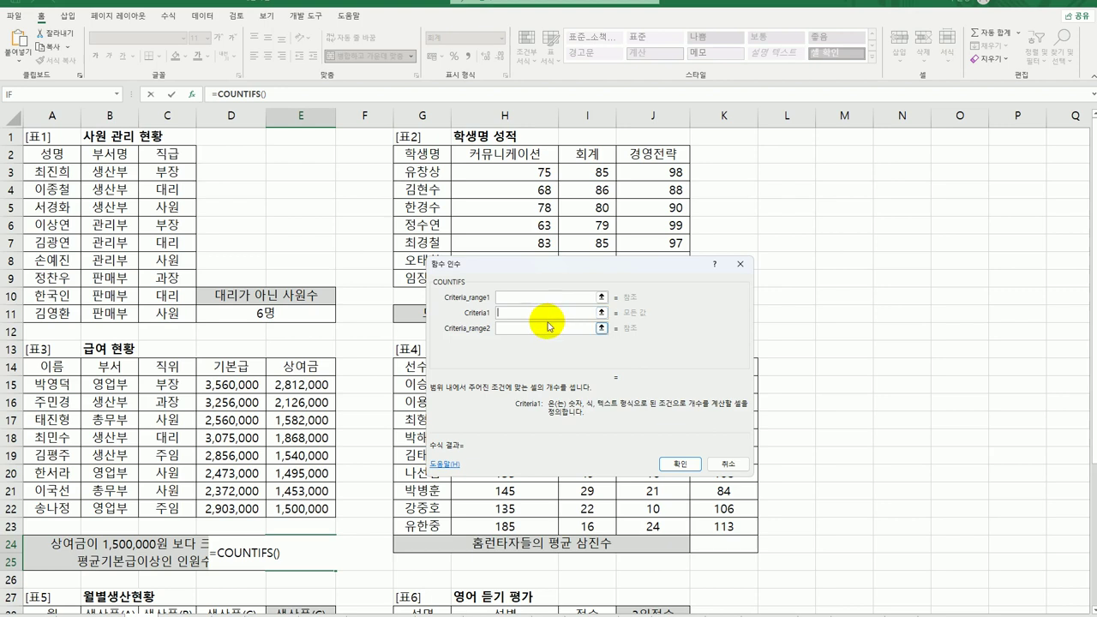
key(ctrl+v)
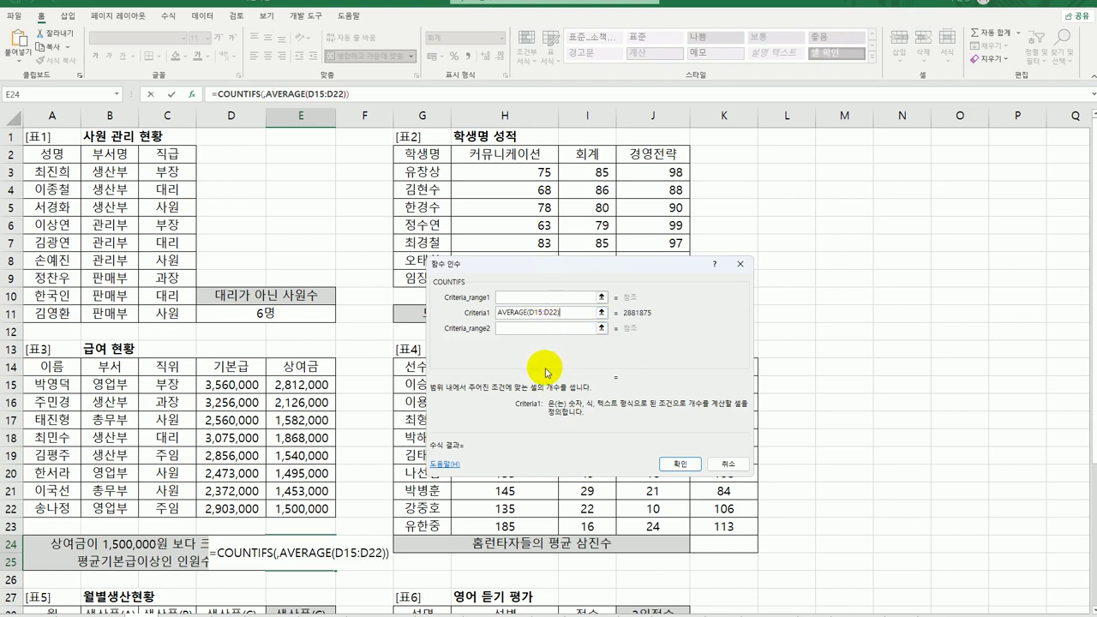
click(514, 297)
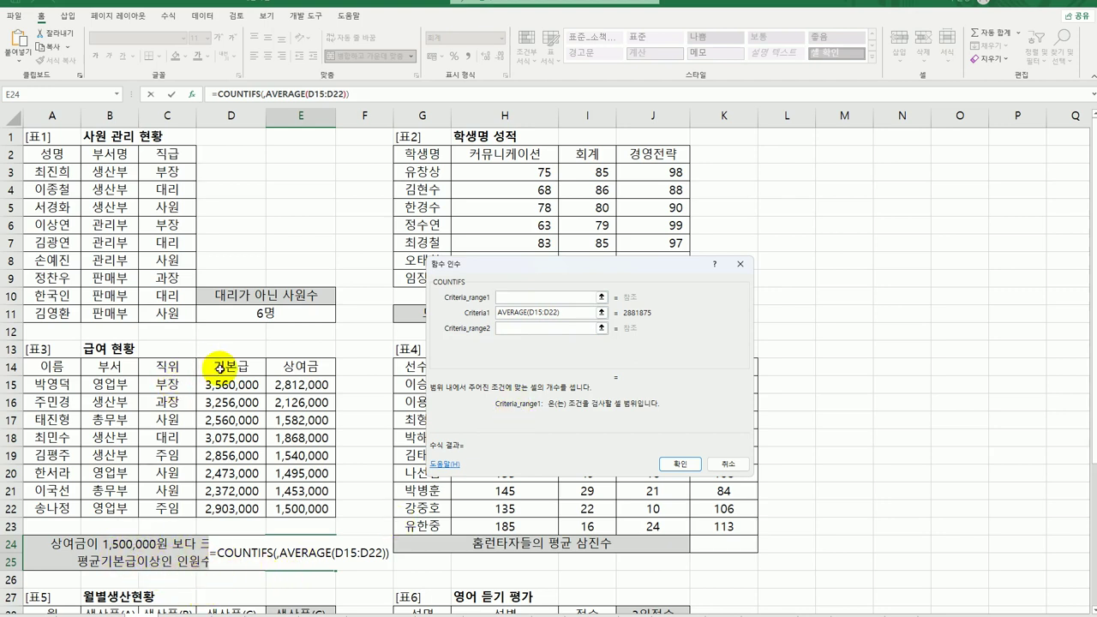
drag(225, 386, 225, 504)
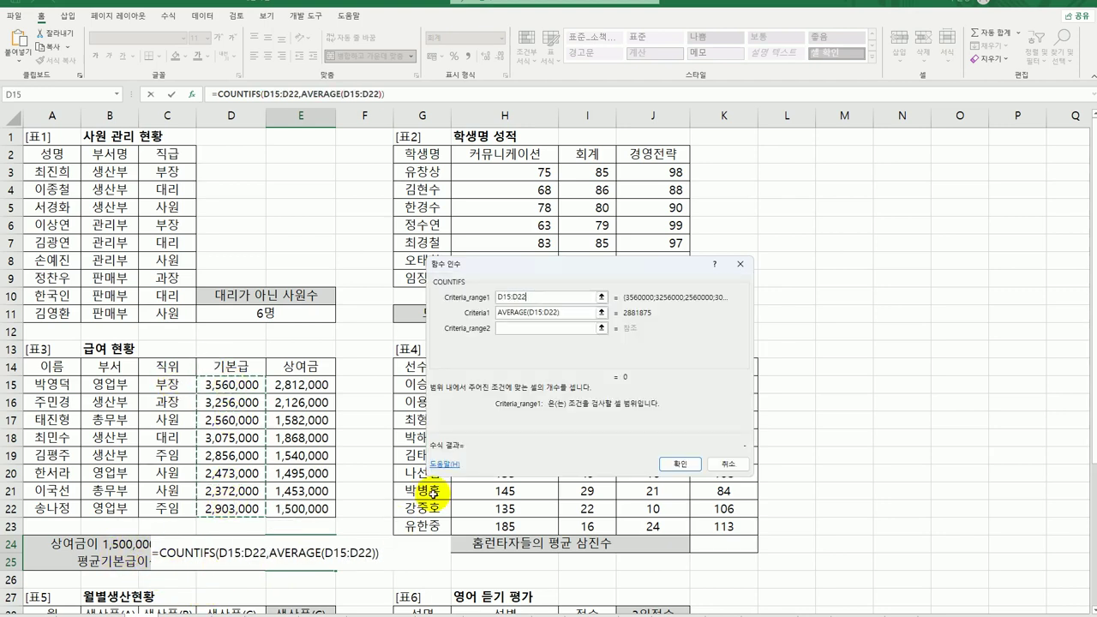
Prefix the AVERAGE in the first criterion with ">="& so it reads ">="&AVERAGE(D15:D22).
click(505, 313)
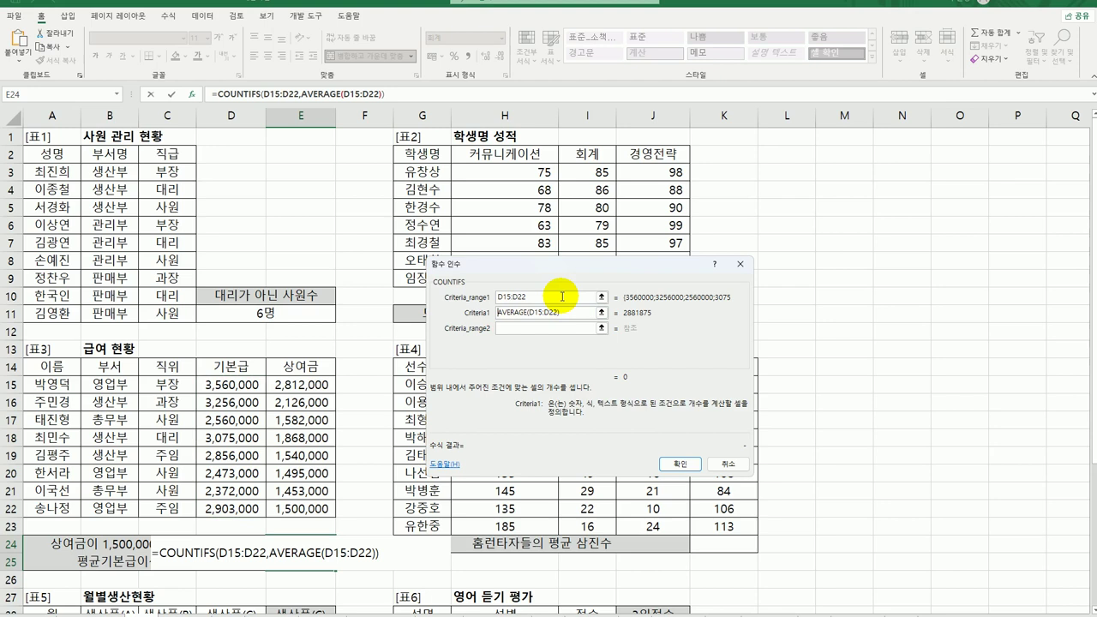
text(")
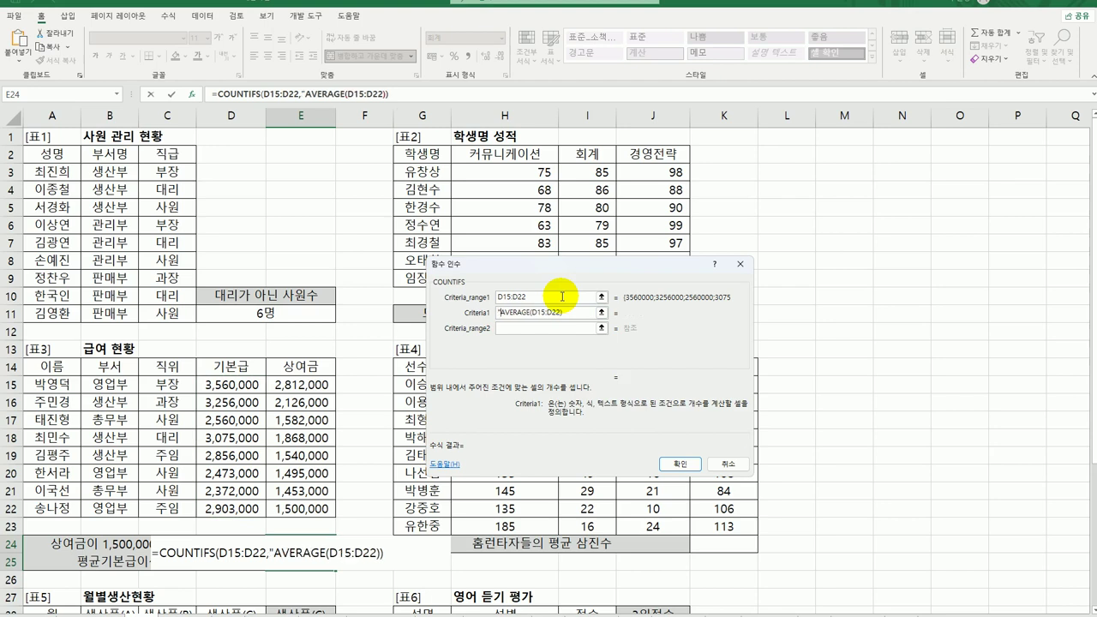
text(>=)
key(shift+F10)
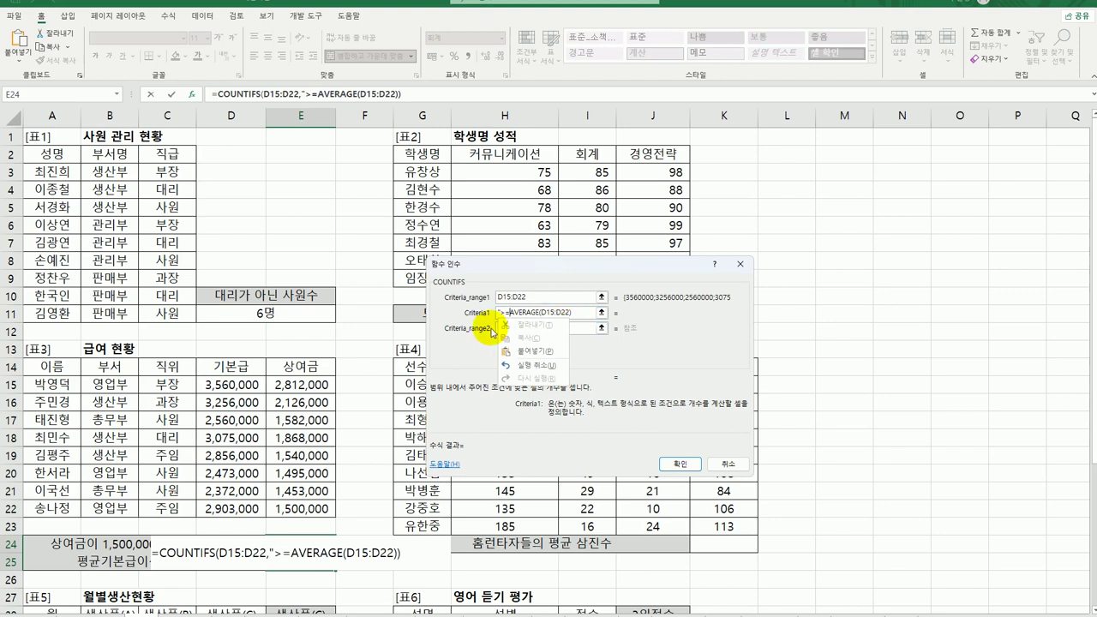
key(Escape)
click(520, 329)
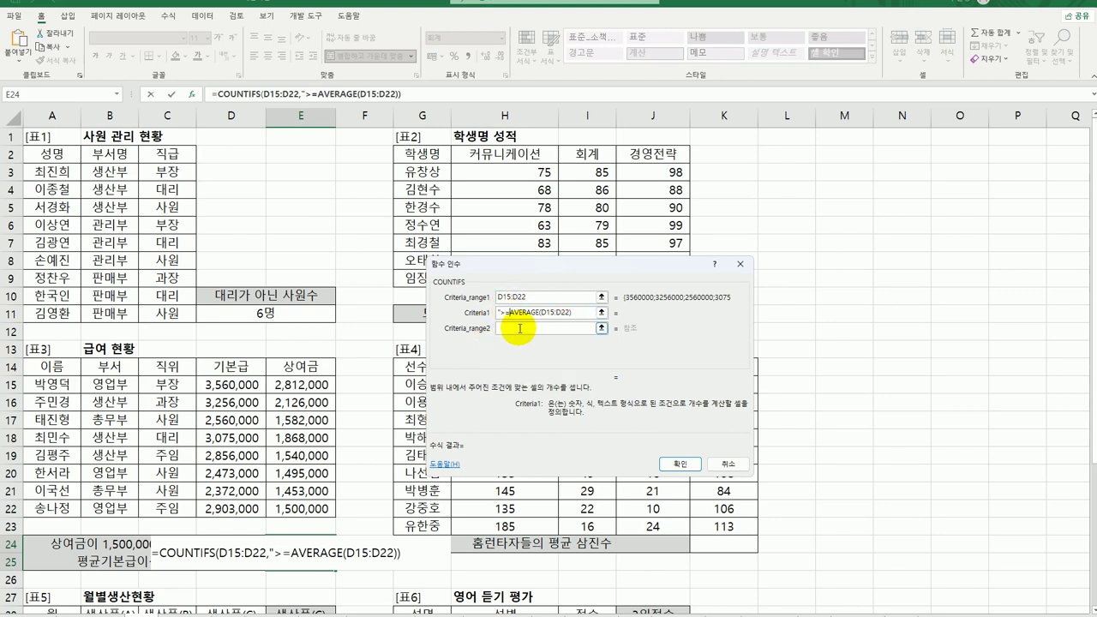
key(shift+Tab)
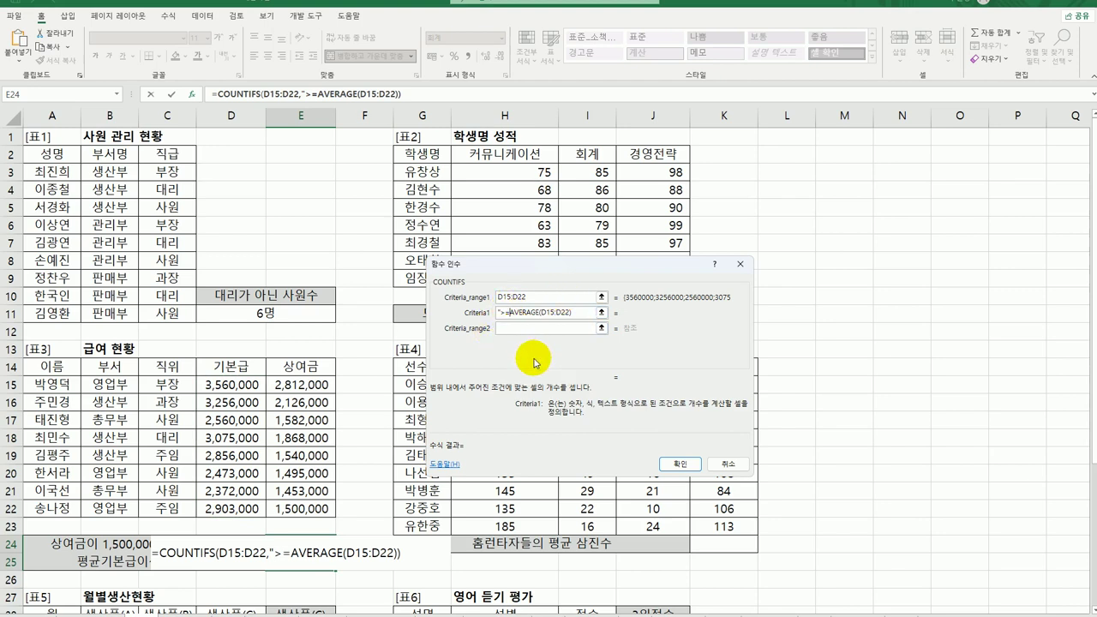
text("&)
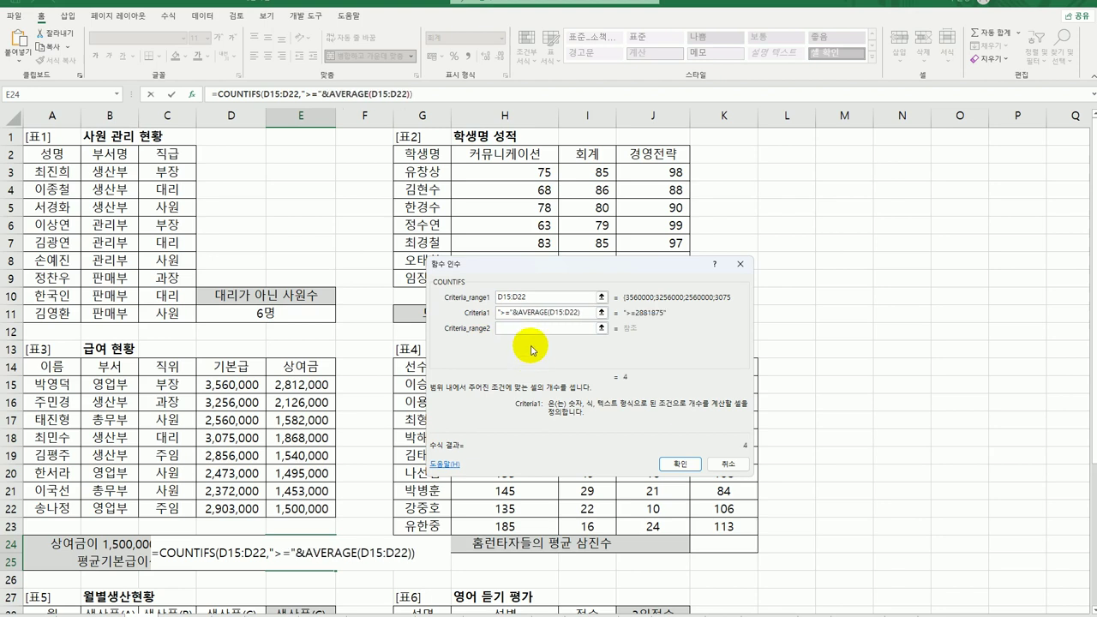
click(515, 315)
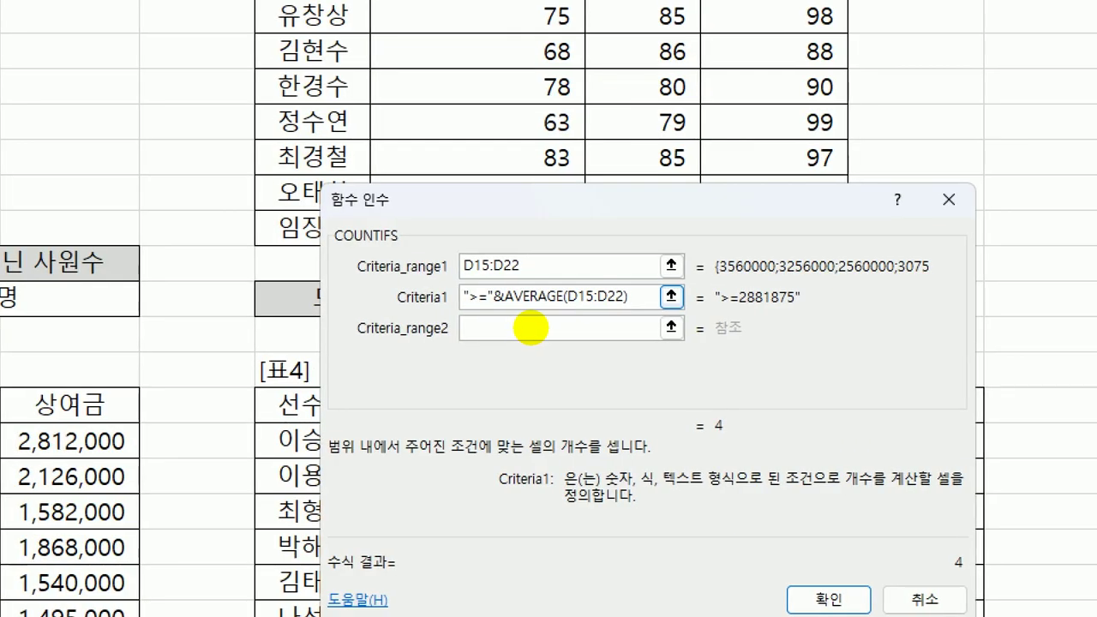
key(Tab)
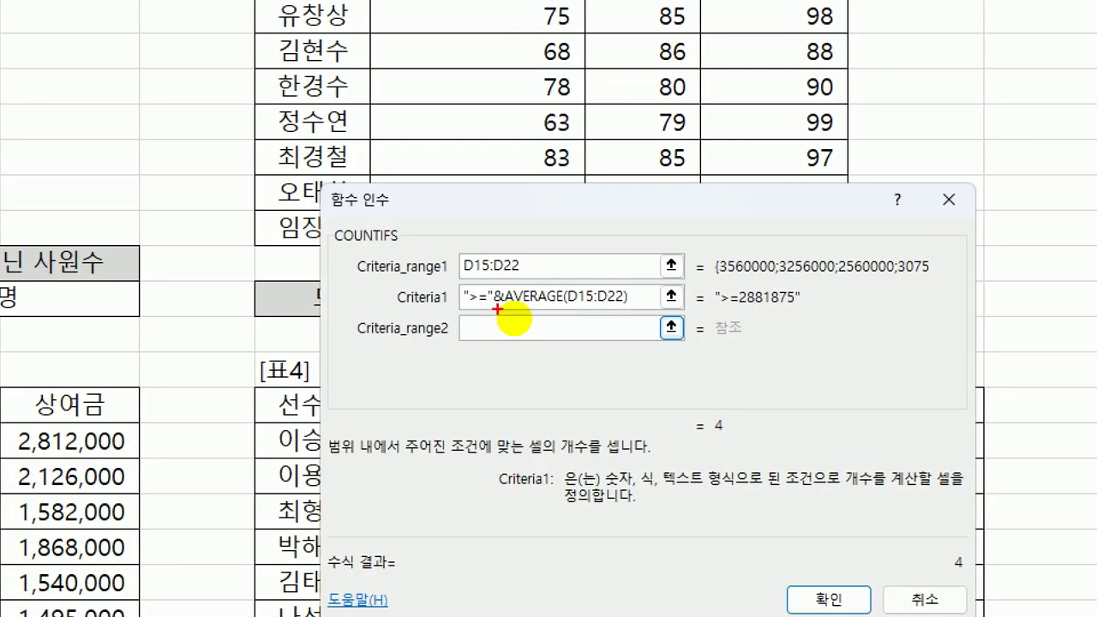
mouse_move(463, 297)
mouse_down()
mouse_move(496, 305)
mouse_move(555, 249)
mouse_up()
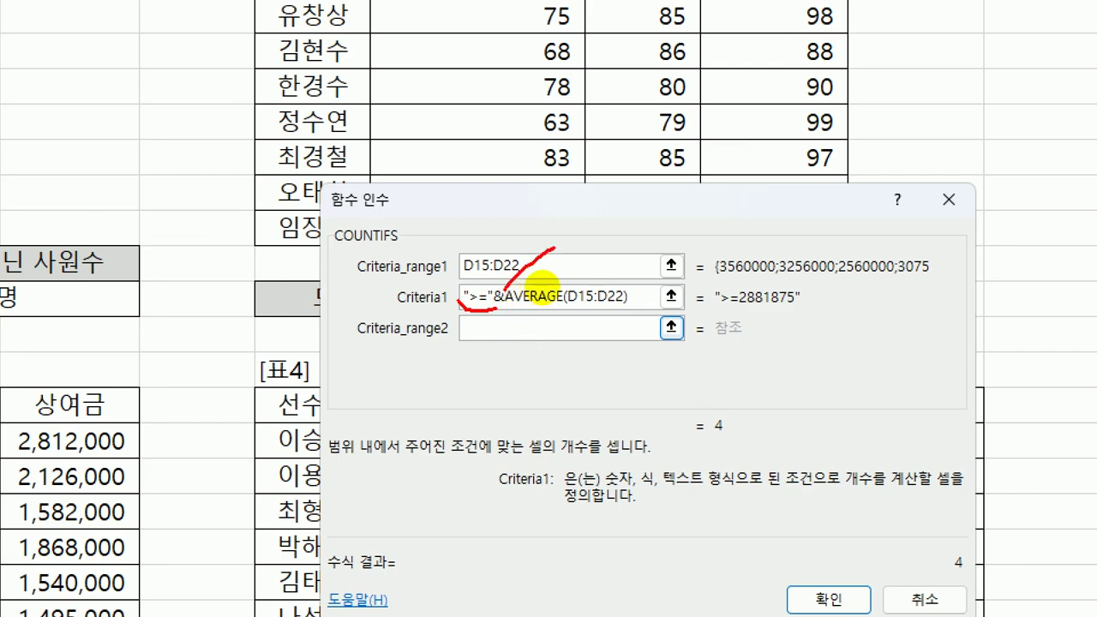
drag(499, 312, 630, 311)
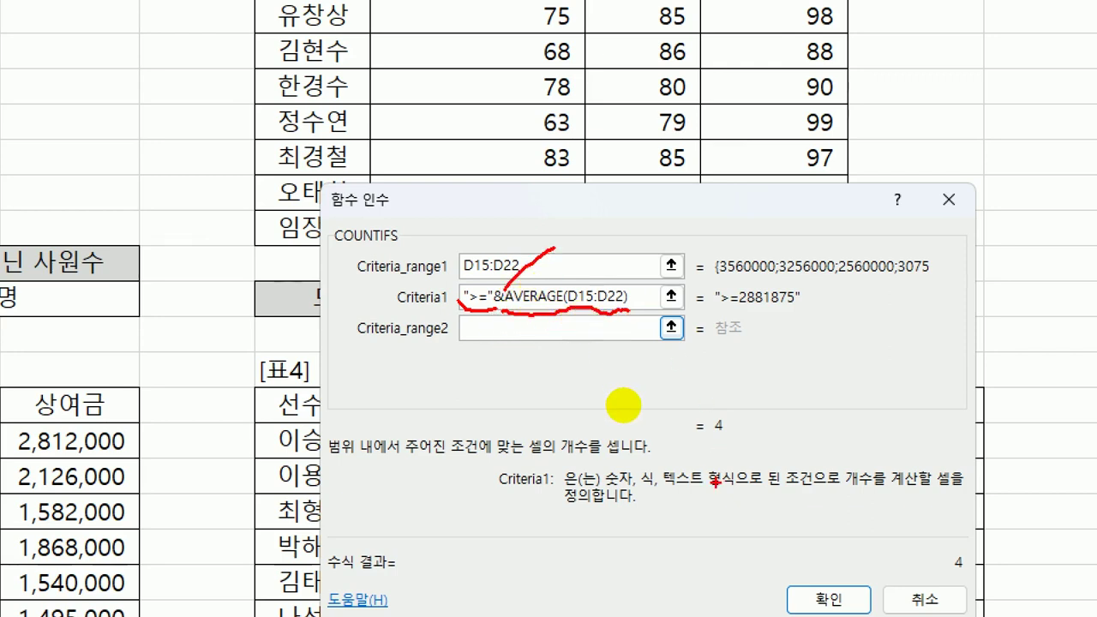
mouse_move(714, 307)
mouse_down()
mouse_move(737, 294)
mouse_move(806, 313)
mouse_up()
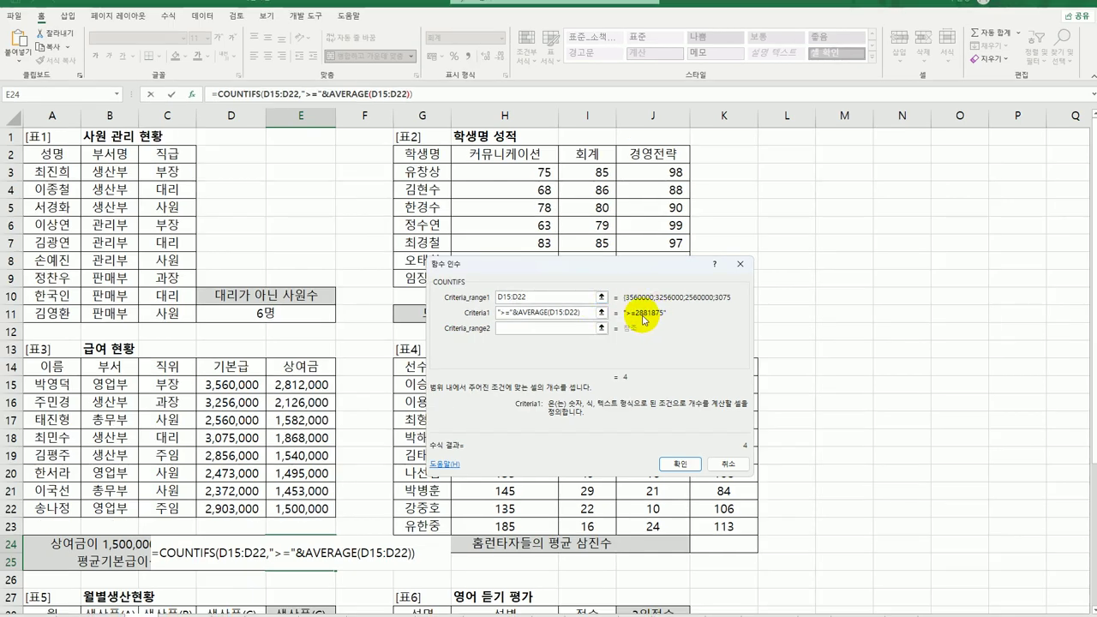
Add the 상여금 values E15:E22 as the second range with criterion >1500000 and complete the COUNTIFS formula.
click(535, 327)
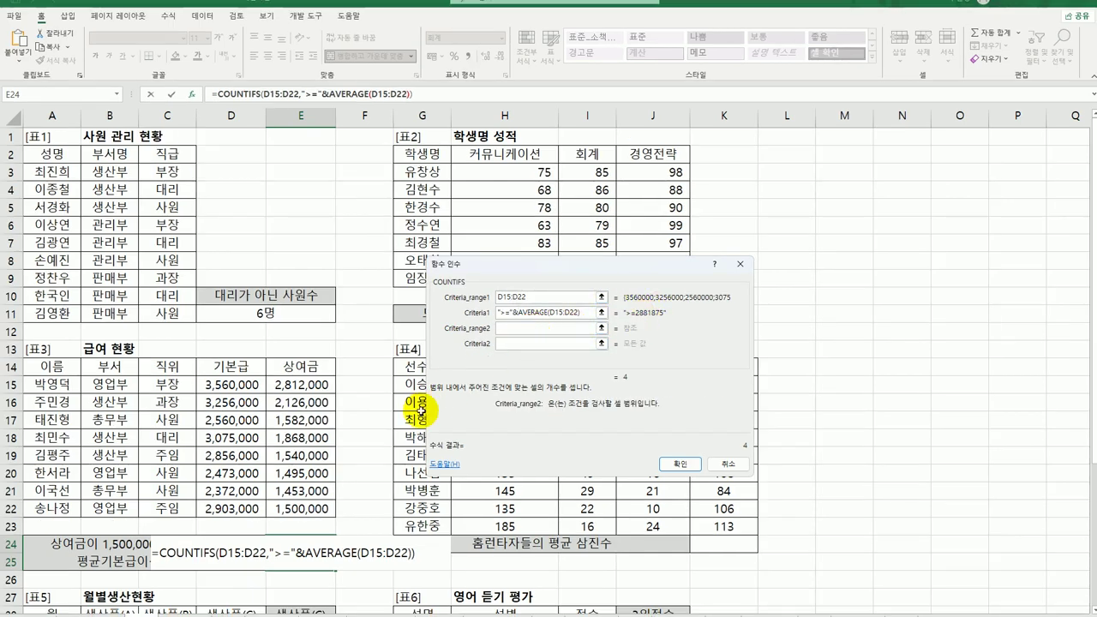
drag(306, 382, 289, 509)
click(543, 344)
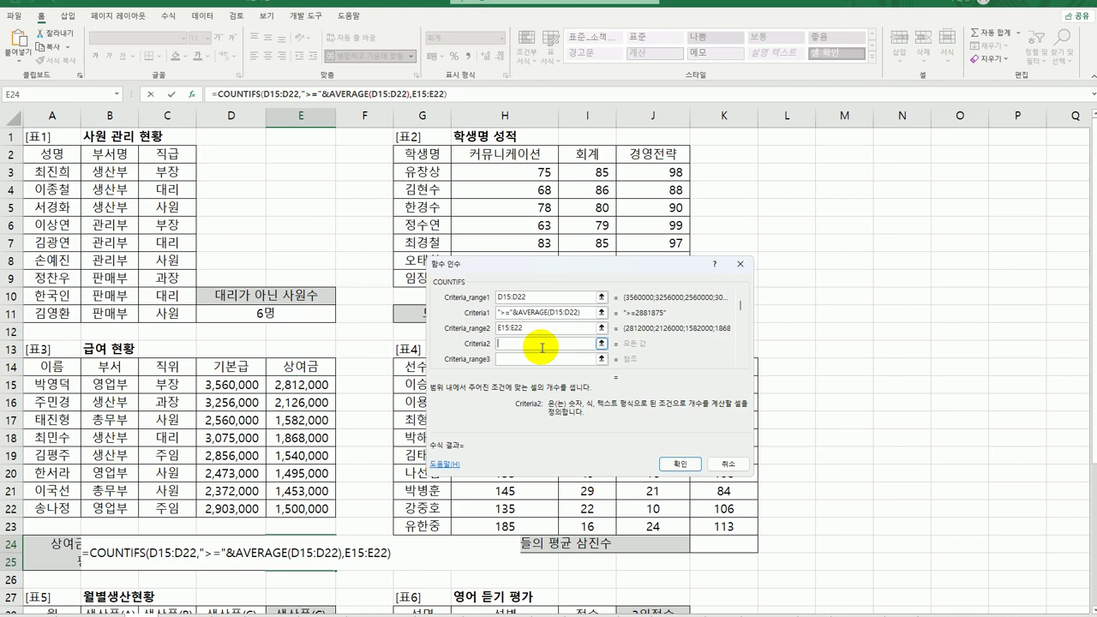
text(>150000)
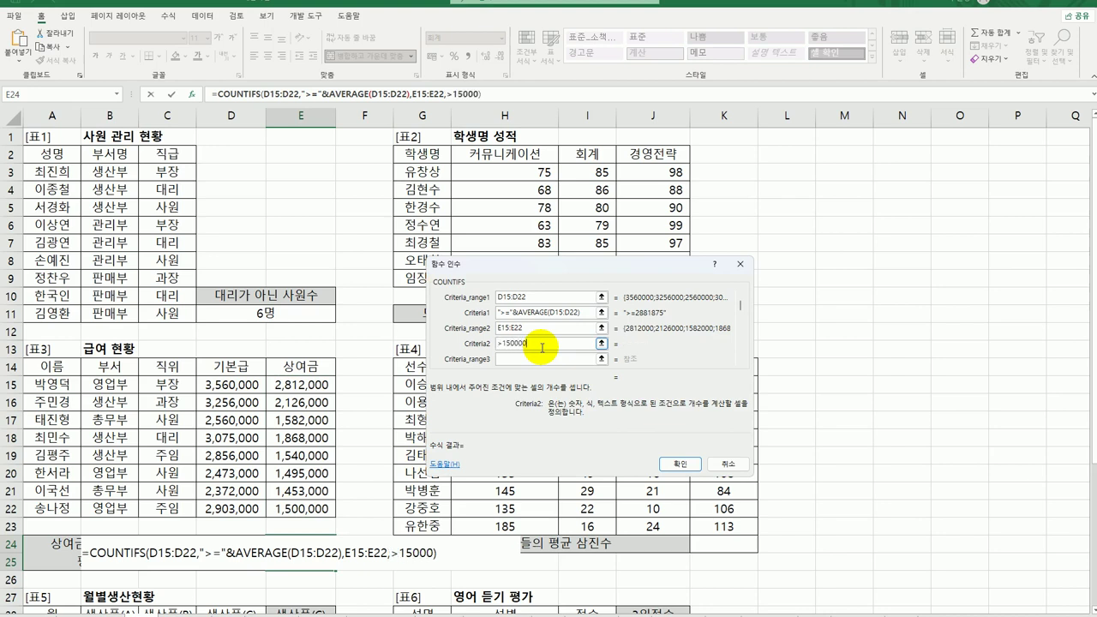
text(0)
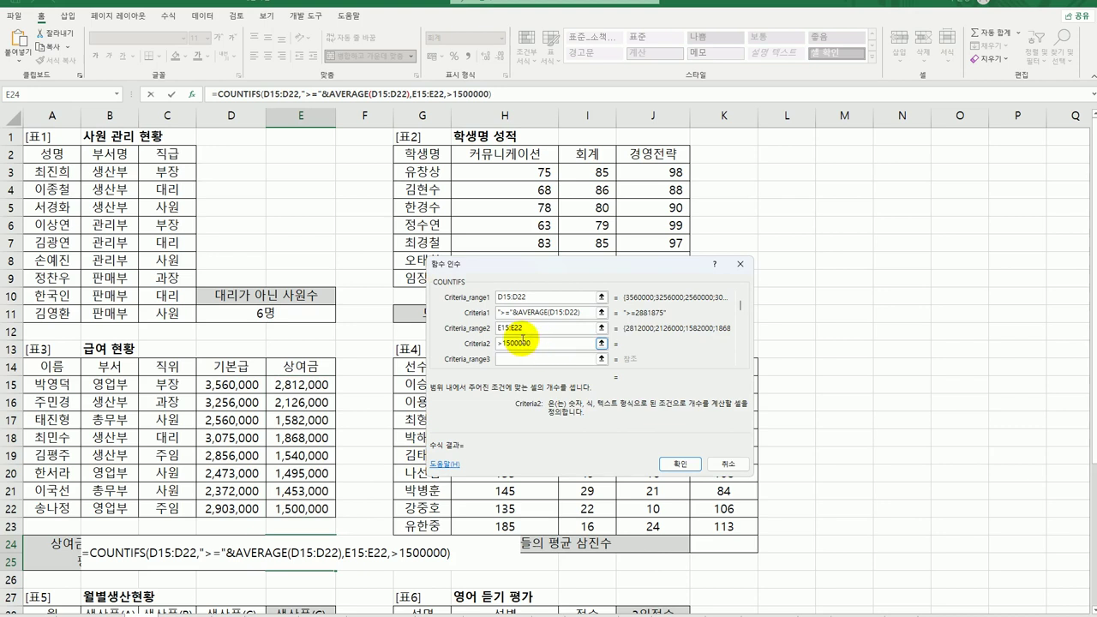
click(519, 343)
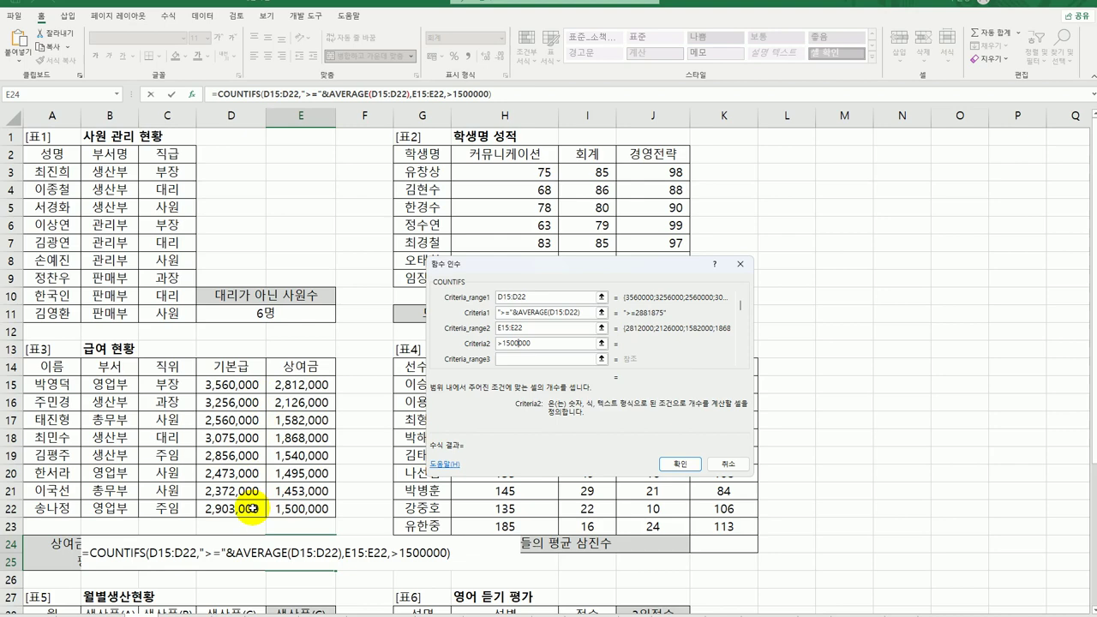
click(680, 464)
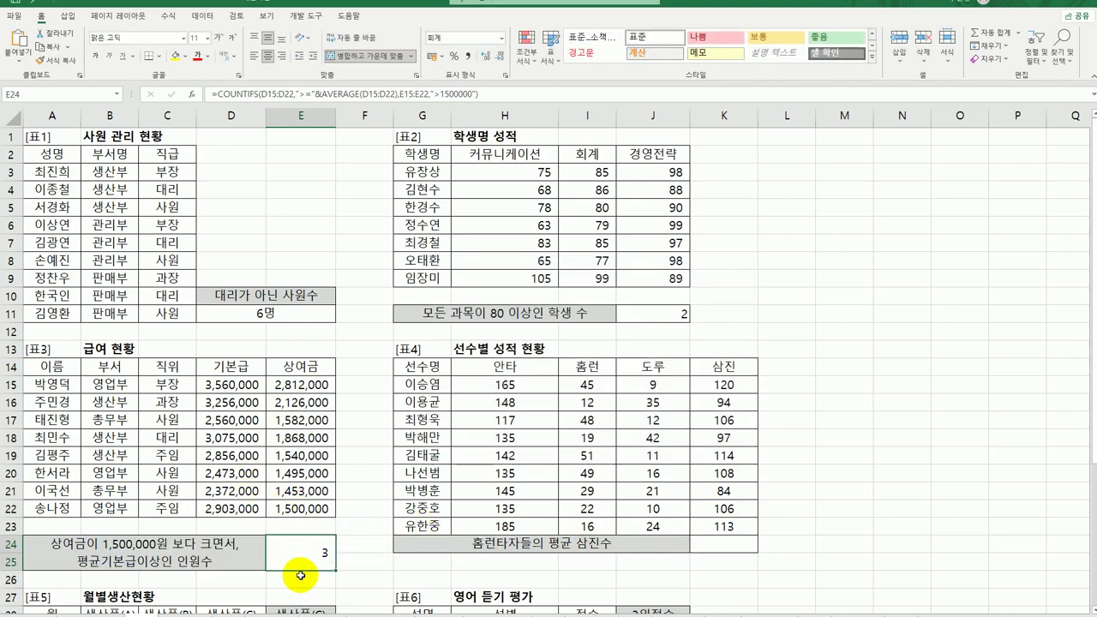
Append &"명" to the COUNTIFS formula in E24.
double_click(304, 553)
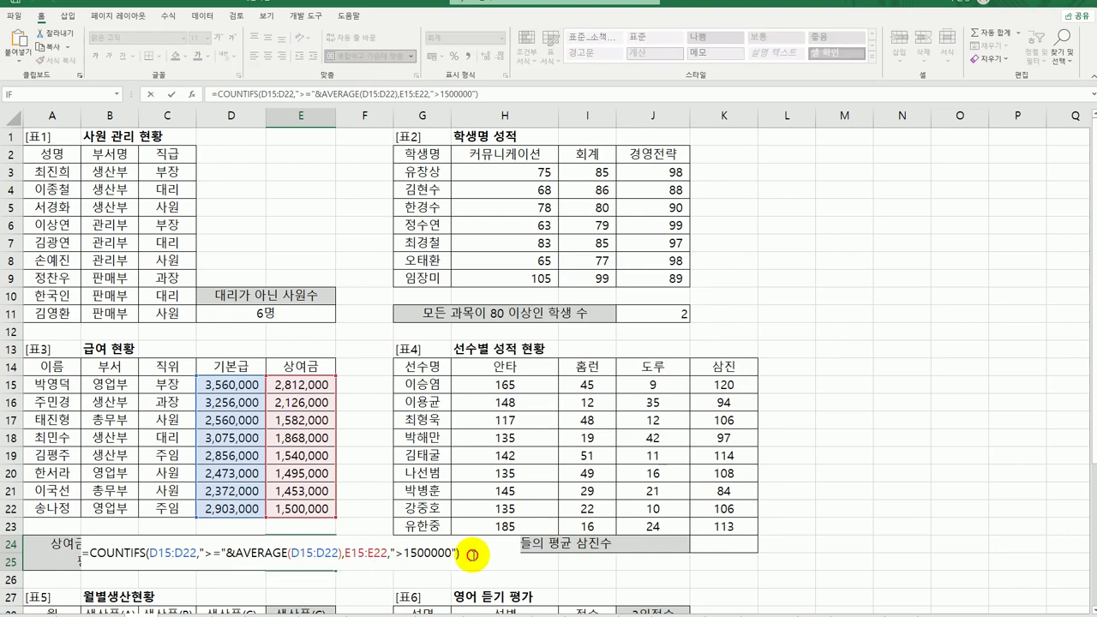
text(&"ㅁ)
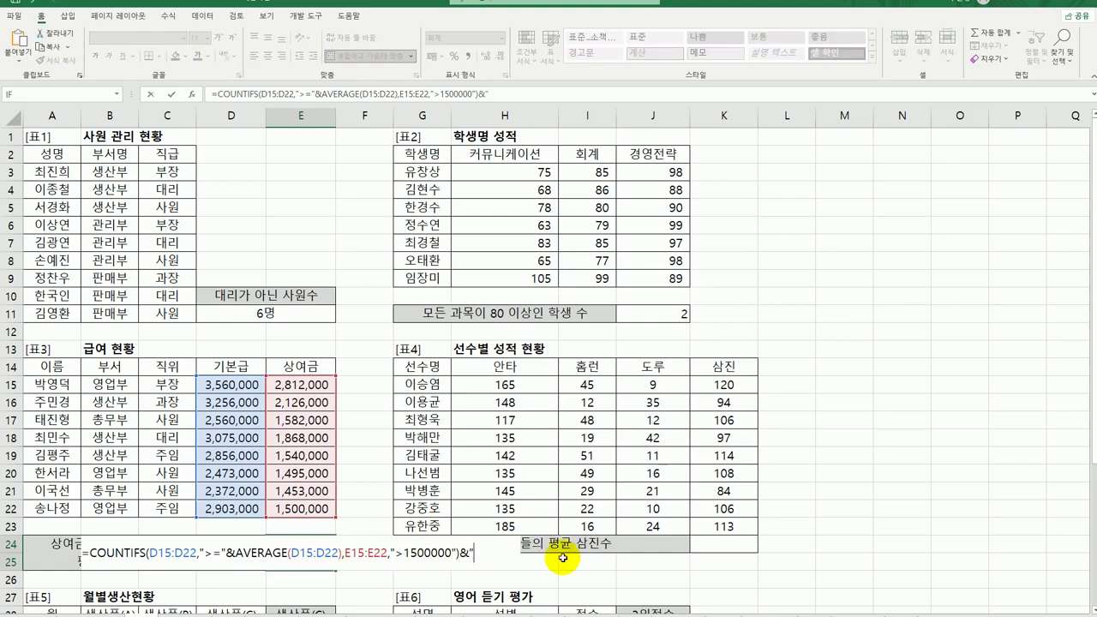
text(명")
key(Return)
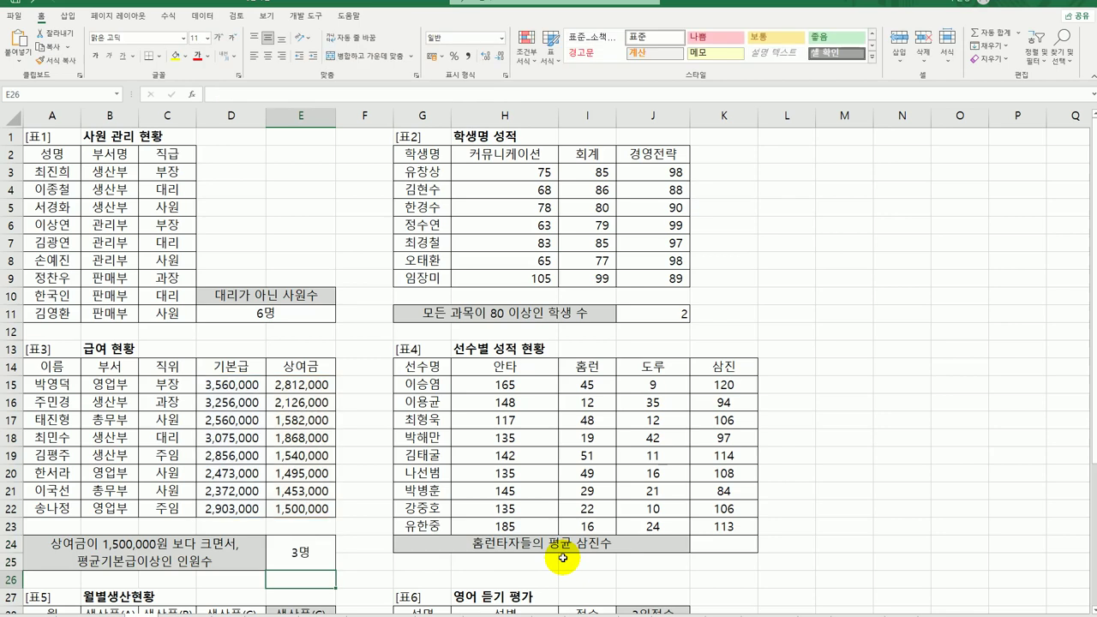
click(320, 553)
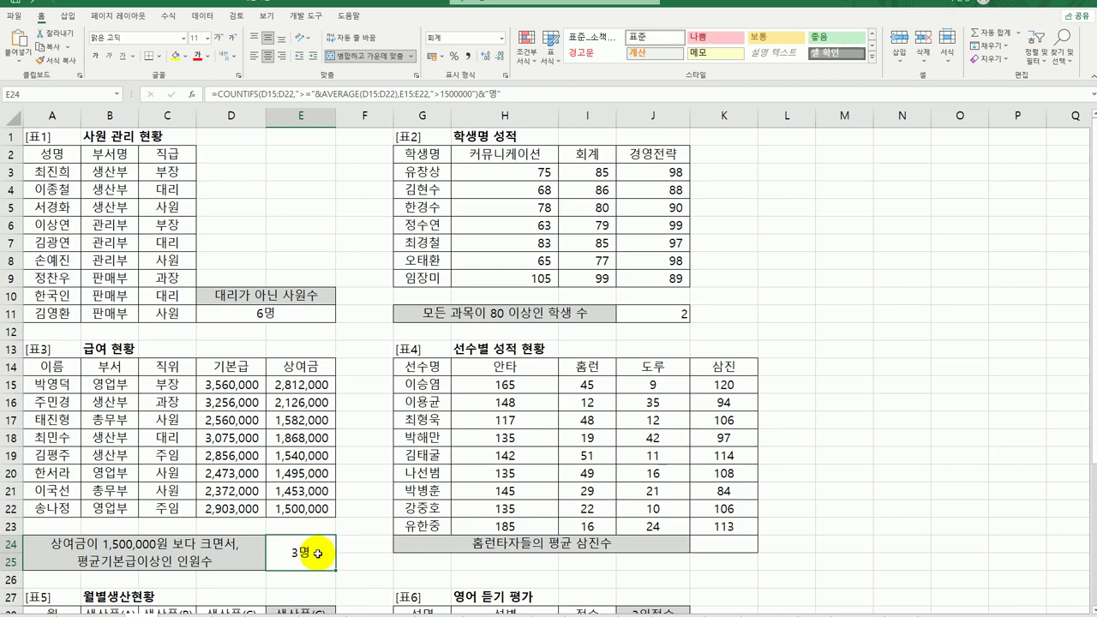
Examine the 홈런 and 삼진 columns of 표4 and select the 평균 삼진수 answer cell K24.
click(745, 554)
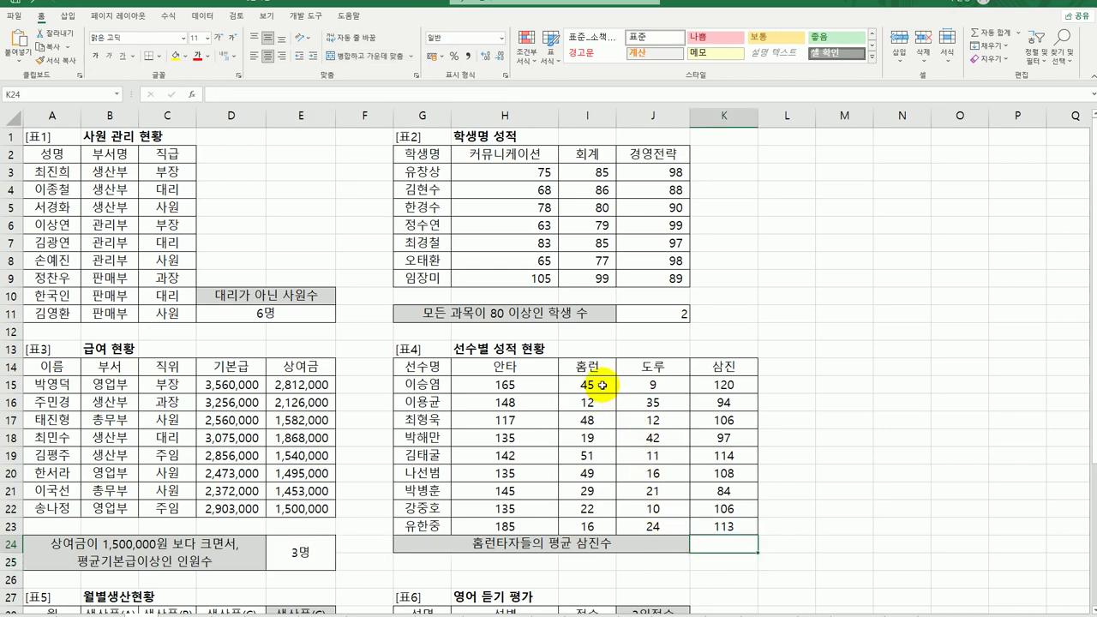
drag(603, 385, 591, 510)
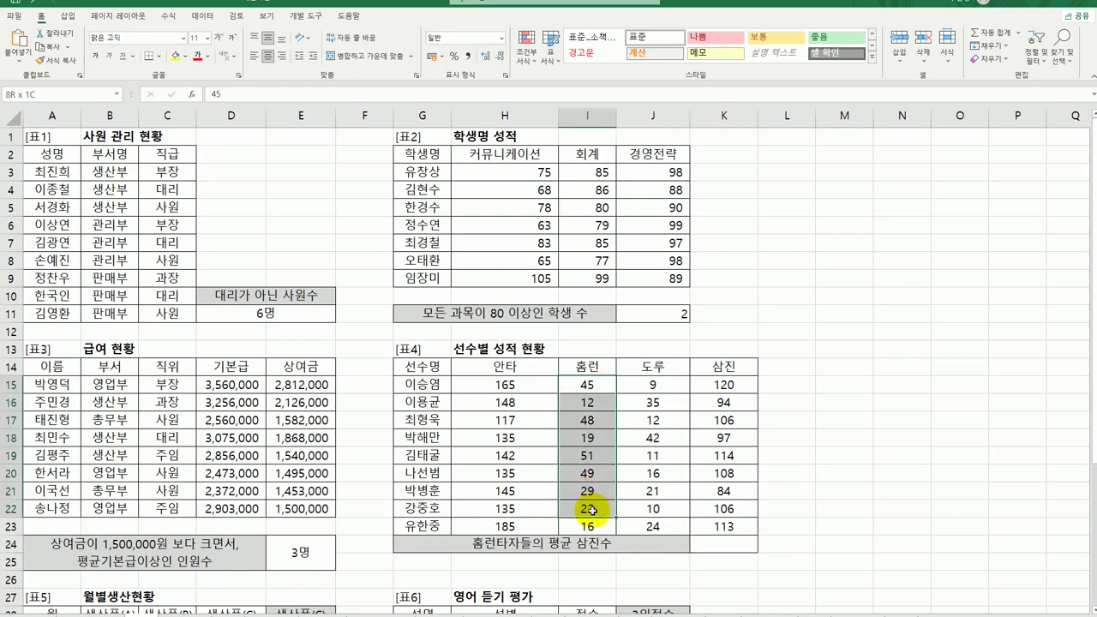
drag(722, 385, 725, 524)
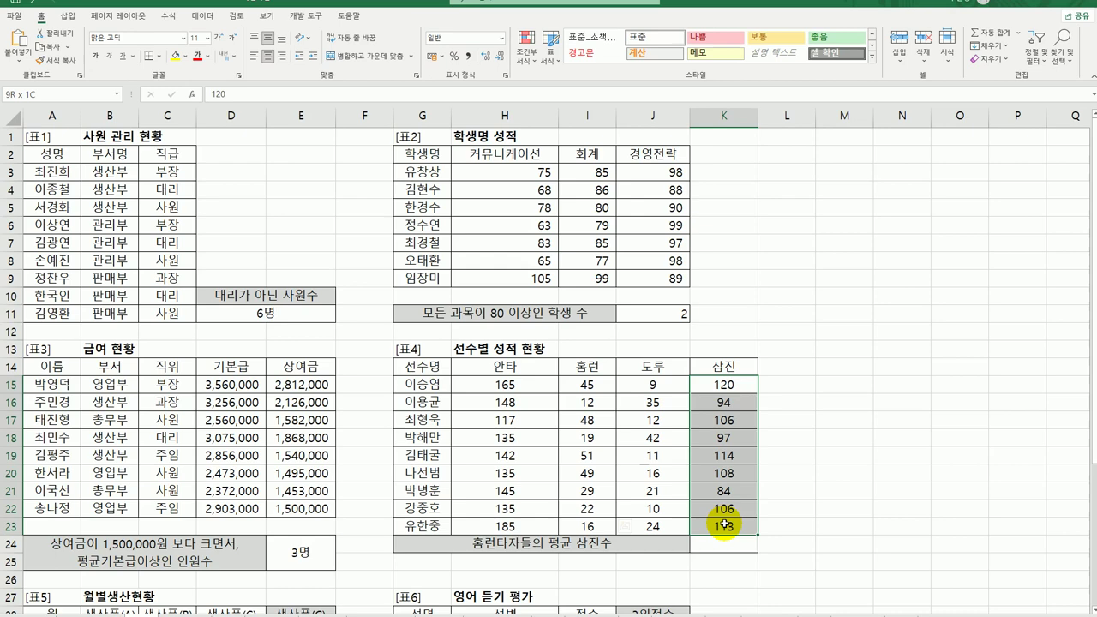
click(730, 547)
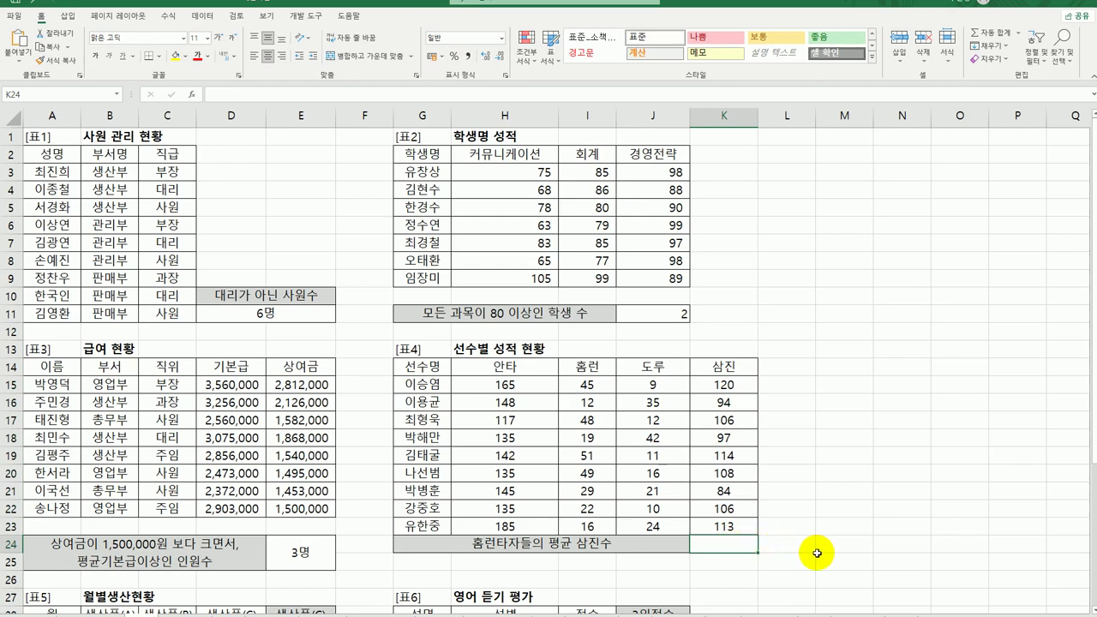
Start an AVERAGEIF formula in K24 and open its function arguments clear of the 표4 data.
text(=ㅁ)
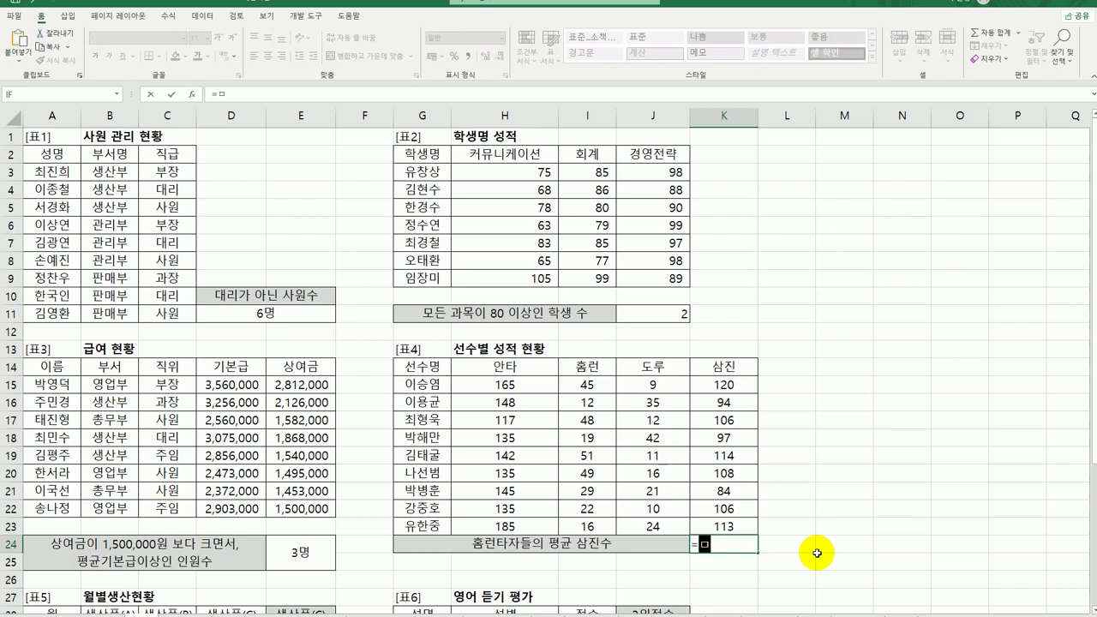
key(BackSpace)
text(av)
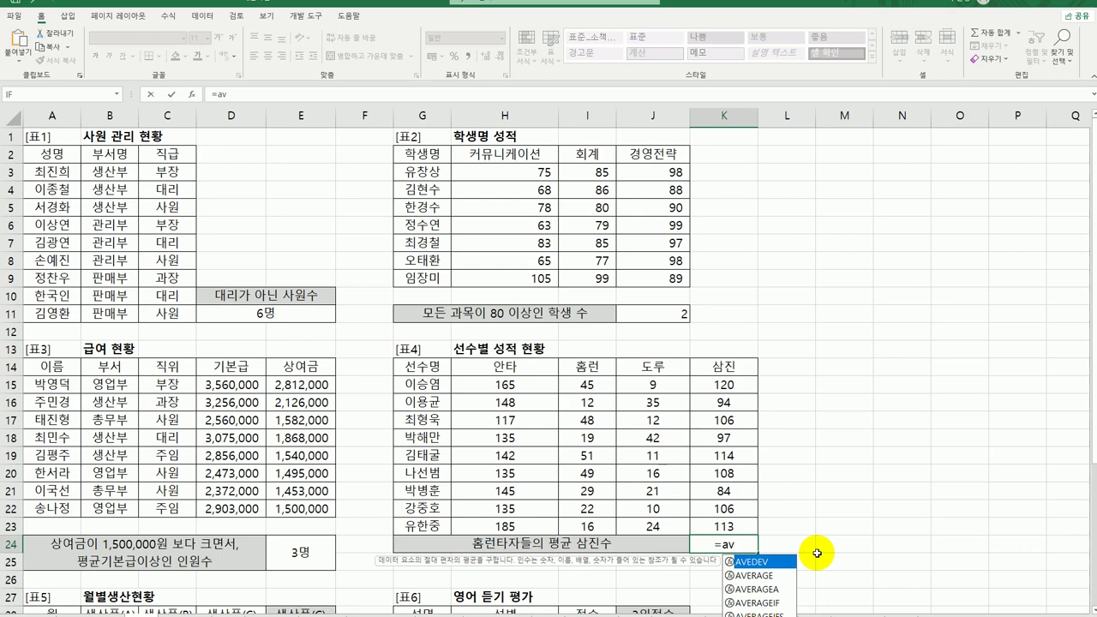
click(766, 604)
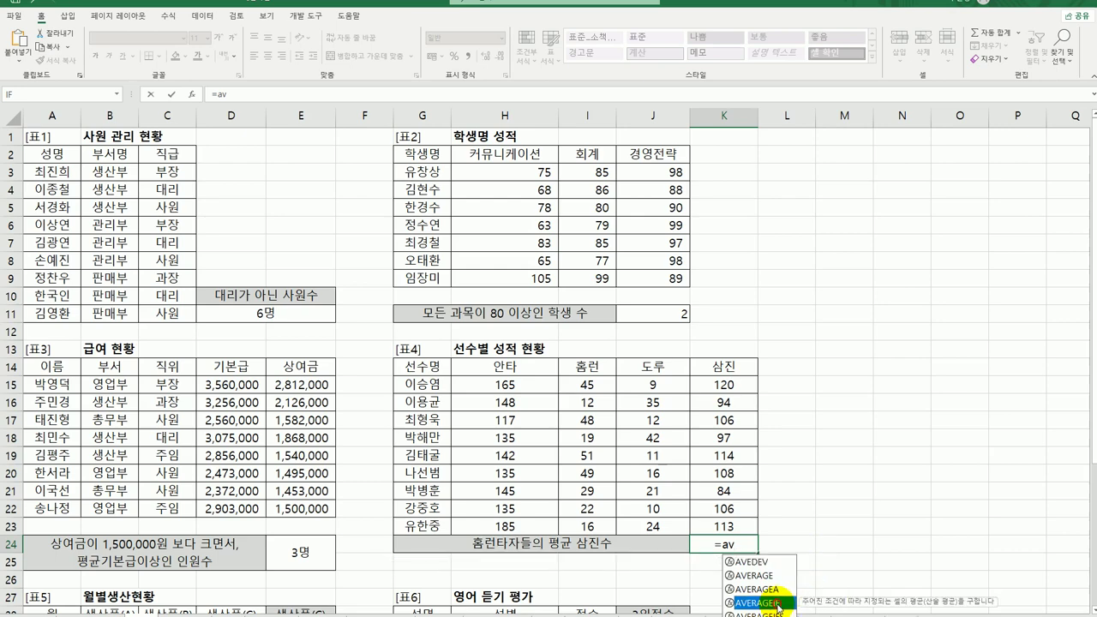
double_click(765, 604)
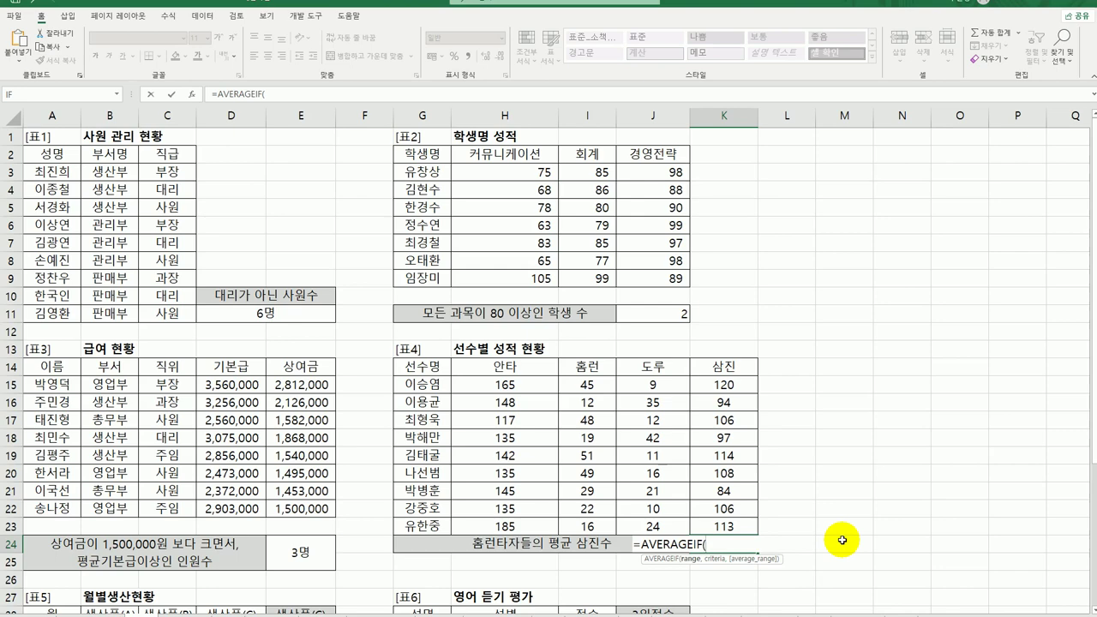
click(192, 93)
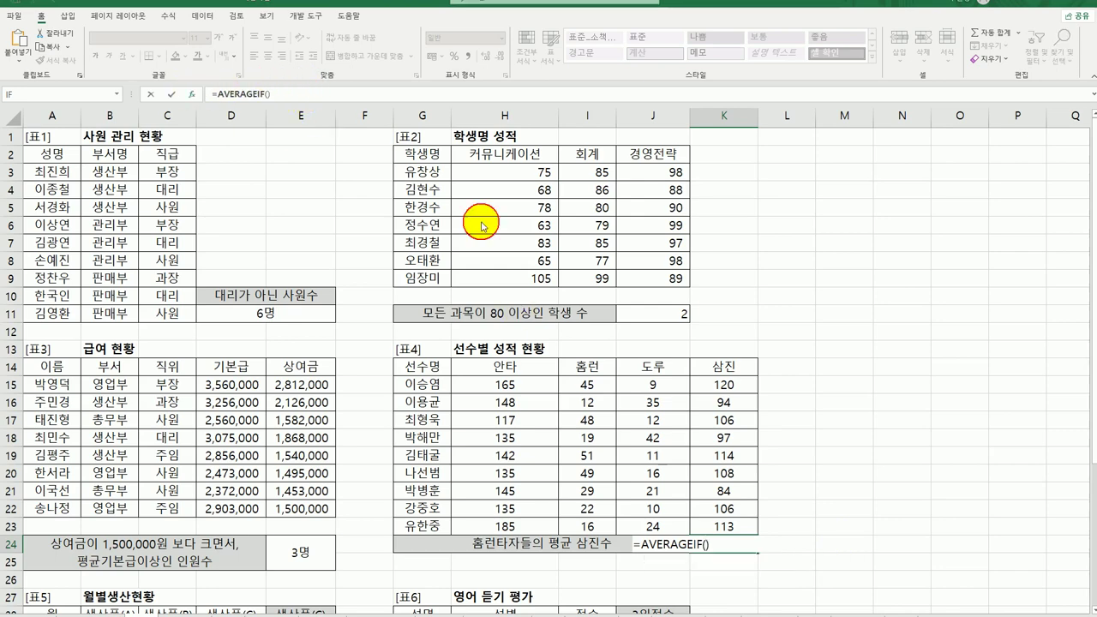
drag(520, 276, 771, 165)
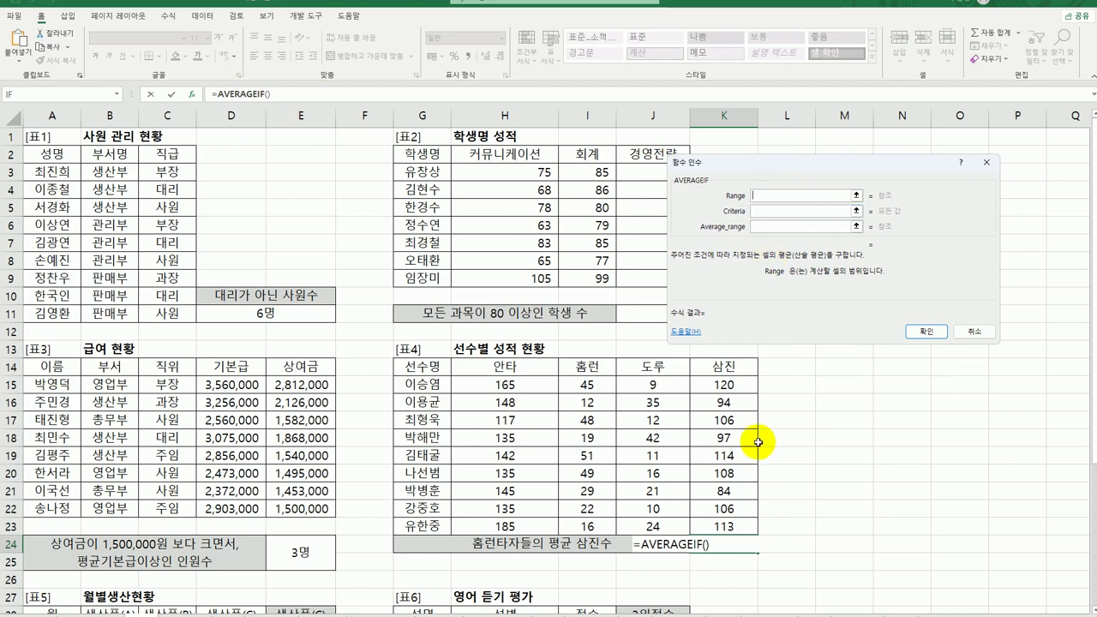
Complete the AVERAGEIF with 홈런 range I15:I23, criterion >=40 and 삼진 average range K15:K23.
drag(592, 385, 588, 525)
click(763, 211)
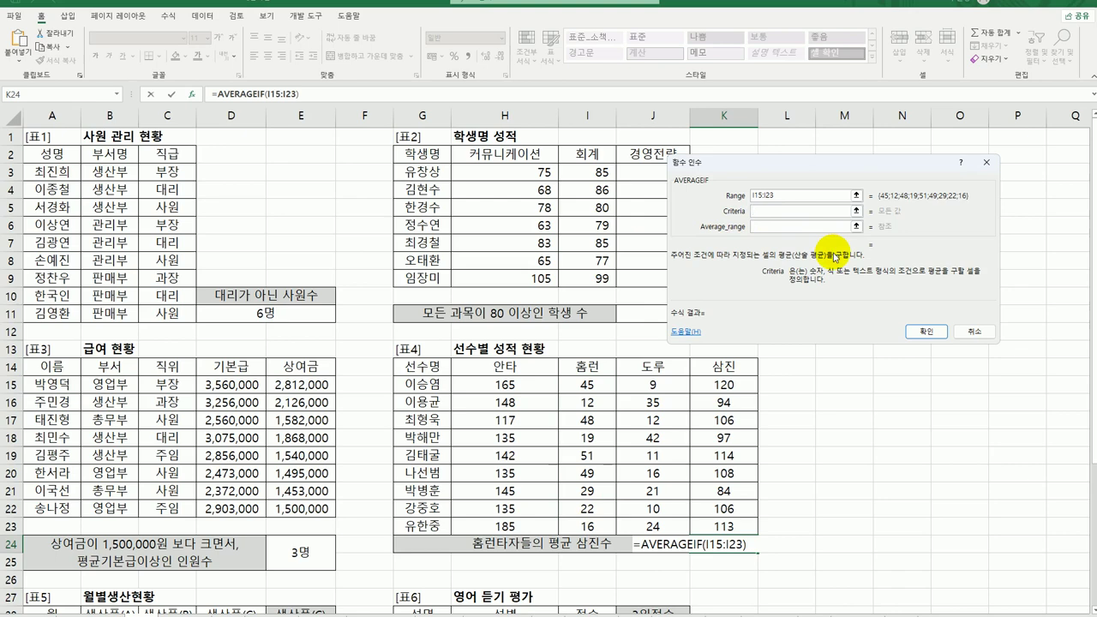
text(>=40)
click(775, 226)
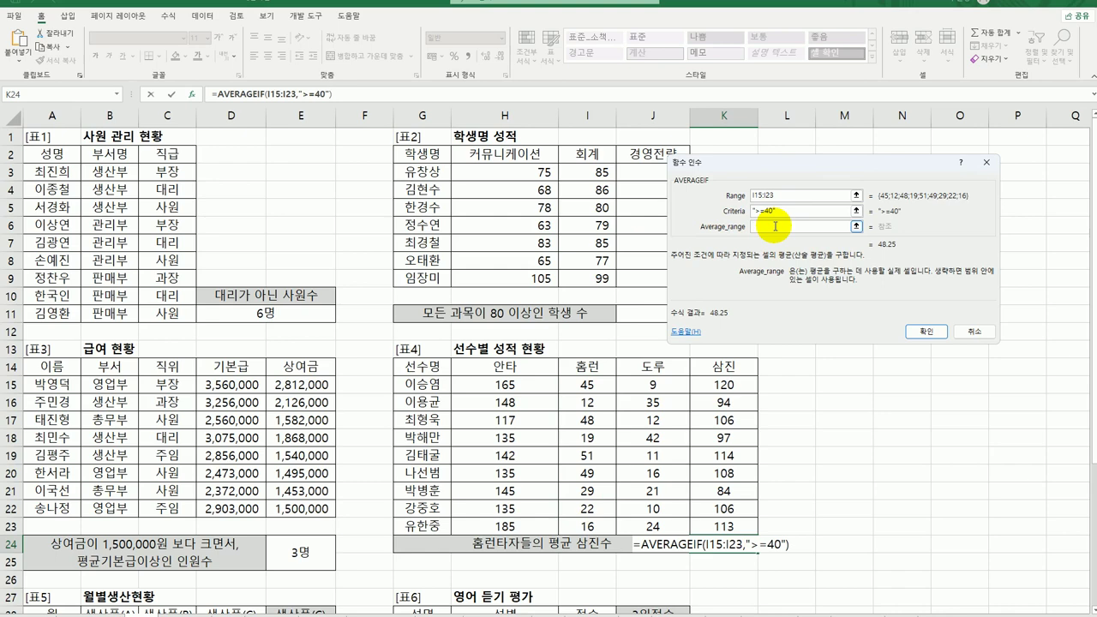
drag(733, 387, 721, 527)
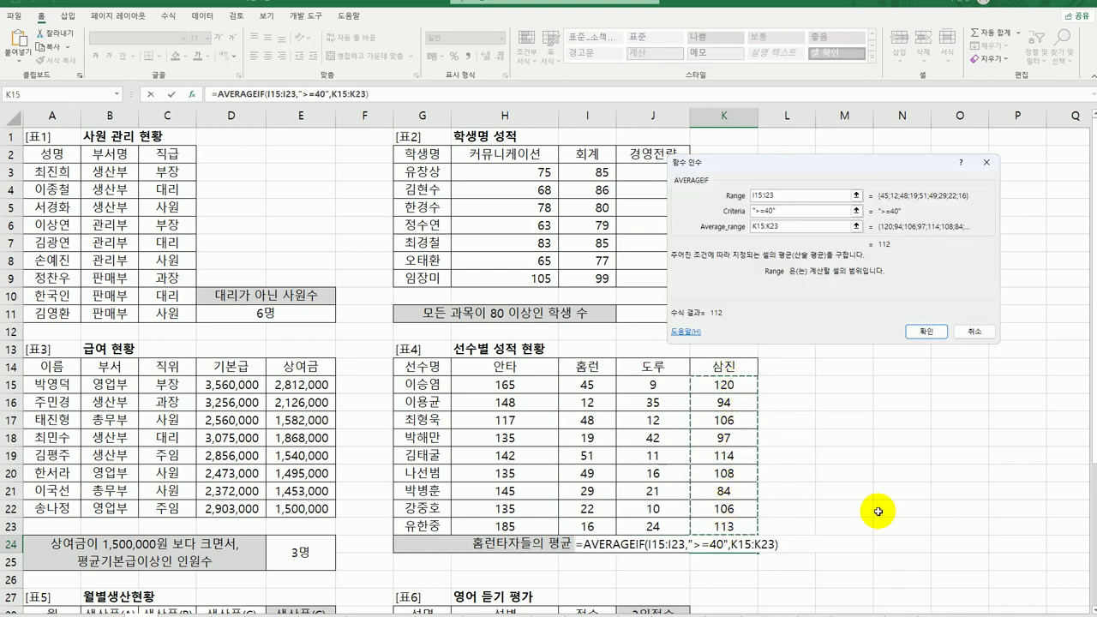
click(925, 331)
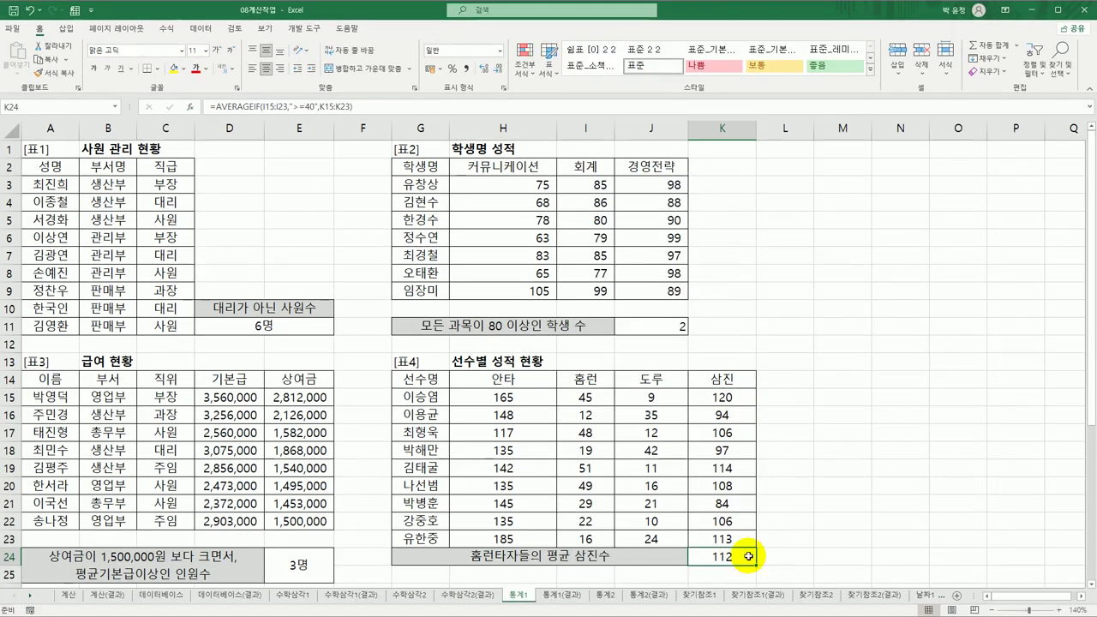
Calculate the sample standard deviation of 표5's 생산품(C) values in E30 with =STDEV.S(D29:D38).
scroll(291, 458, down, 6)
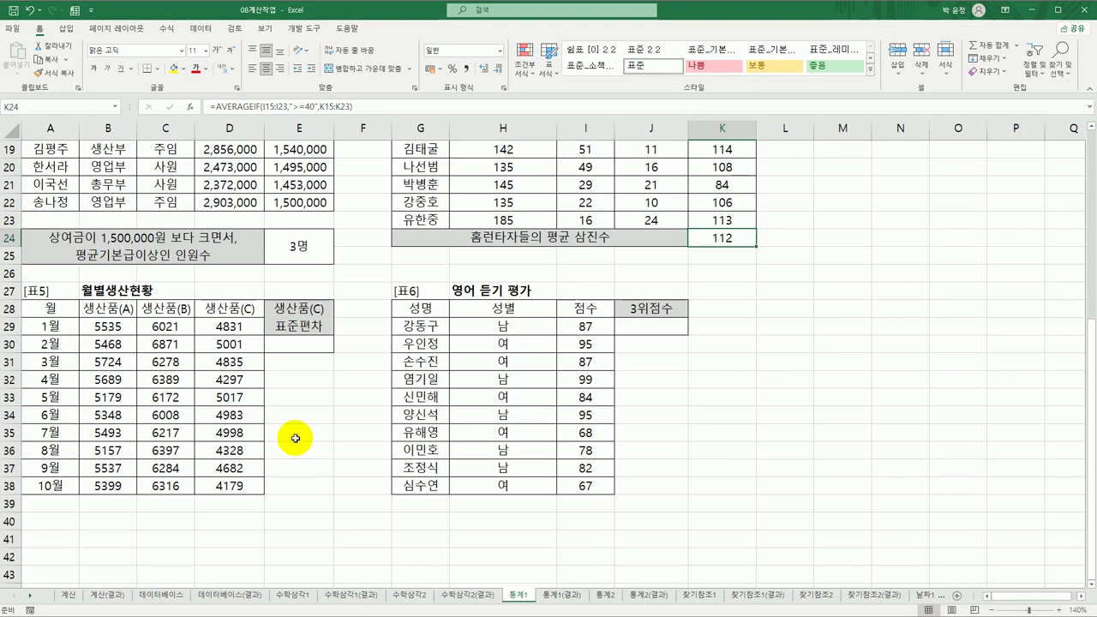
click(313, 346)
scroll(319, 351, down, 3)
scroll(319, 351, up, 3)
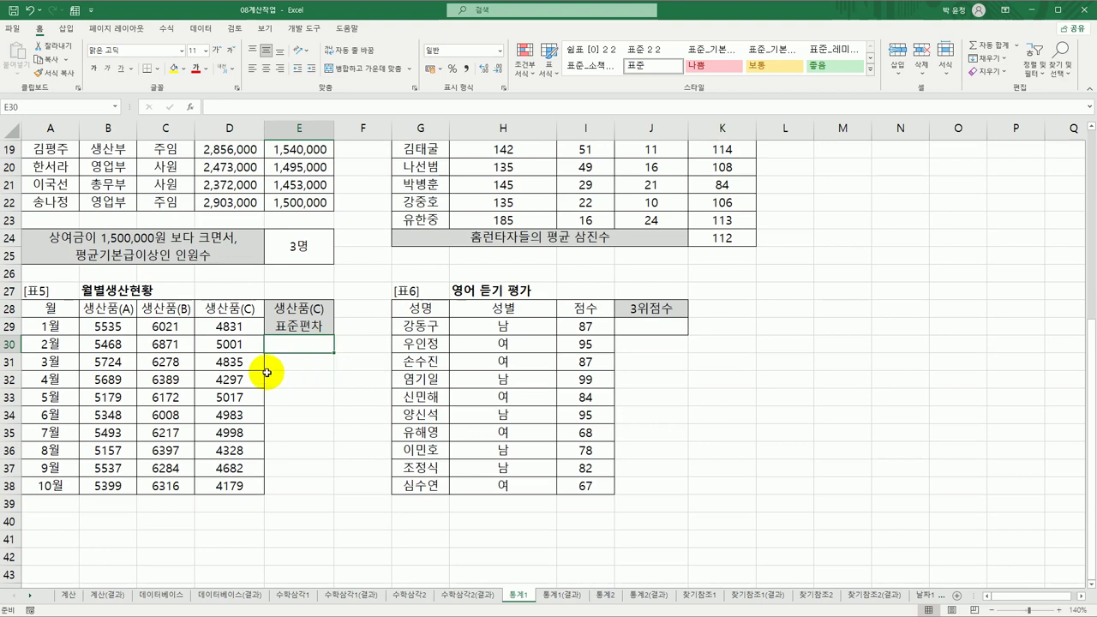
drag(231, 326, 239, 486)
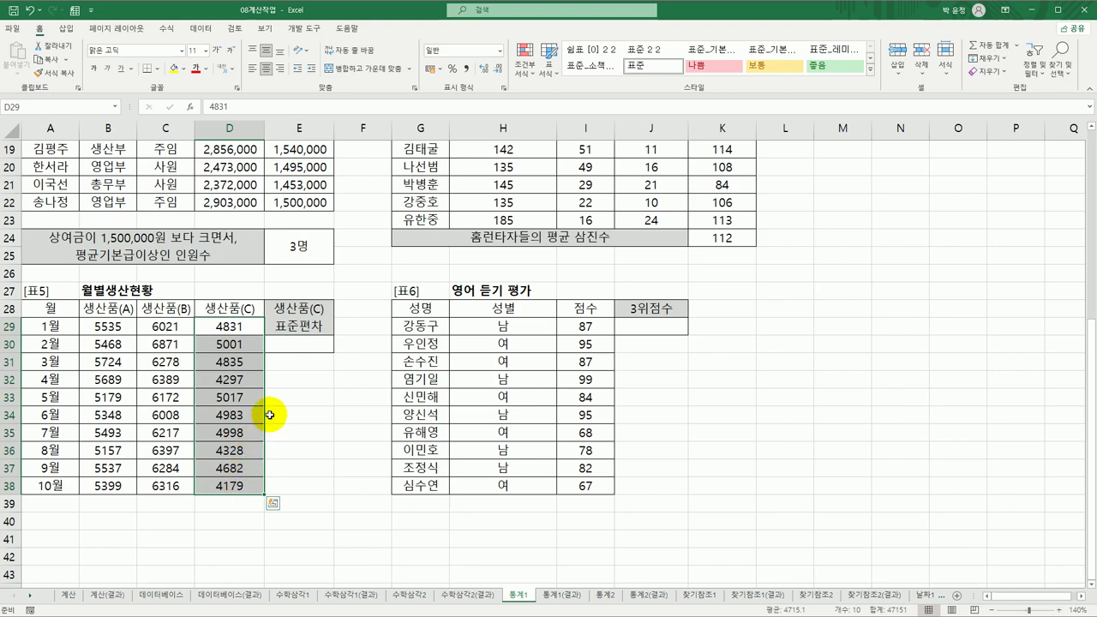
click(330, 345)
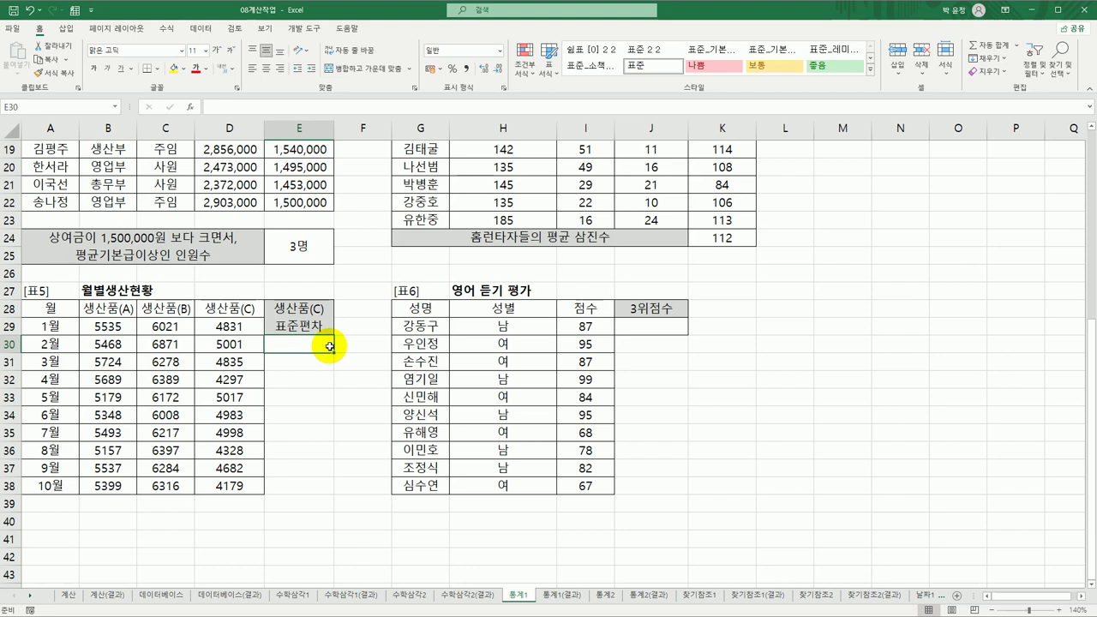
text(=)
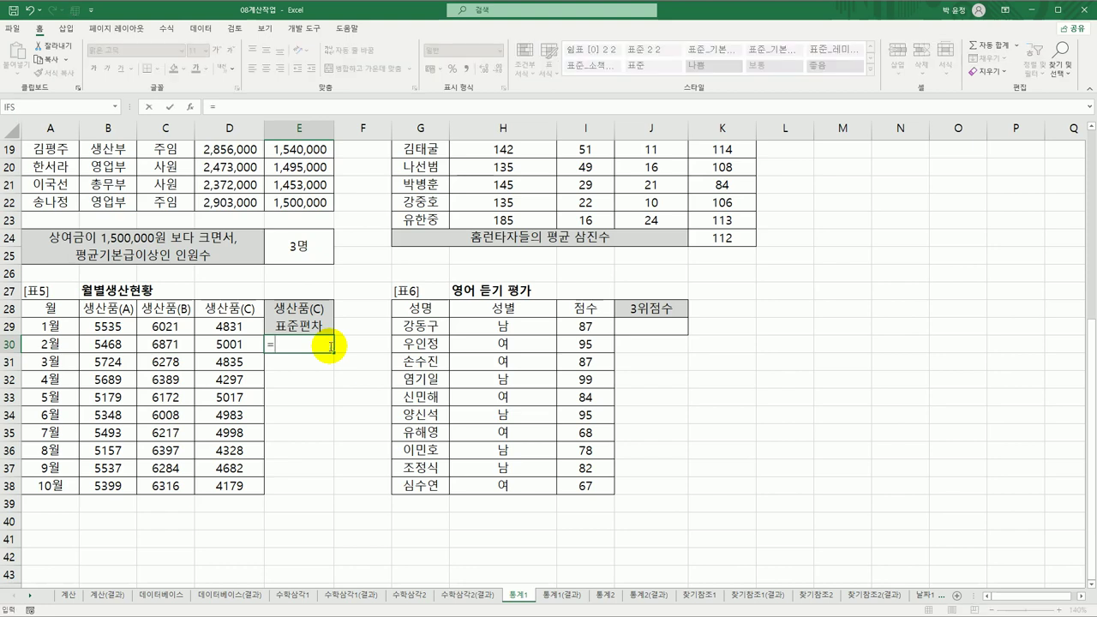
text(st)
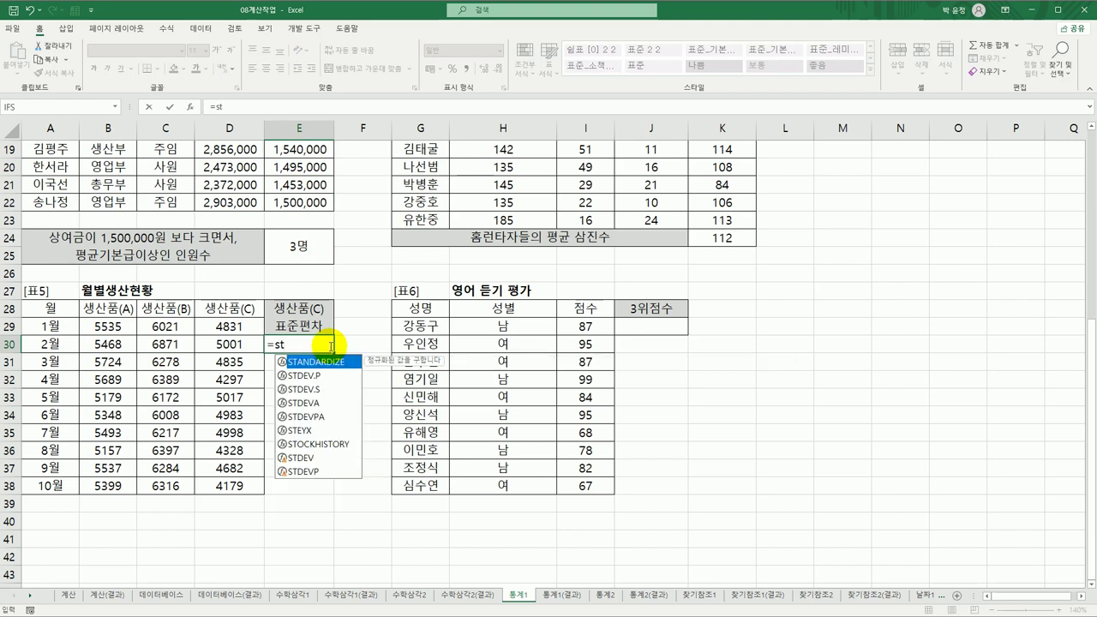
click(317, 390)
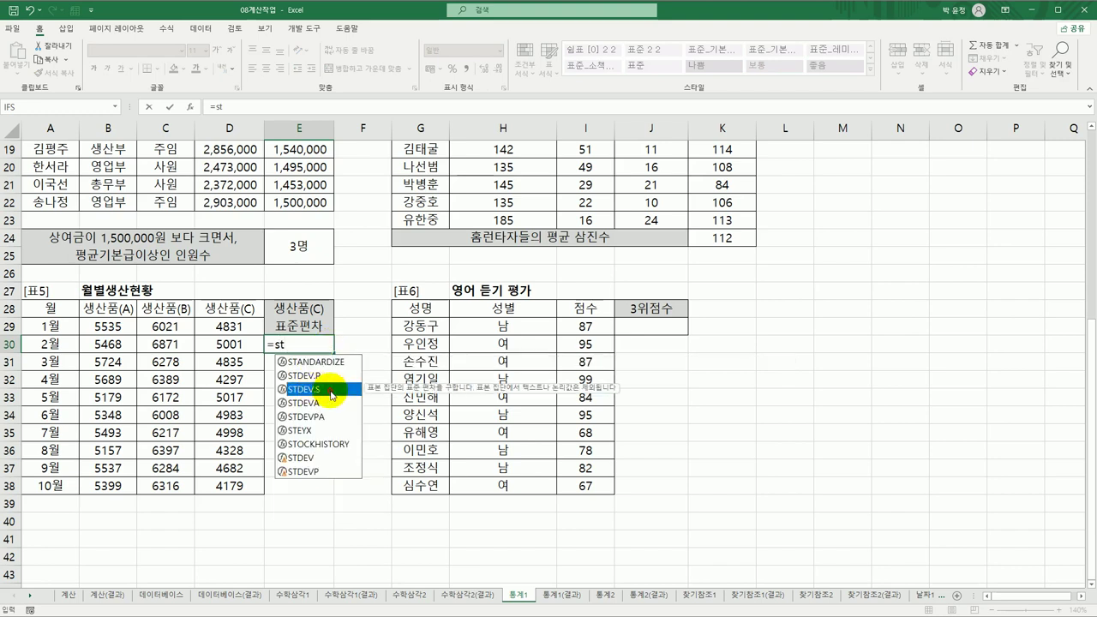
double_click(331, 395)
drag(244, 330, 240, 483)
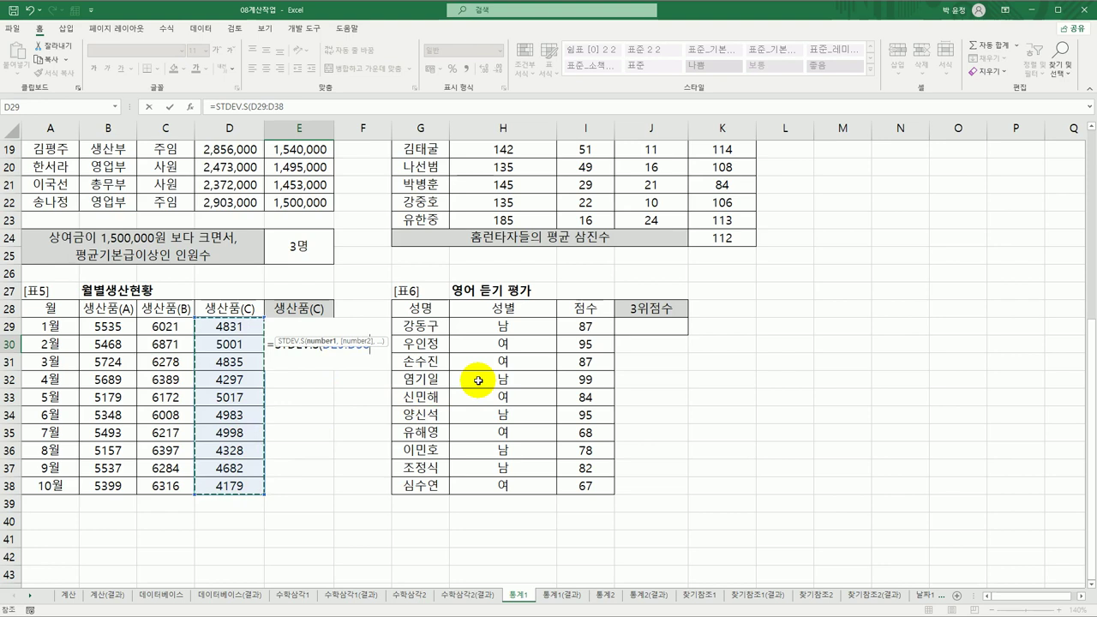
text())
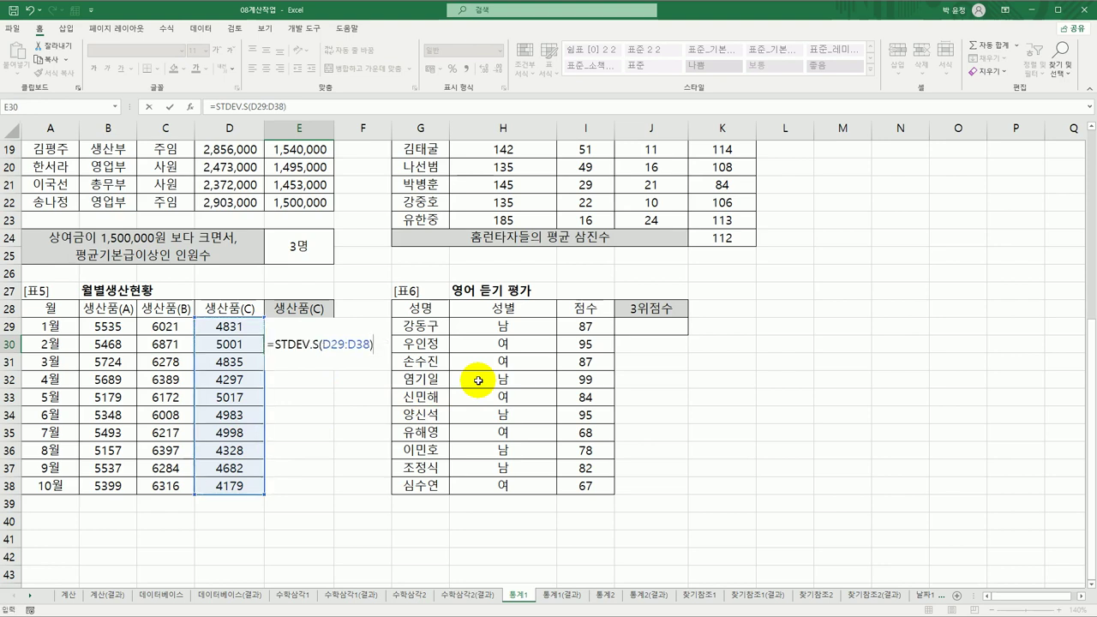
key(Return)
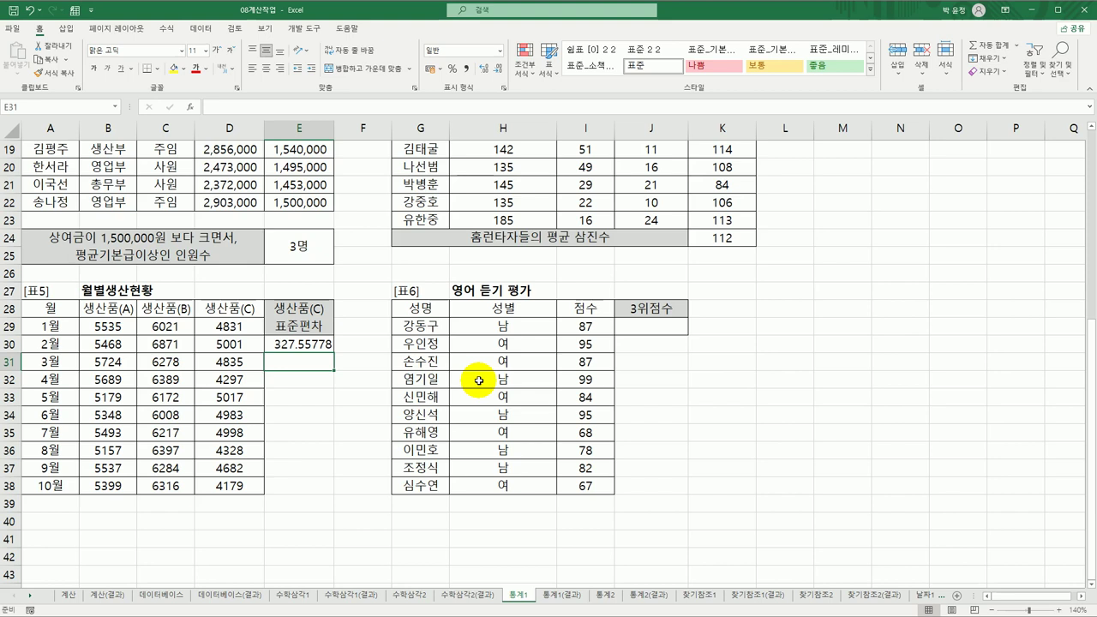
Wrap the STDEV.S formula in E30 in ROUNDDOWN with Num_digits set to 1.
click(283, 347)
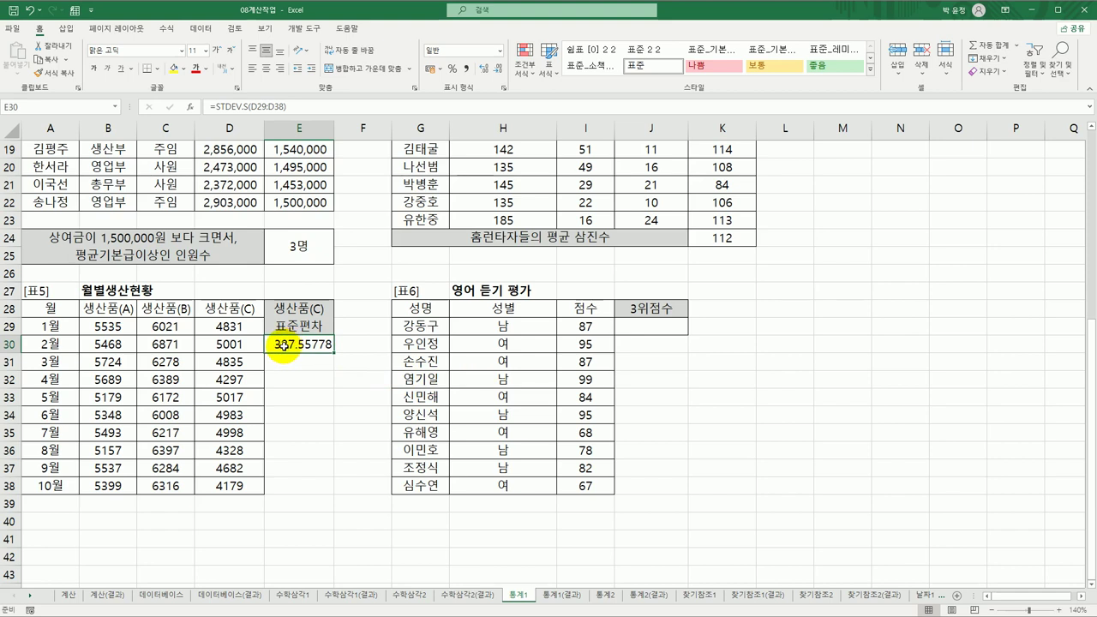
double_click(283, 346)
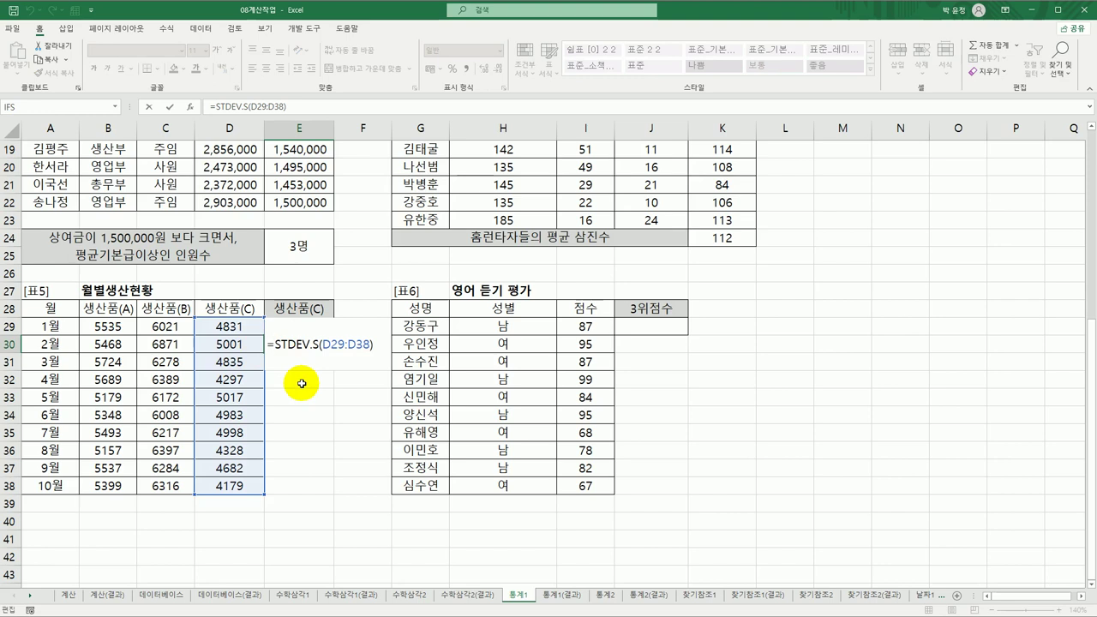
text(roun)
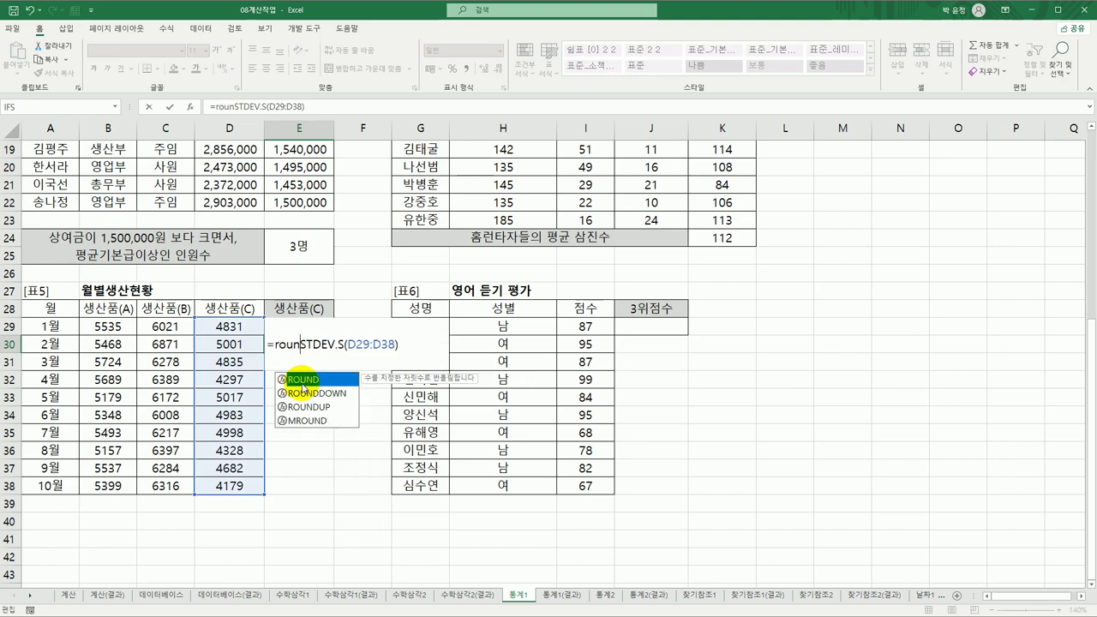
double_click(307, 393)
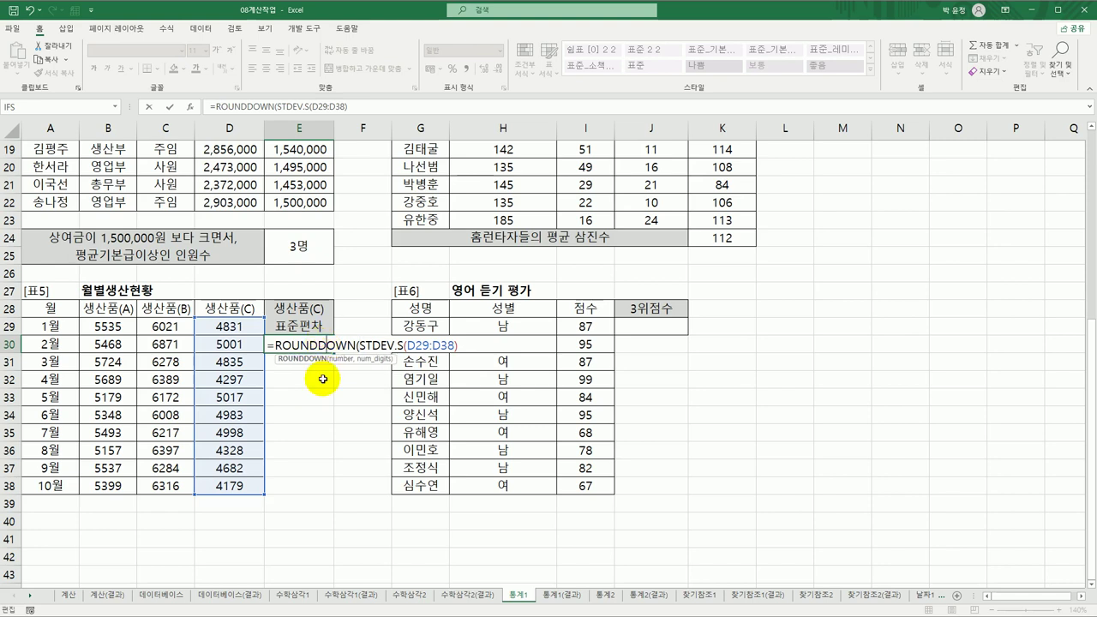
click(190, 106)
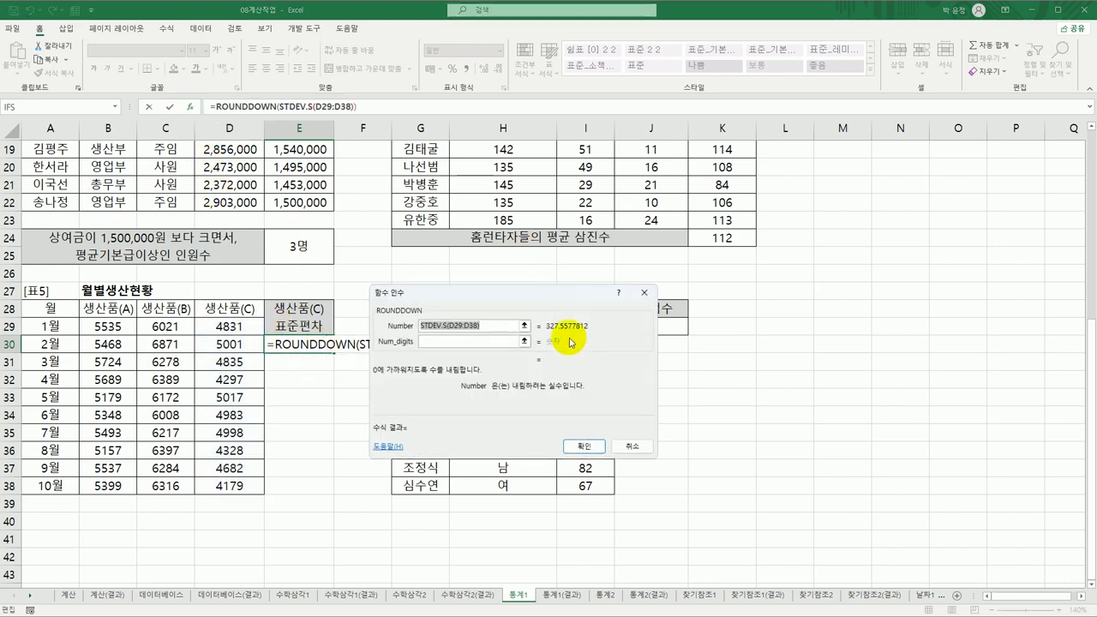
drag(531, 300, 563, 271)
click(505, 314)
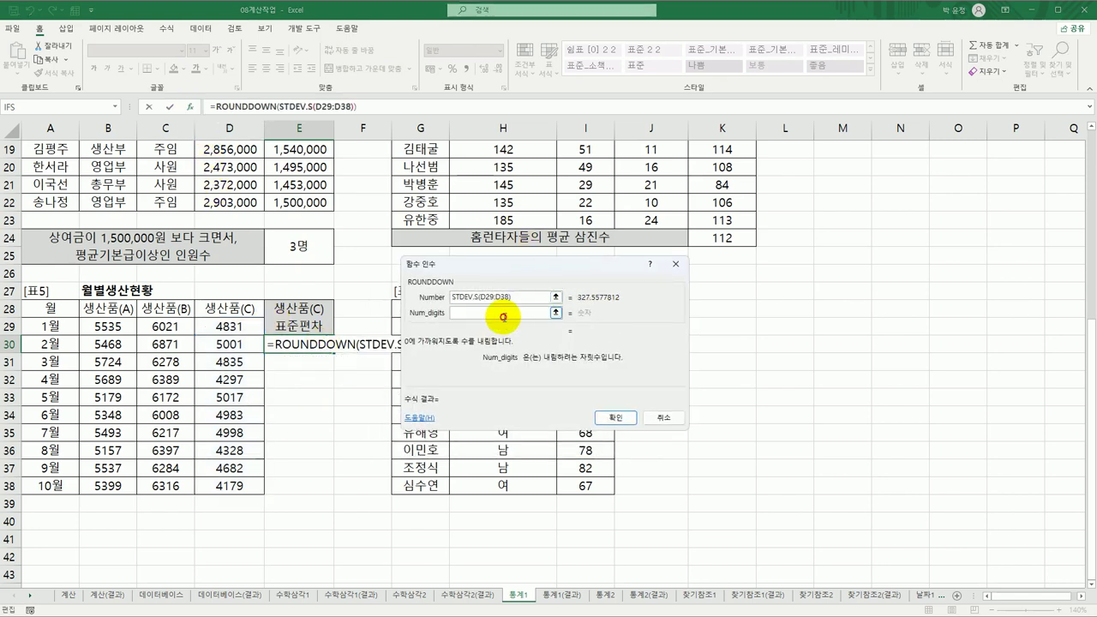
text(1)
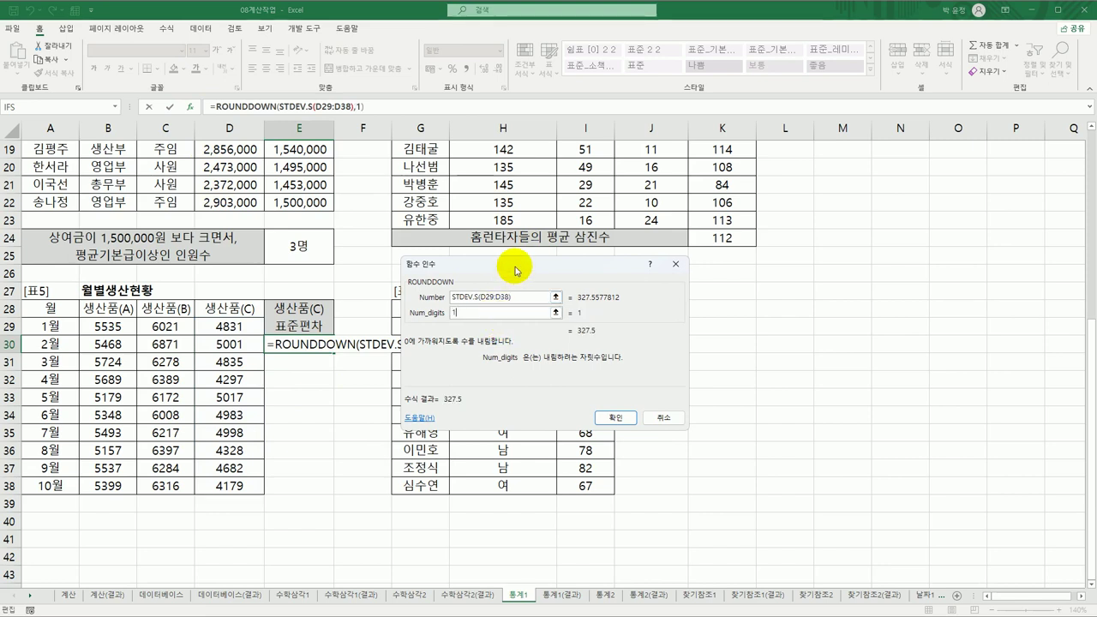
drag(514, 259, 603, 245)
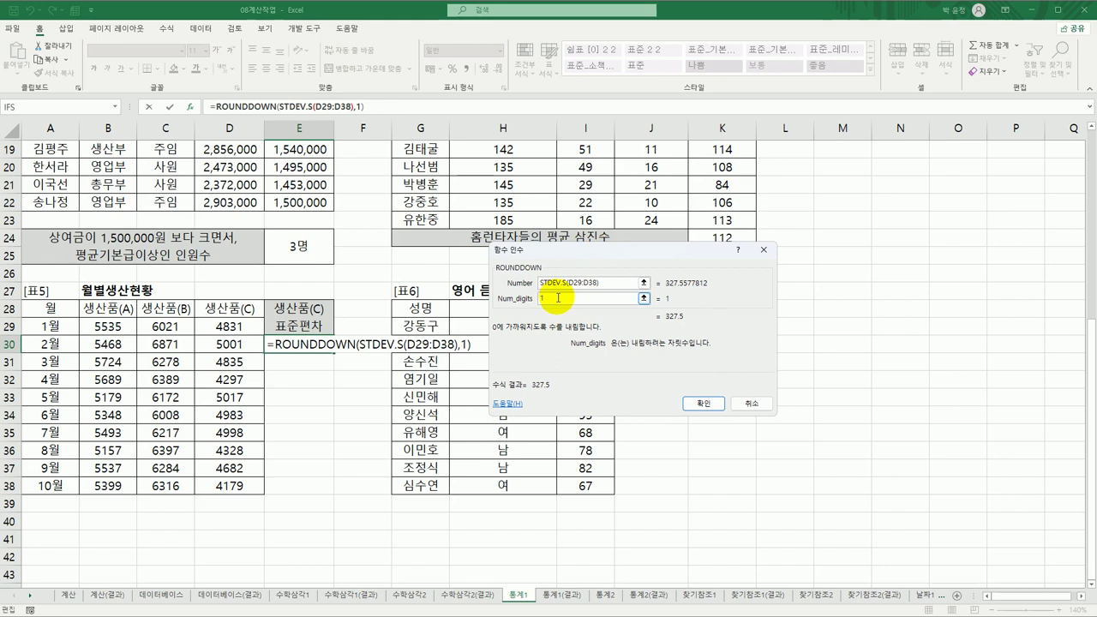
click(707, 403)
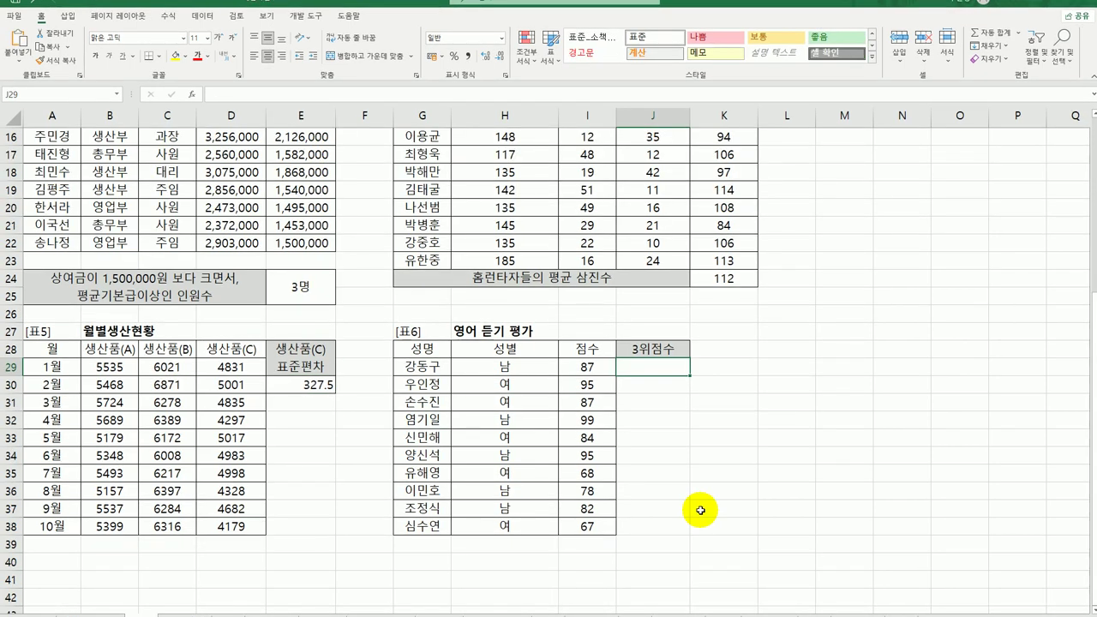
Calculate 표6's third-highest 점수 in J29 with =LARGE(I29:I38,3)&"점".
drag(588, 367, 593, 529)
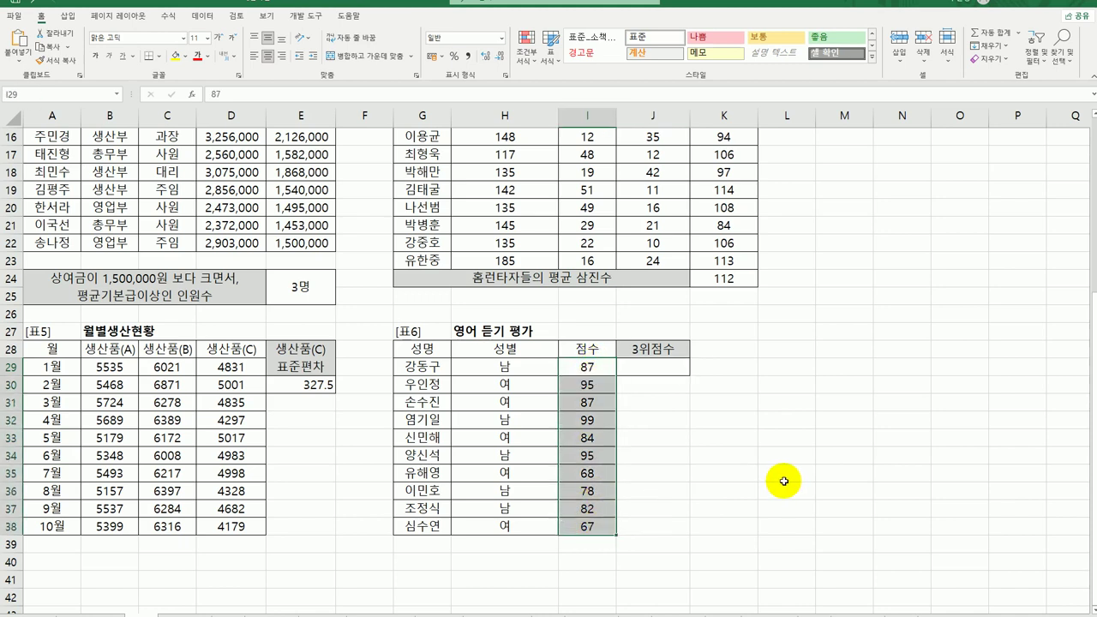
click(662, 369)
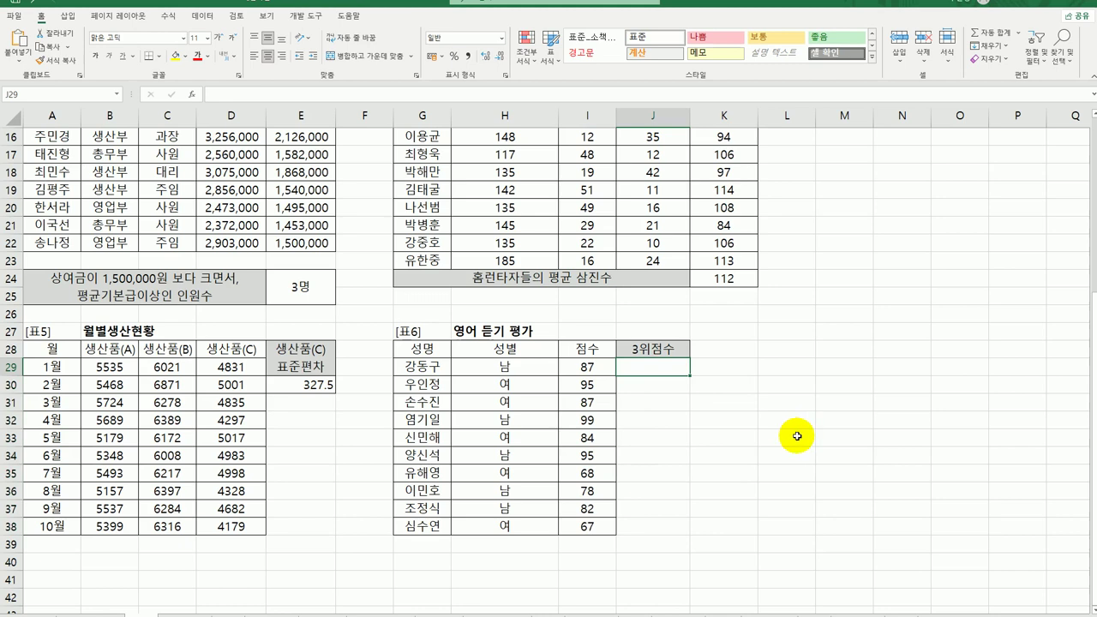
text(=)
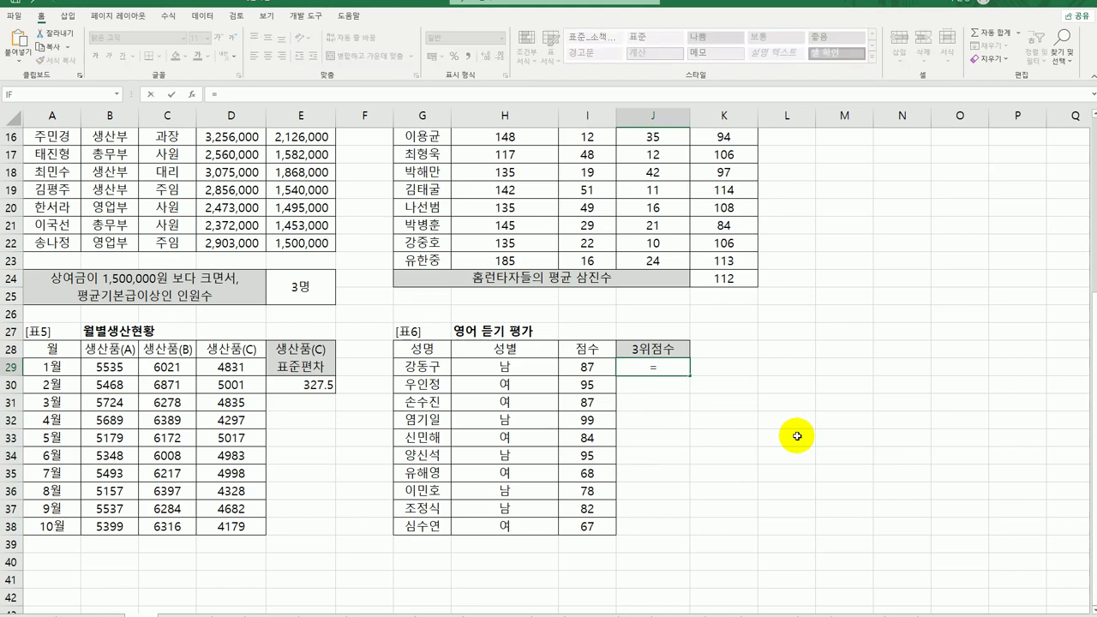
text(la)
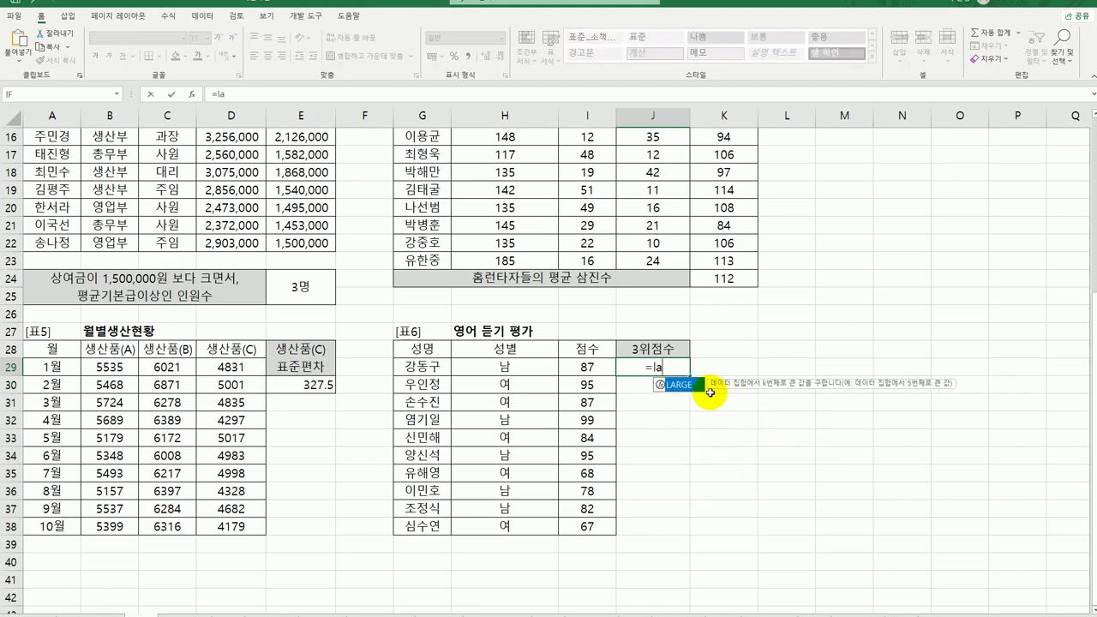
double_click(686, 384)
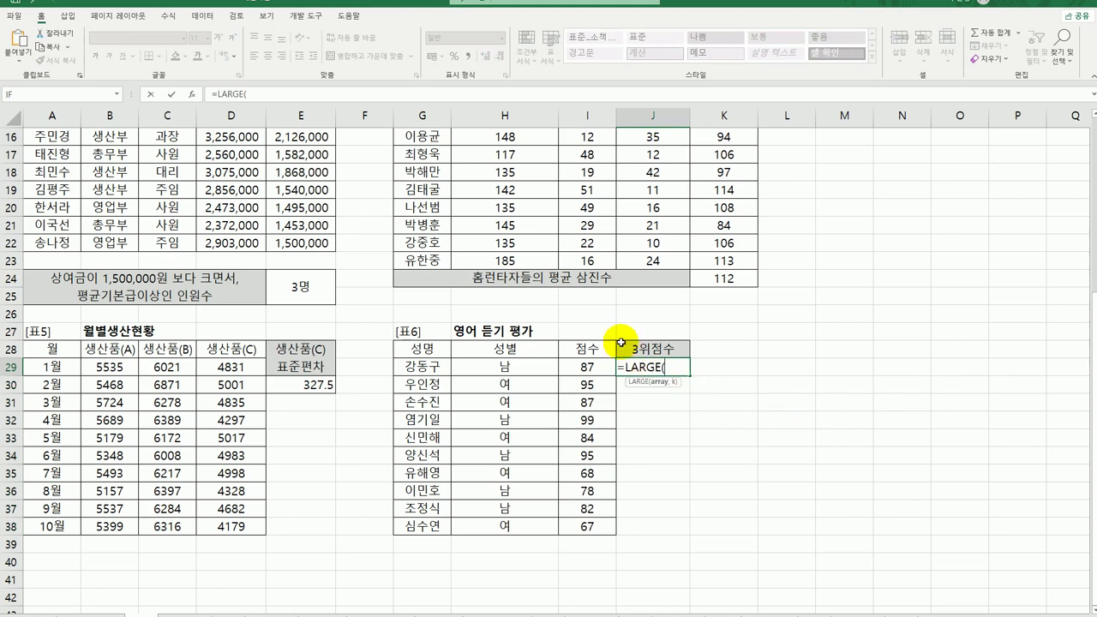
drag(588, 369, 587, 527)
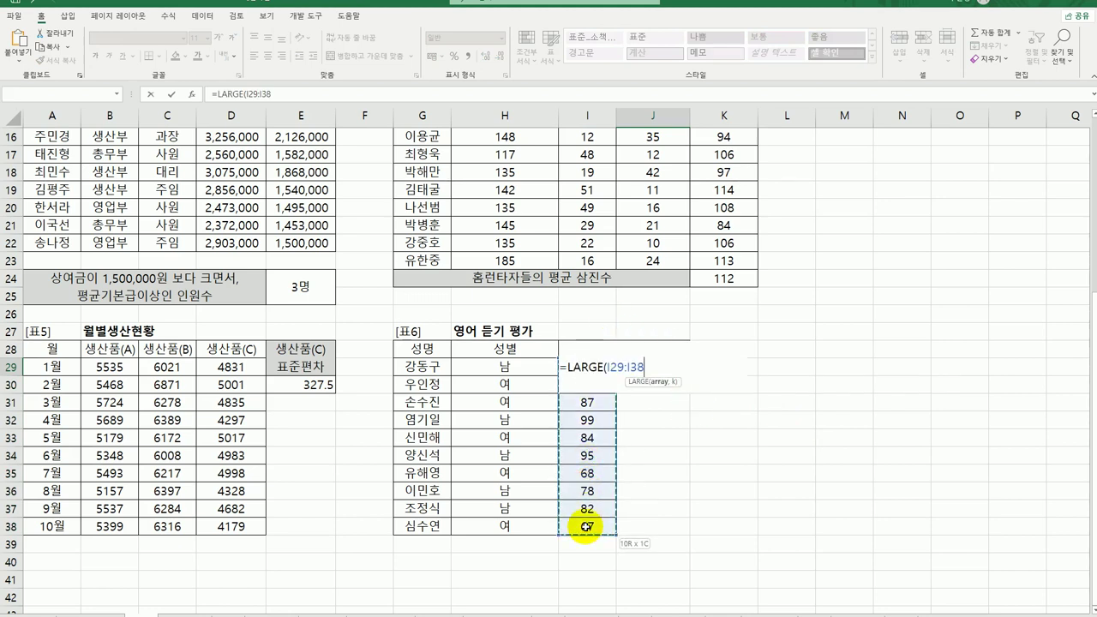
text(,)
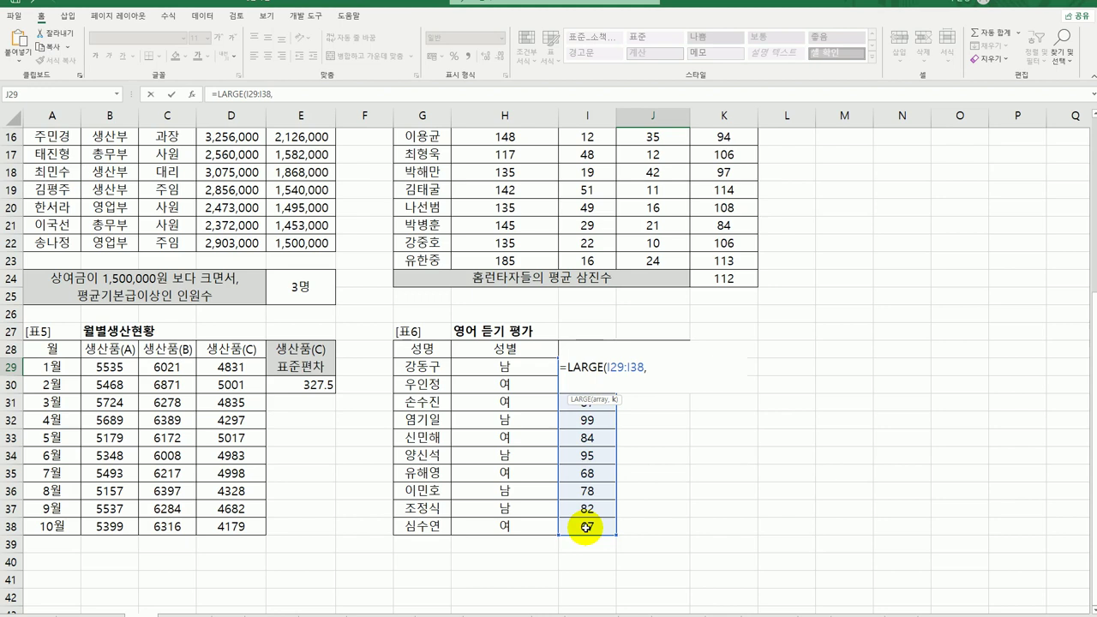
text(3)&")
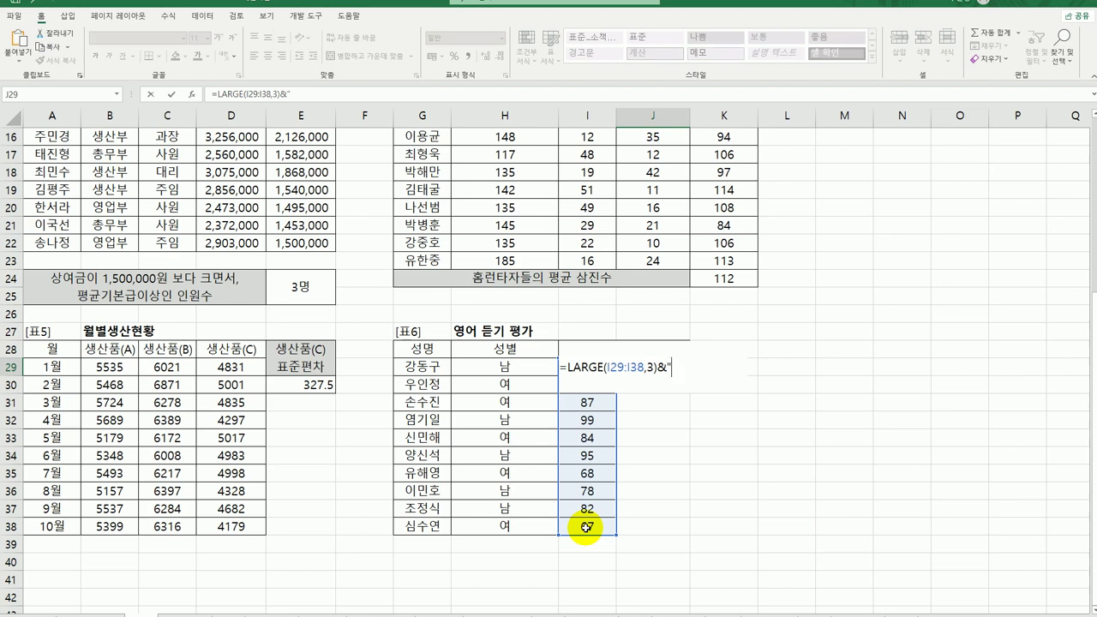
text(점")
key(Return)
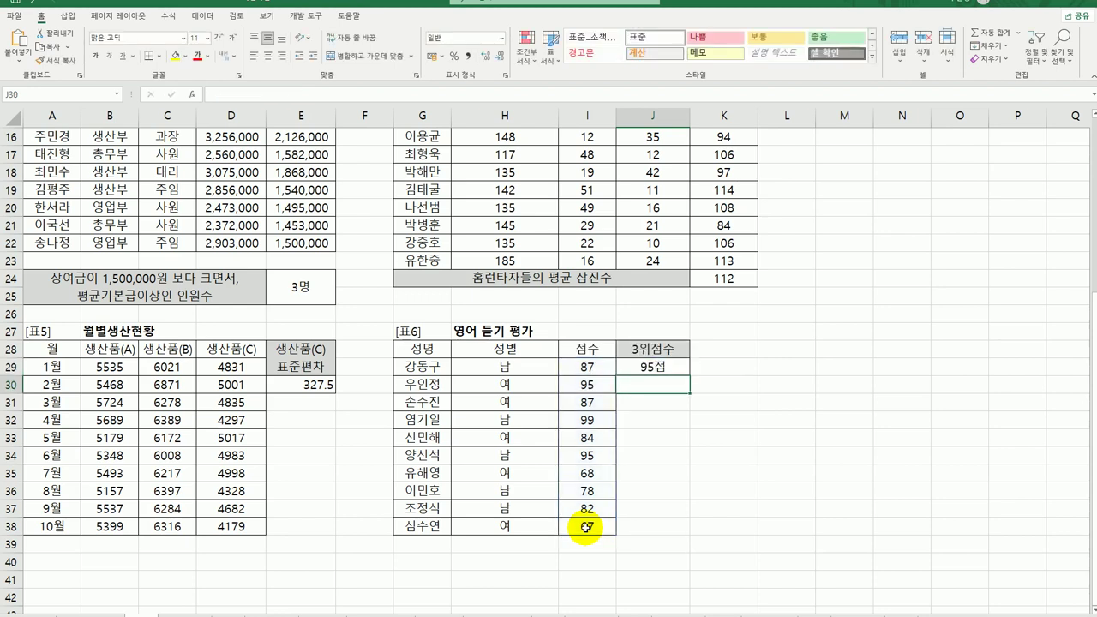
Return to cell A1 of the finished sheet and switch to the practice sheet containing the 축구 경기대회 table.
scroll(586, 527, up, 5)
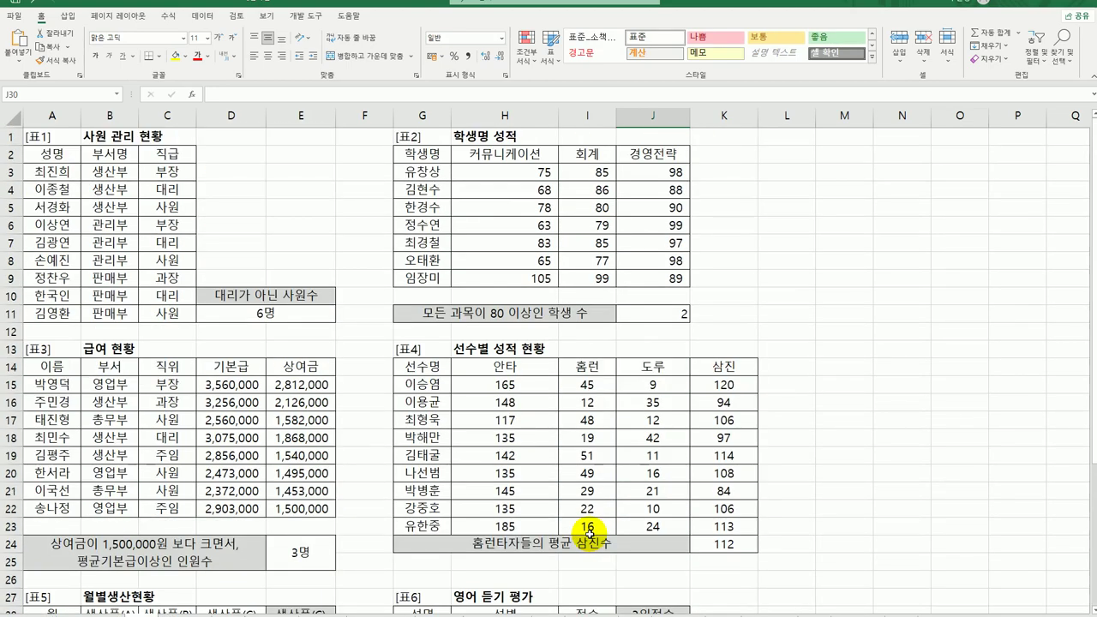
scroll(589, 532, down, 3)
scroll(591, 531, up, 3)
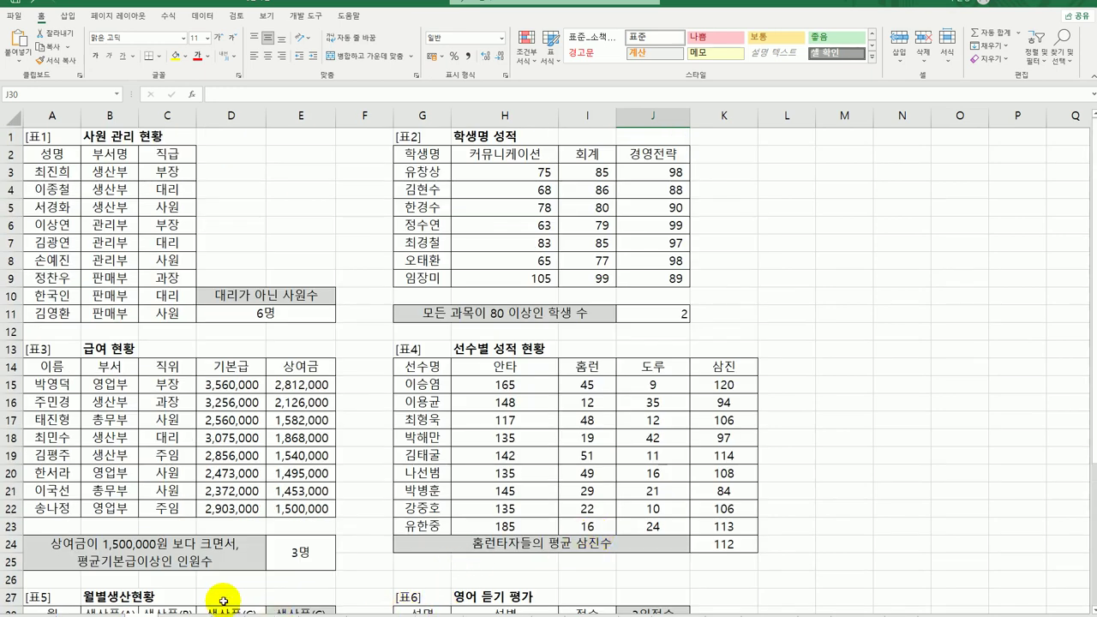
key(ctrl+Home)
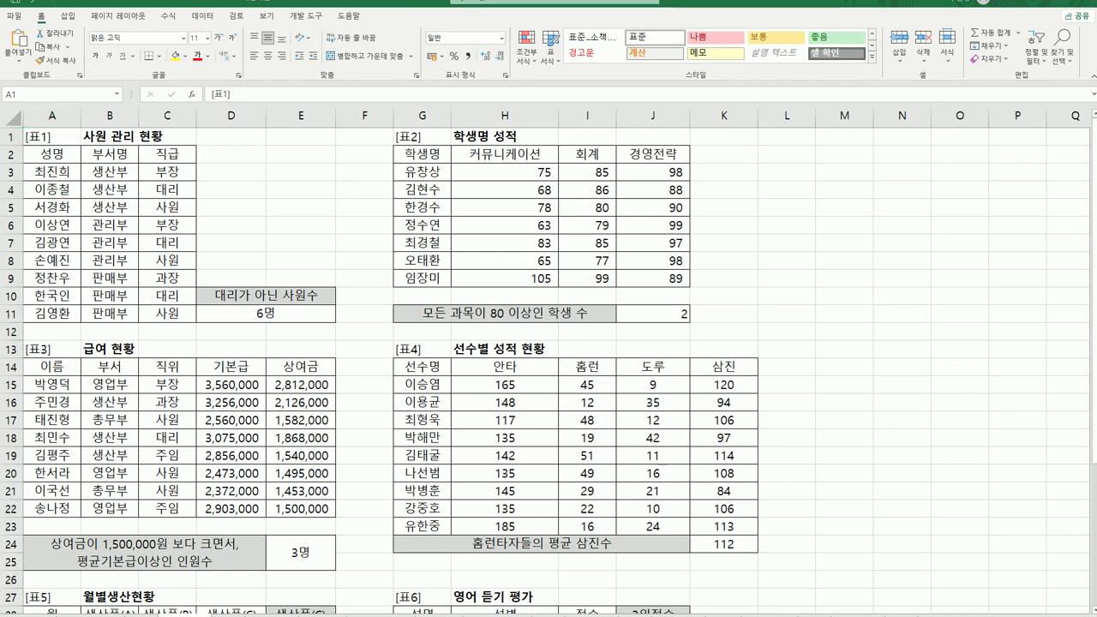
click(234, 610)
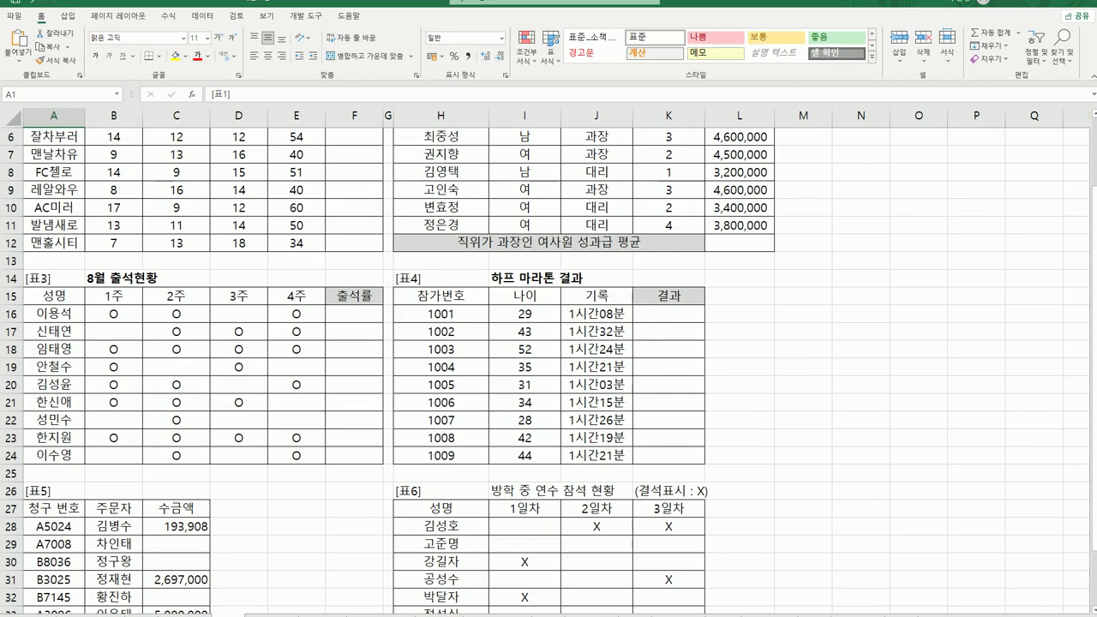
click(50, 511)
scroll(49, 515, up, 2)
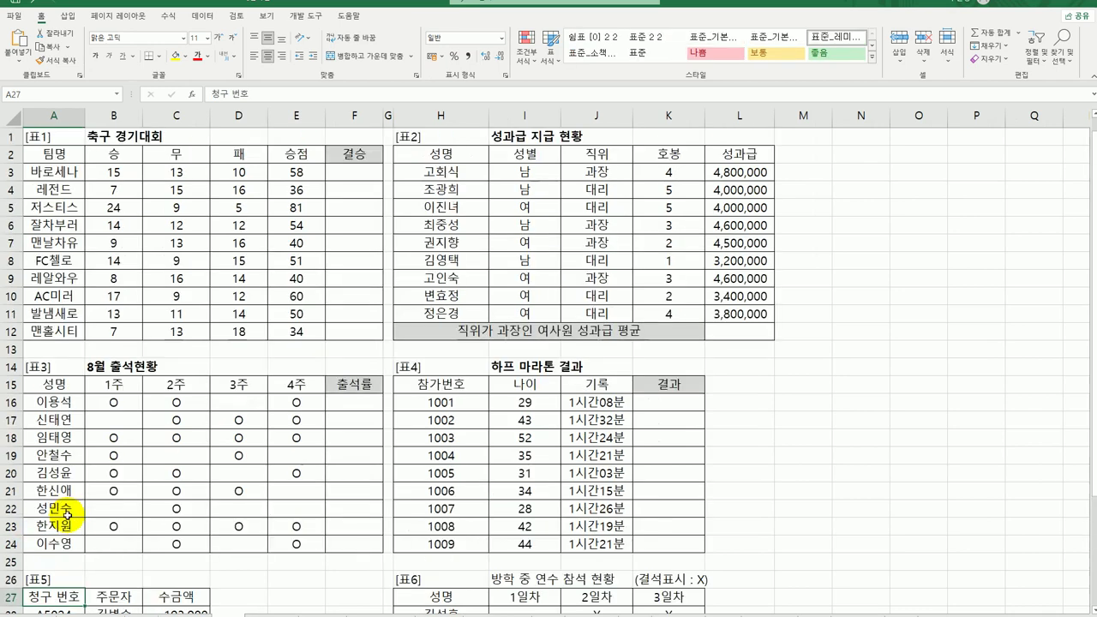
Start a RANK.EQ formula in F3 of 표1's 결승 column and open its function arguments.
click(350, 172)
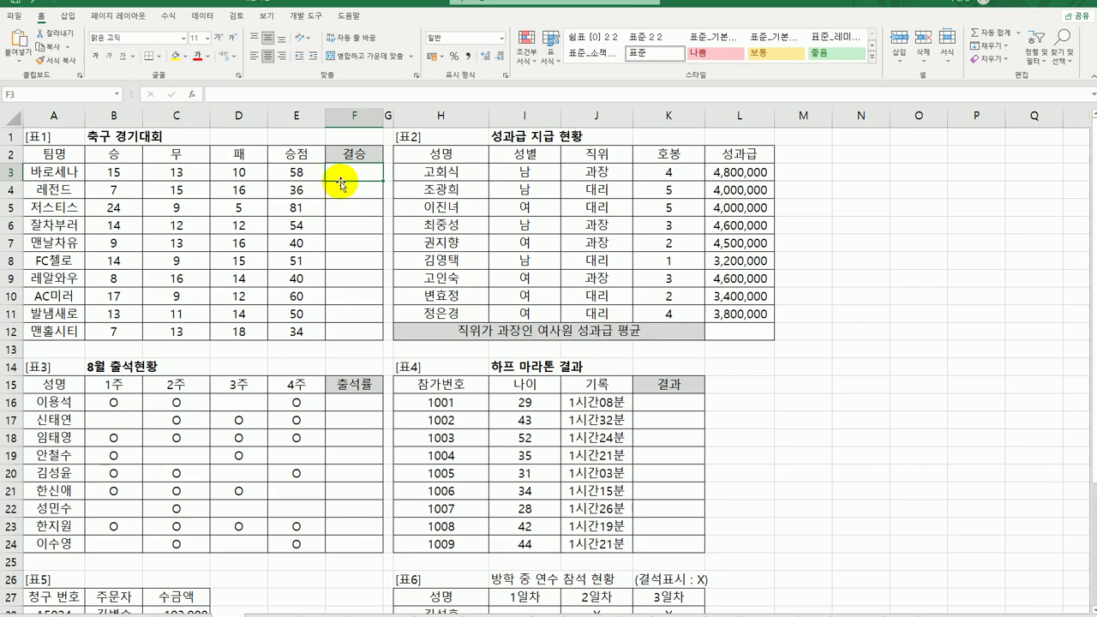
text(=)
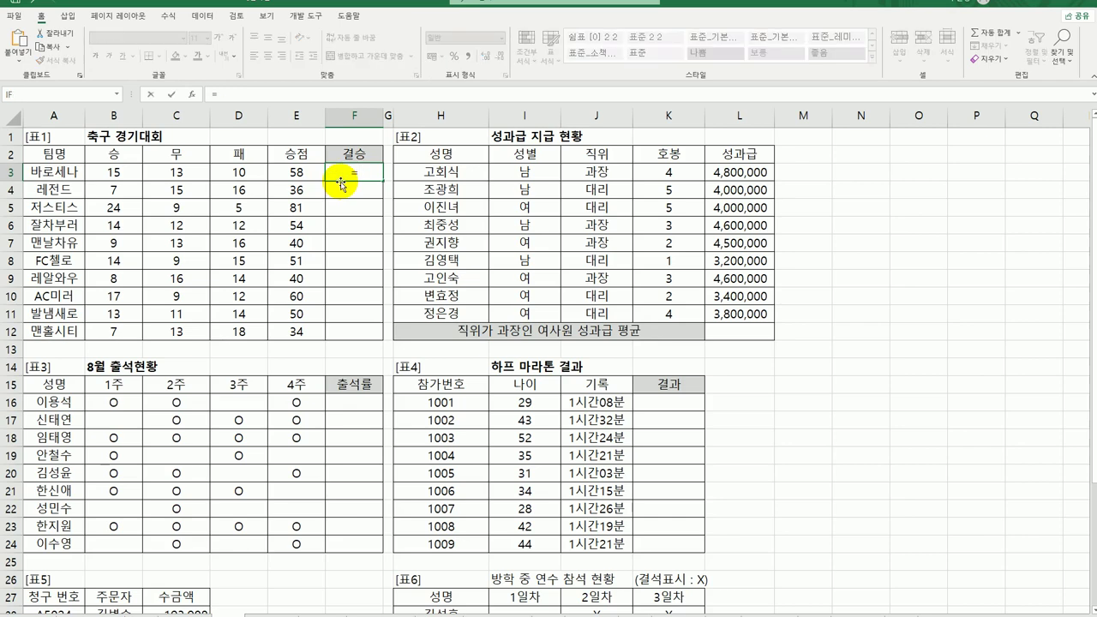
text(ㄱrank.)
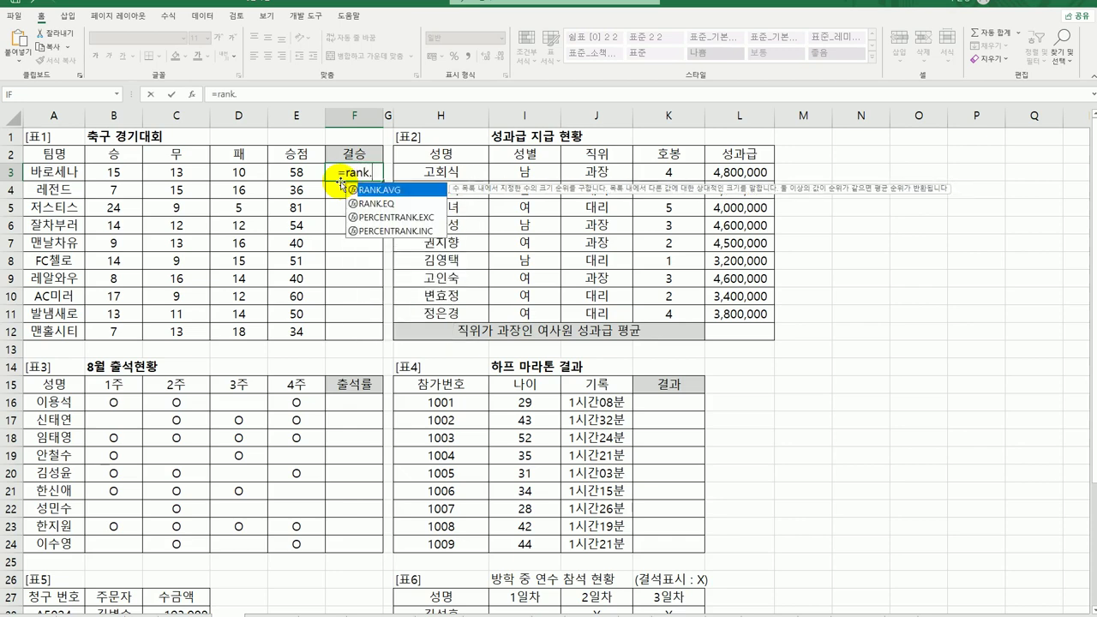
click(382, 203)
double_click(381, 203)
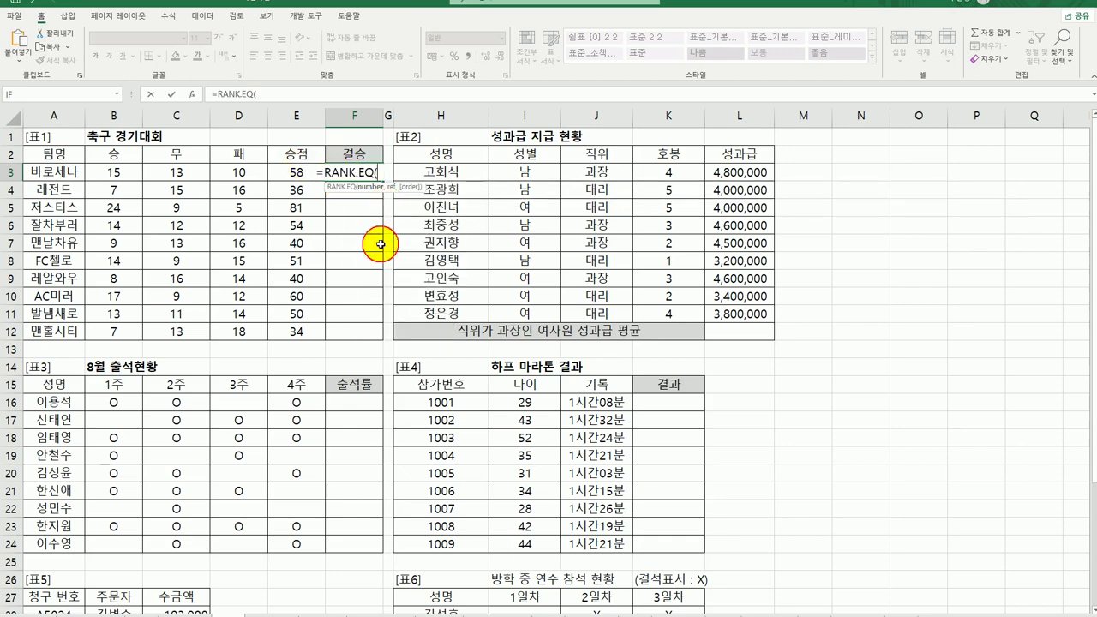
click(192, 94)
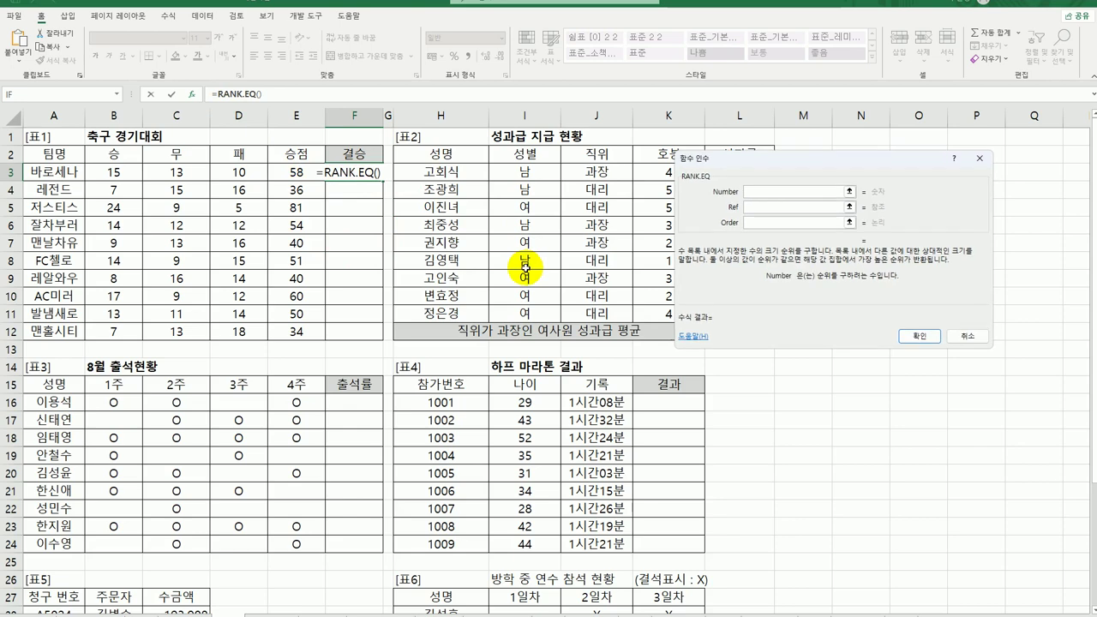
Complete RANK.EQ with Number E3, Ref $E$3:$E$12 and Order 0, and fill the formula down to F12.
click(308, 173)
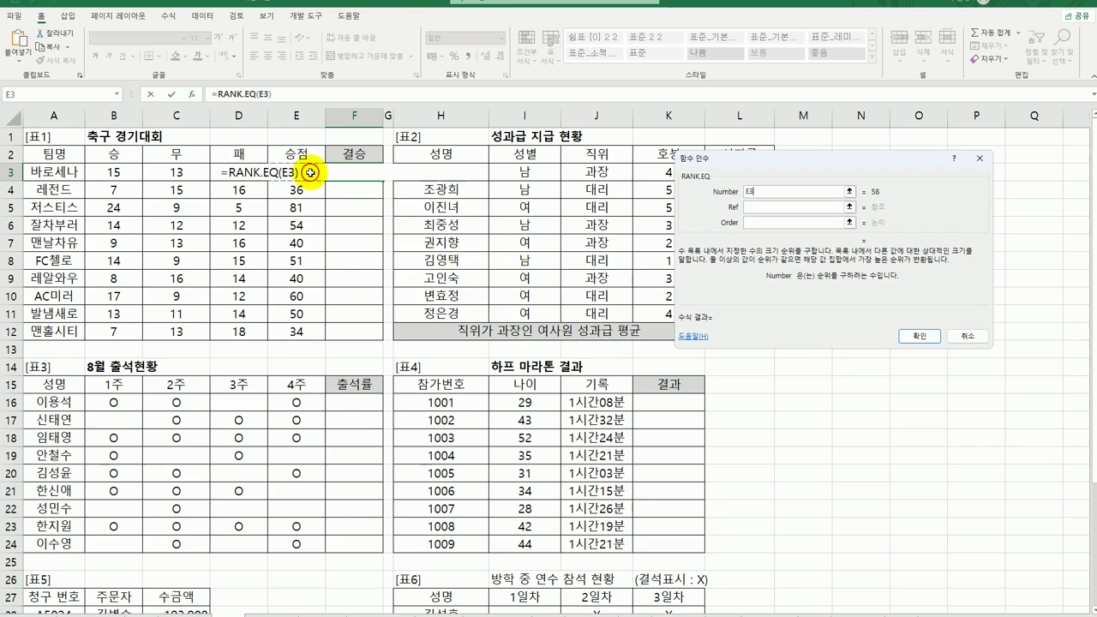
click(756, 207)
drag(303, 175, 292, 329)
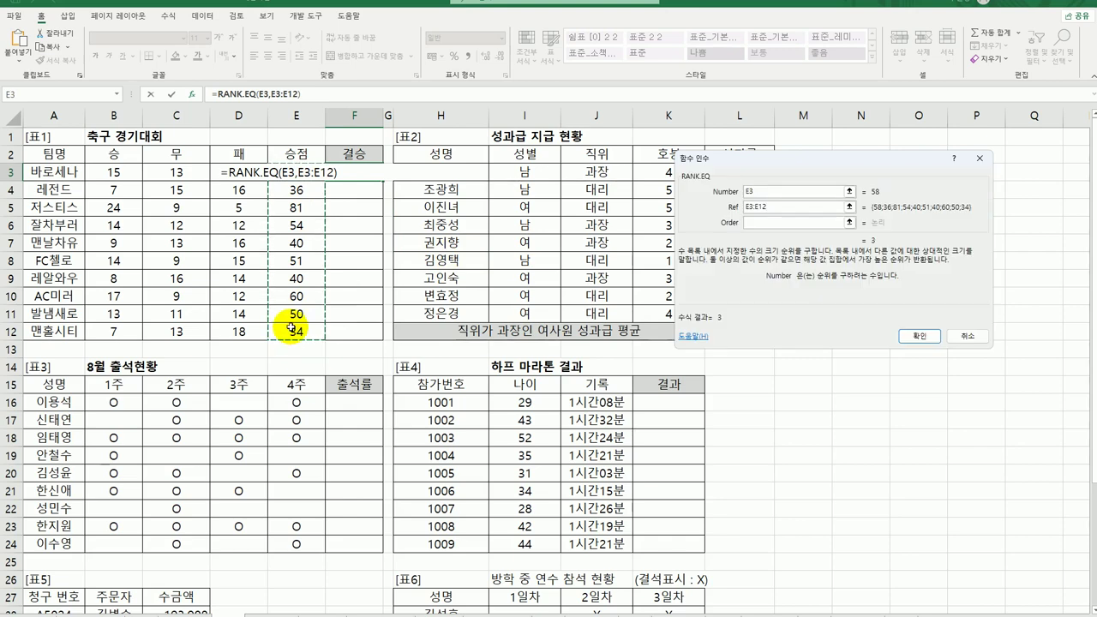
key(F4)
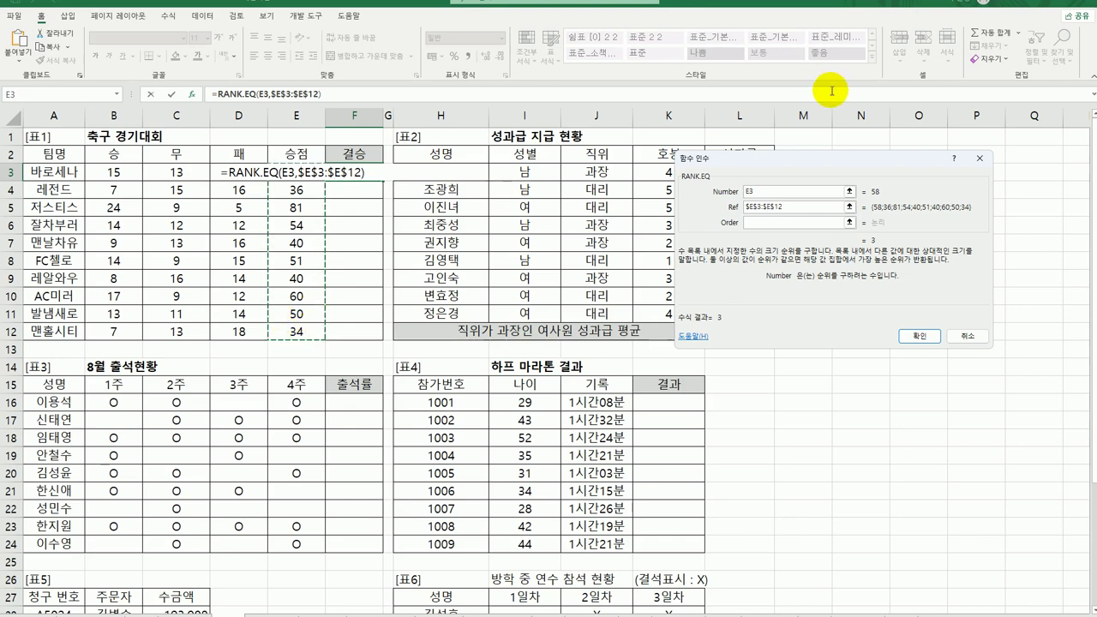
click(765, 225)
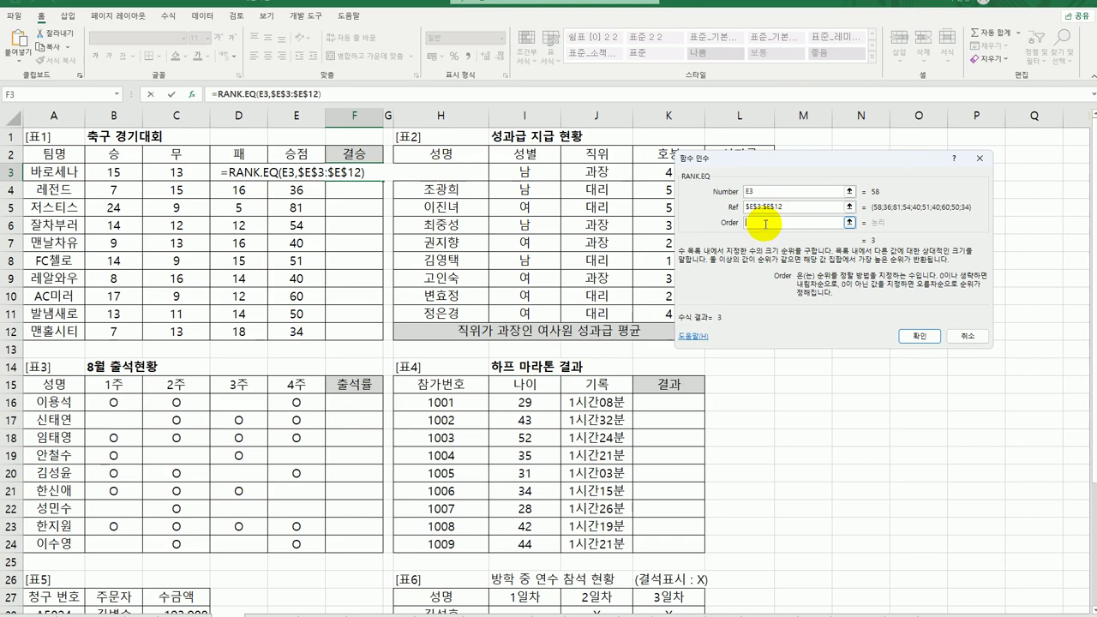
text(0)
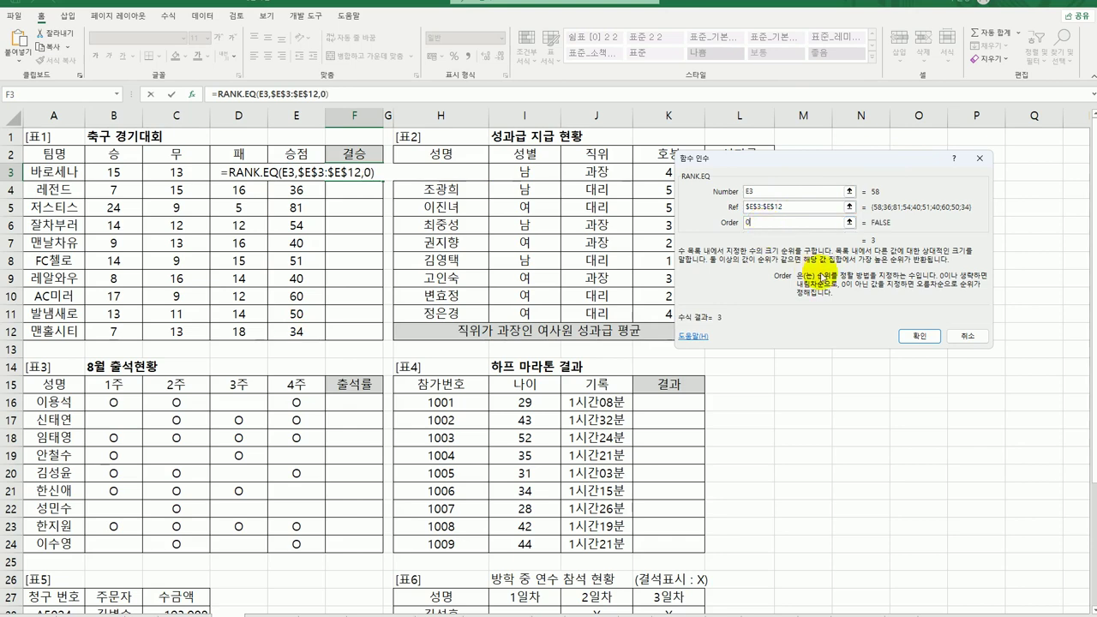
click(914, 336)
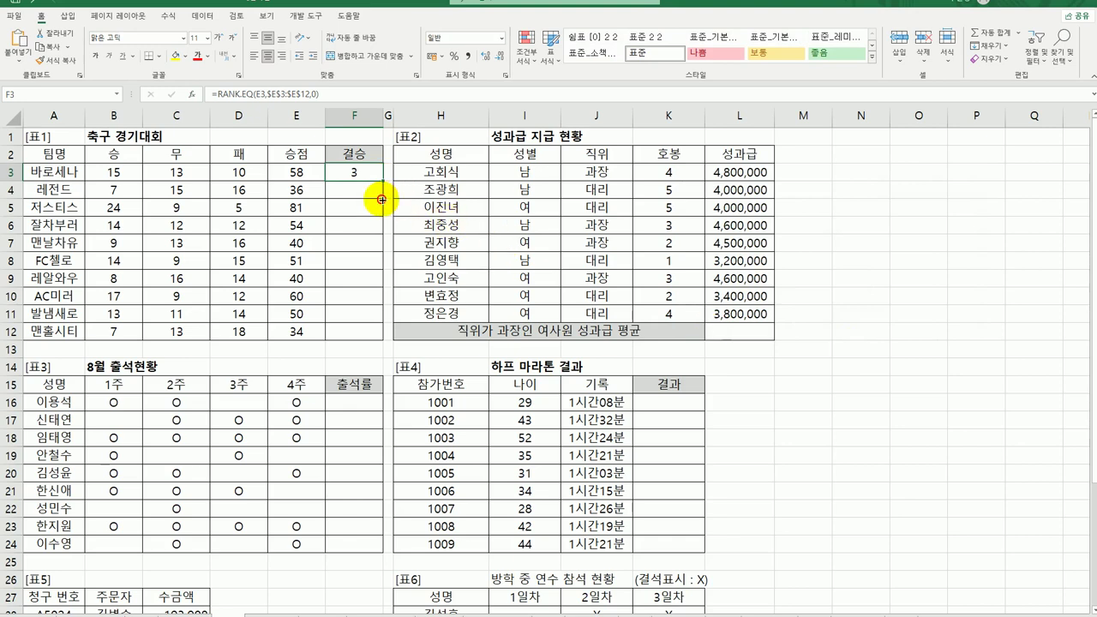
drag(383, 181, 368, 332)
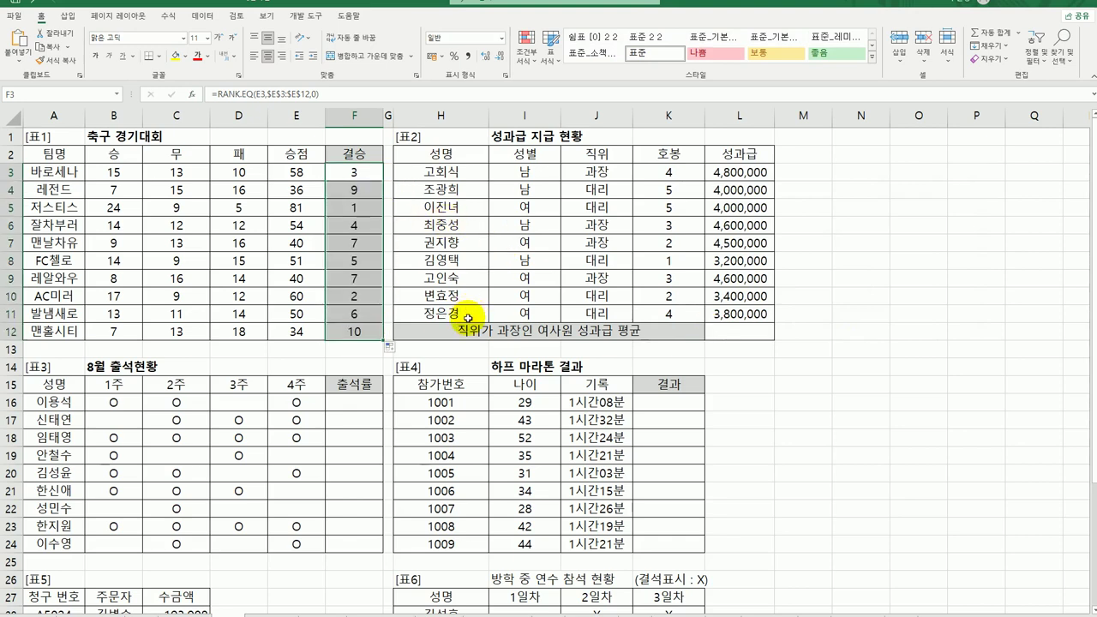
Wrap the RANK.EQ formula in F3 in an IF function and open the IF arguments.
click(341, 172)
double_click(341, 172)
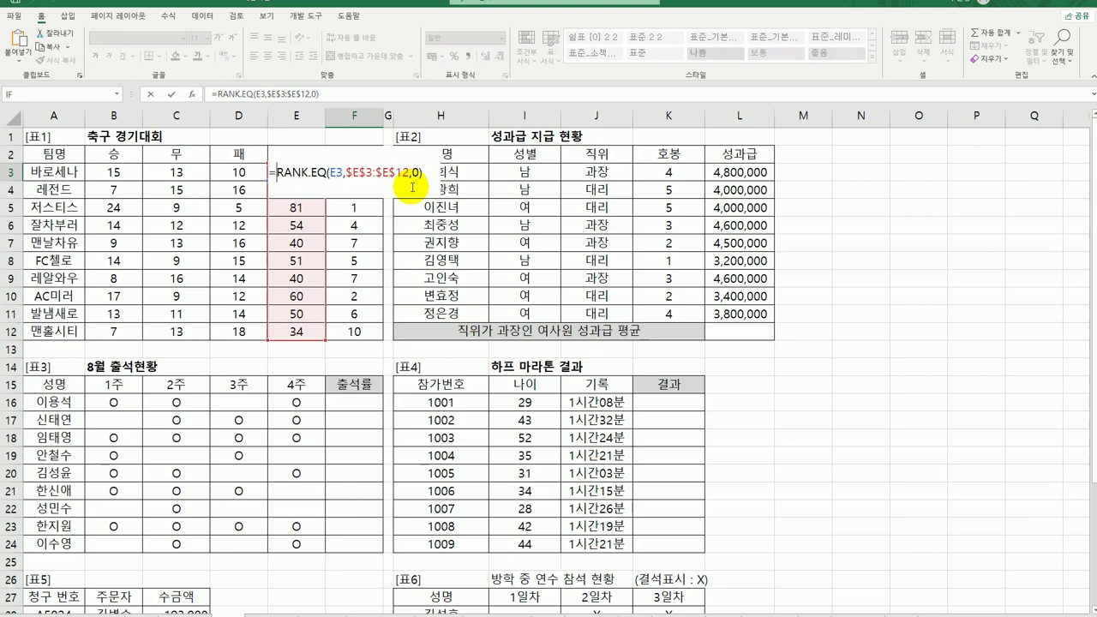
text(if)
key(Tab)
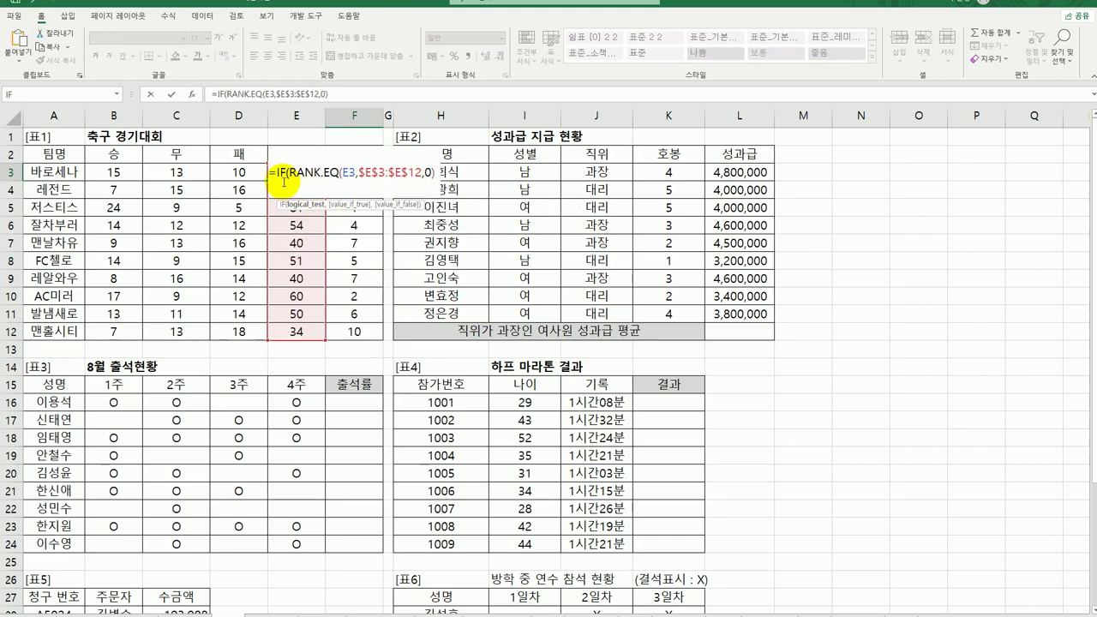
click(192, 95)
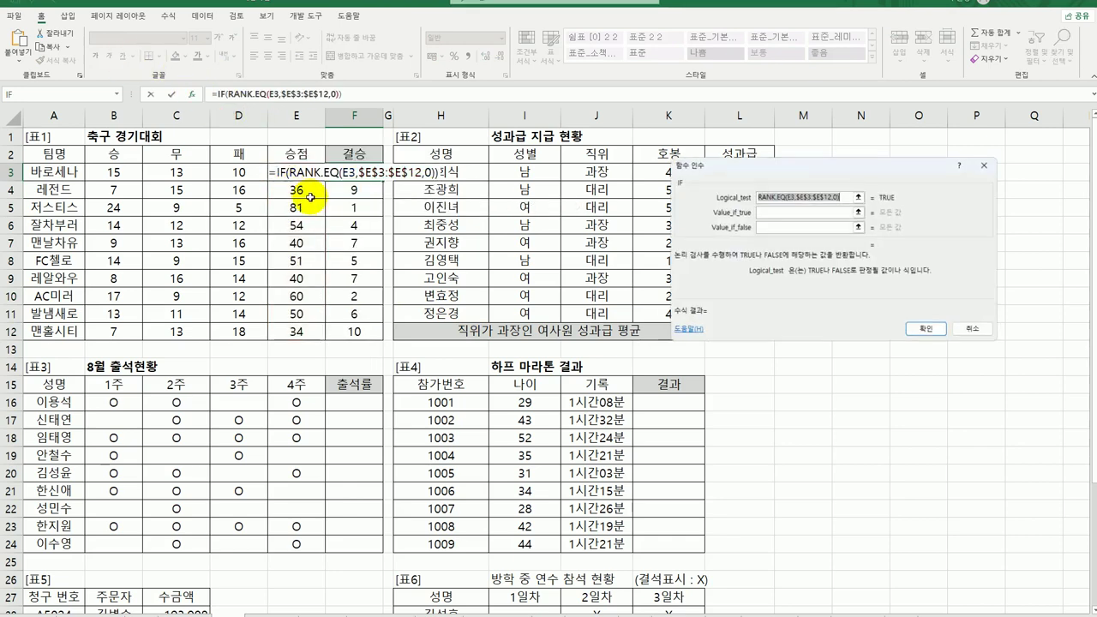
Extend the IF's logical test with <=3, set the true value to "결승진출" and the false value to "".
click(845, 196)
text(<=3)
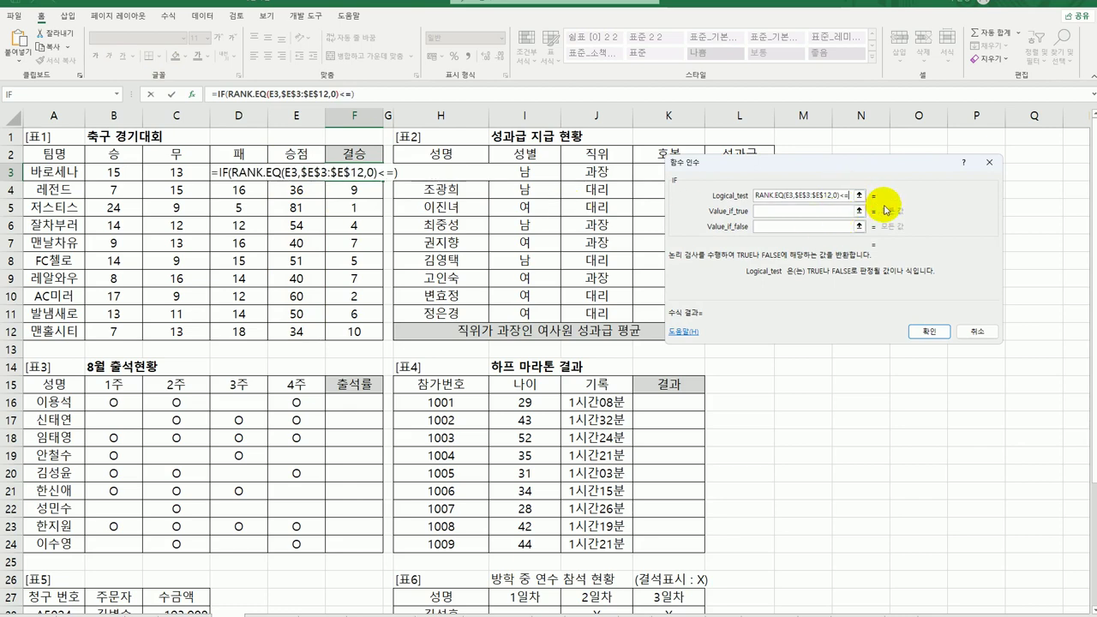
click(828, 213)
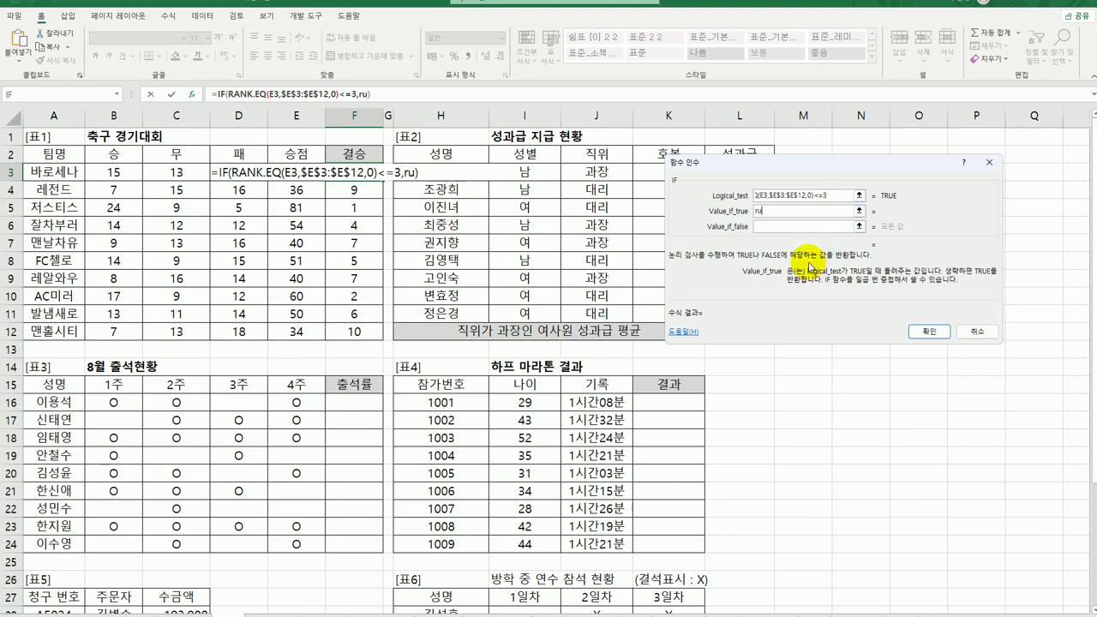
text(결승진출)
key(Tab)
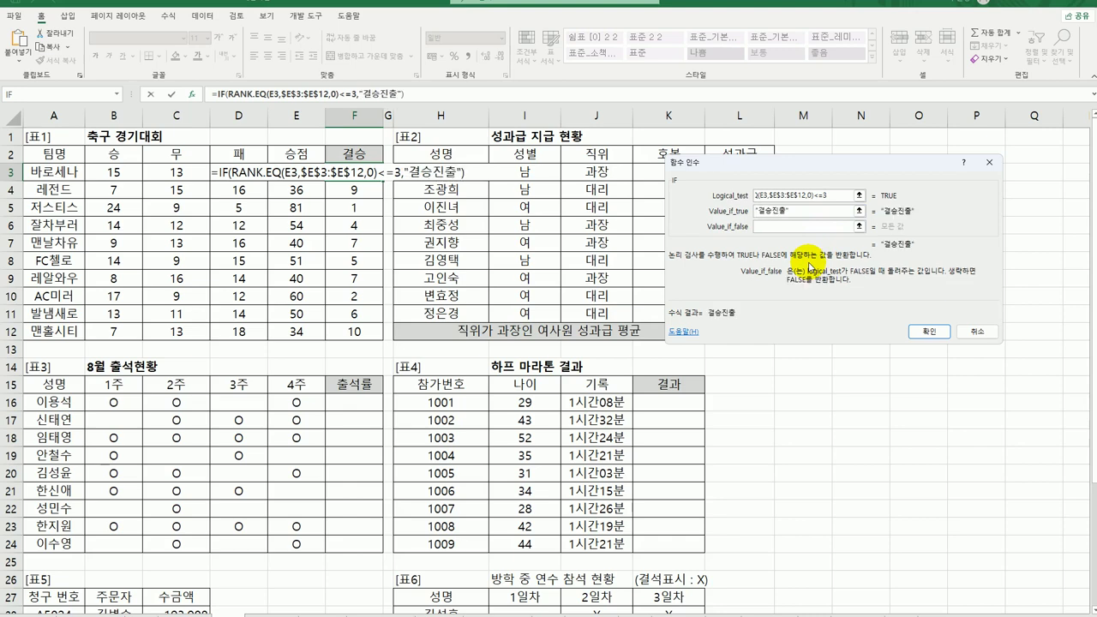
text("")
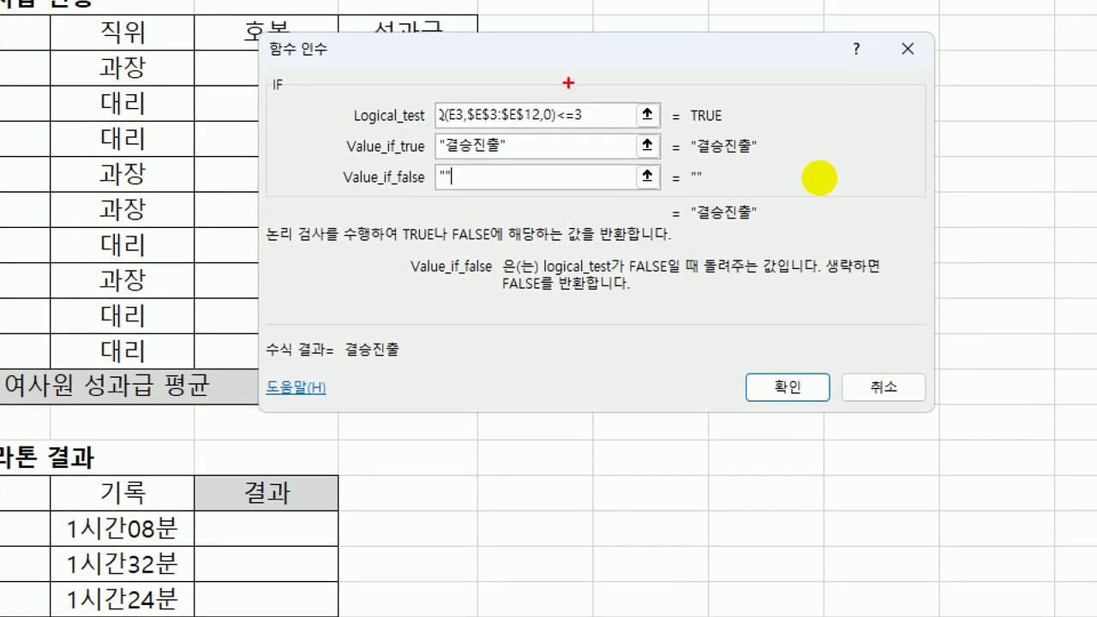
mouse_move(595, 219)
mouse_down()
mouse_move(400, 192)
mouse_move(708, 182)
mouse_move(600, 219)
mouse_up()
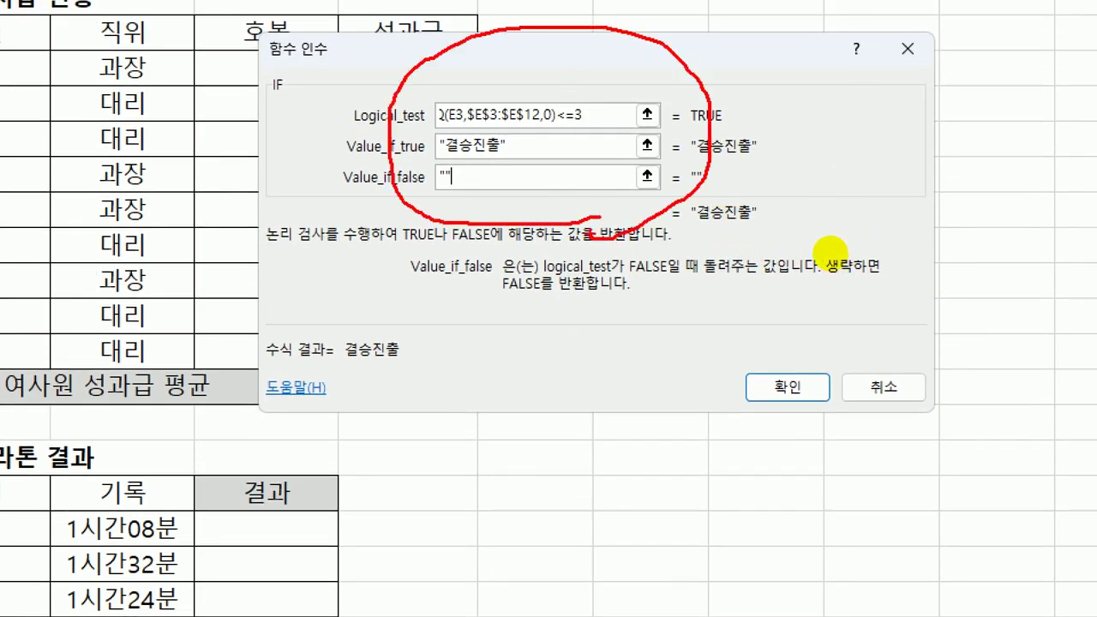
drag(553, 126, 592, 122)
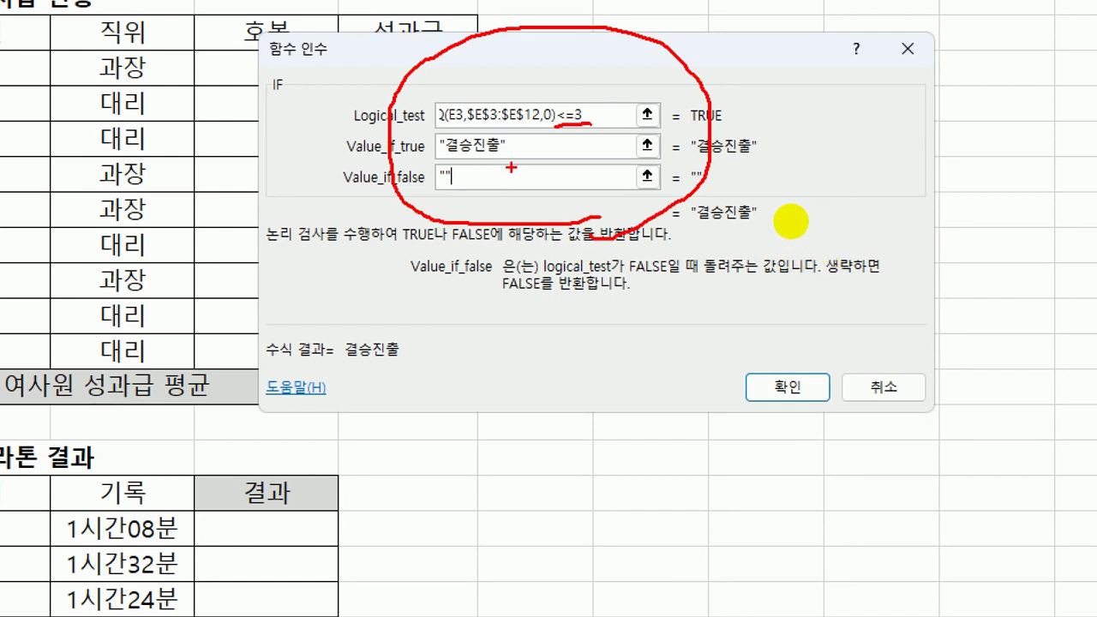
Confirm the IF formula in F3 and fill it down 표1's 결승 column to F12.
key(Escape)
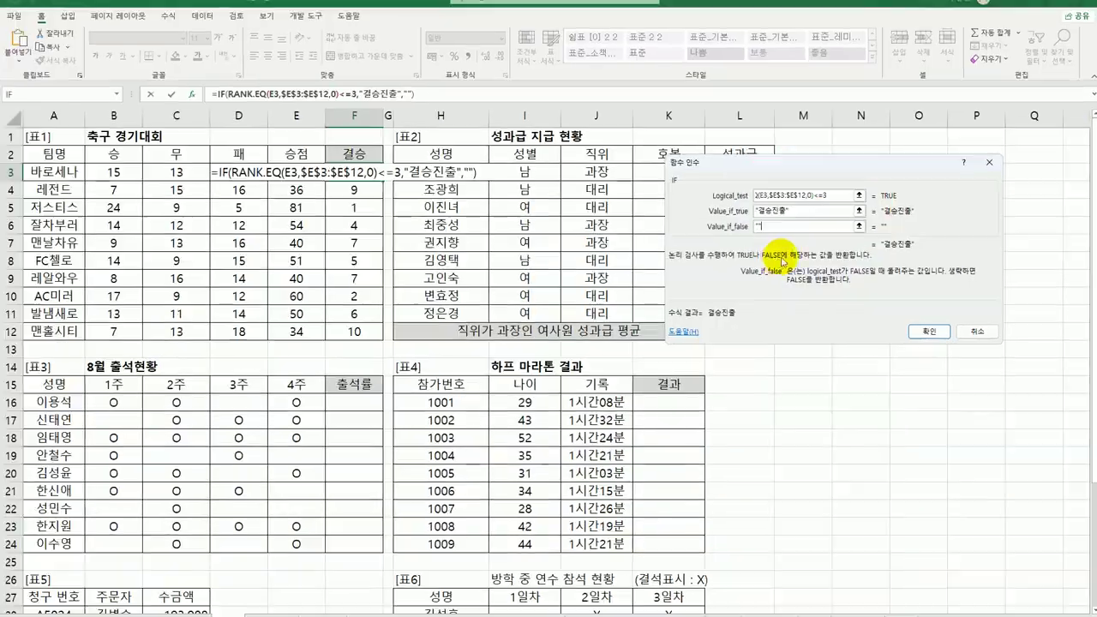
click(926, 330)
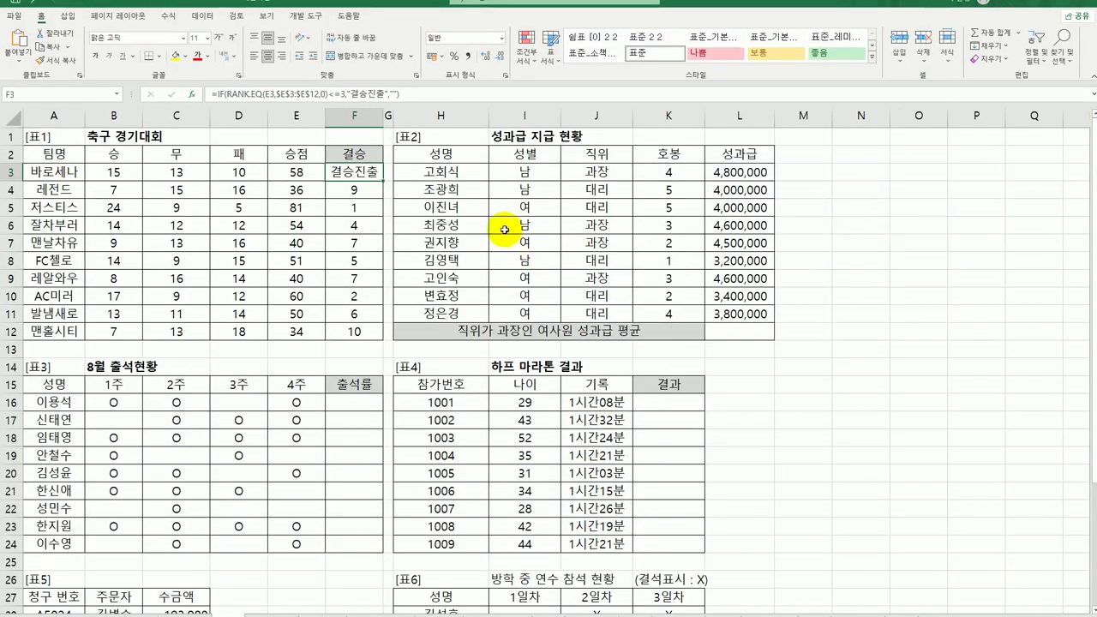
drag(384, 182, 384, 338)
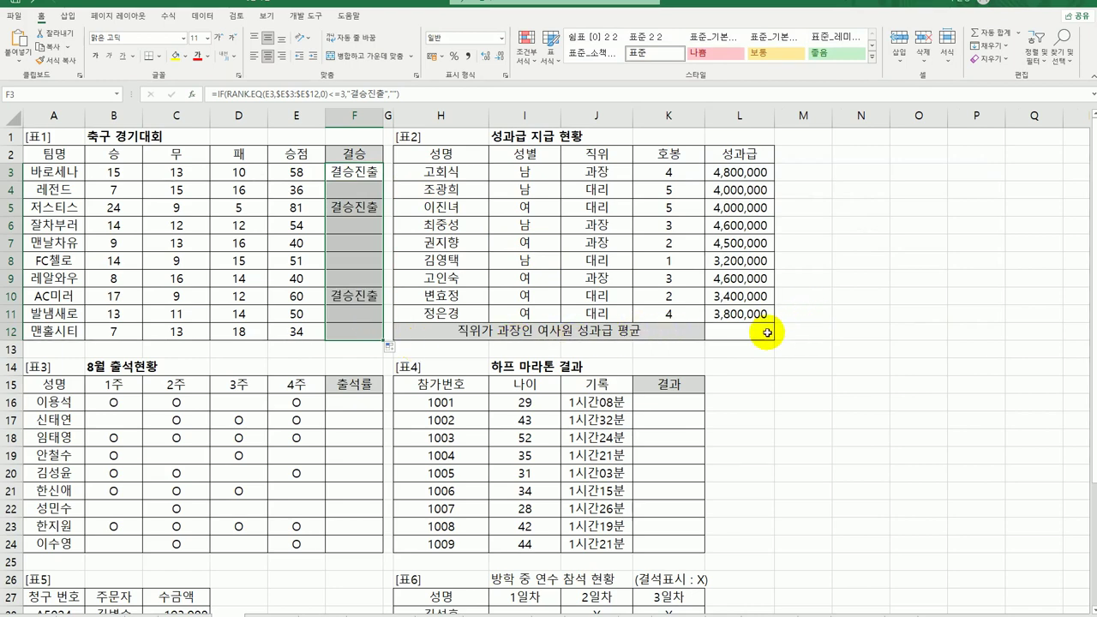
Start an AVERAGEIFS formula in L12 of 표2 and open its function arguments, clear of the table's data.
drag(524, 171, 523, 304)
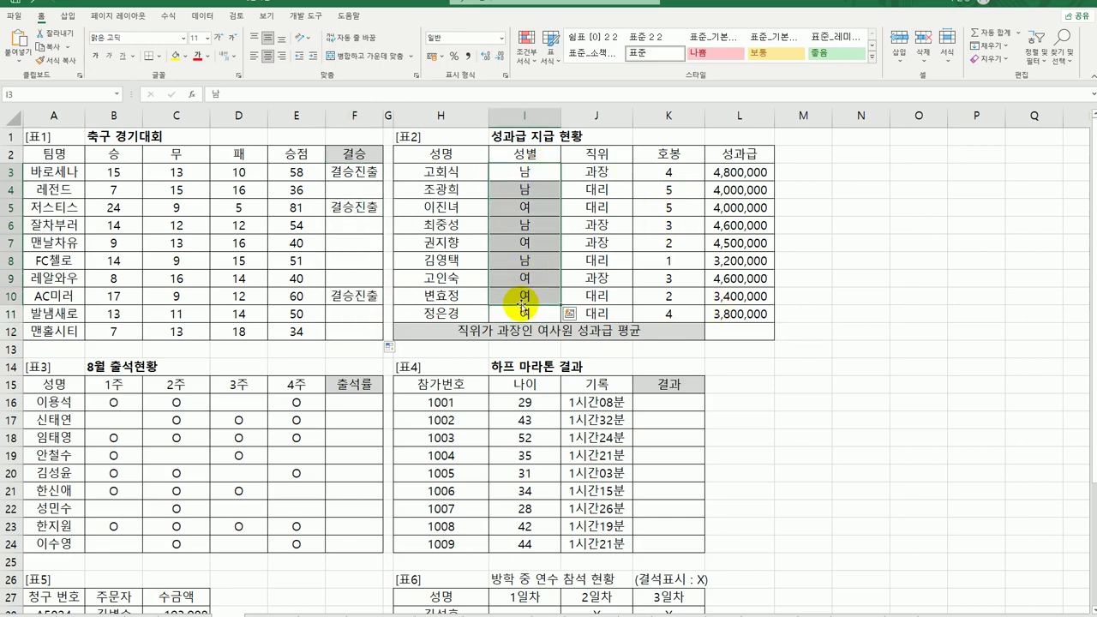
click(621, 172)
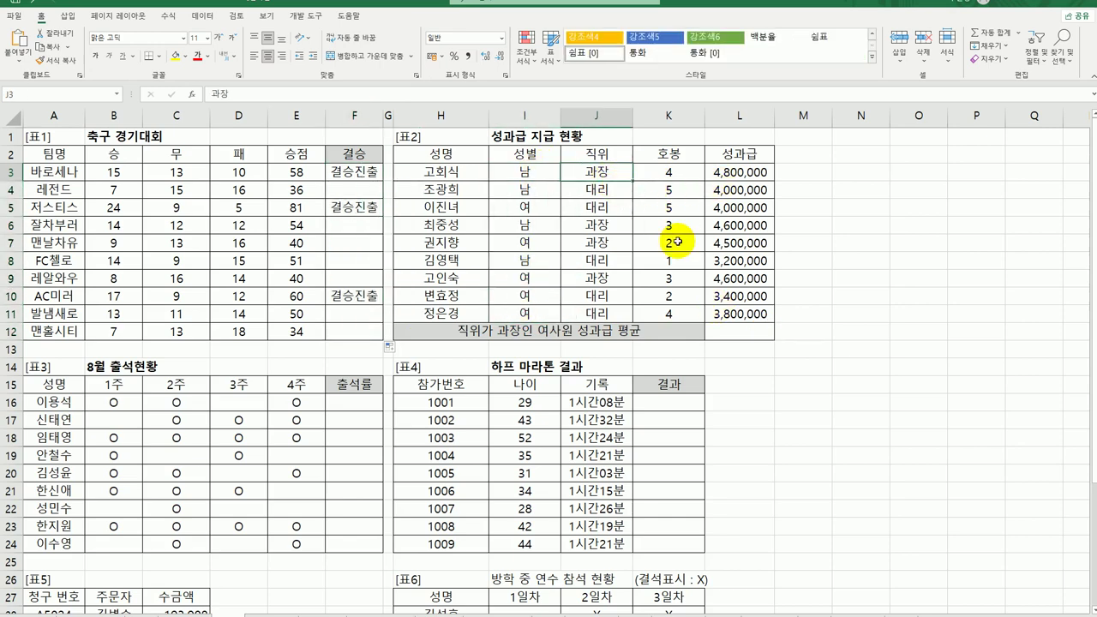
click(738, 332)
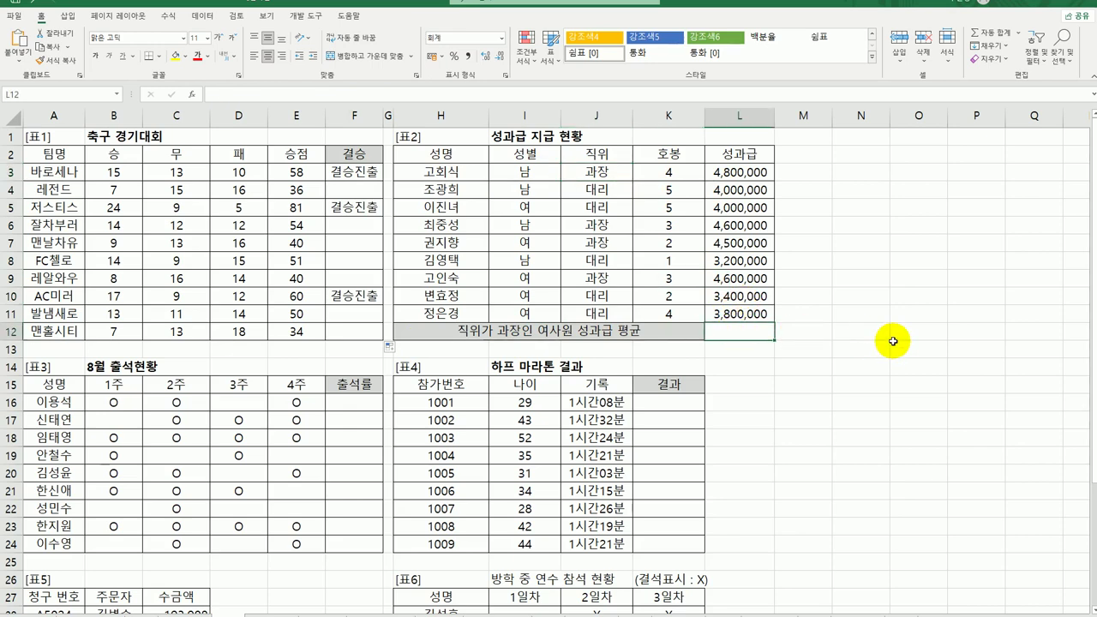
text(=a)
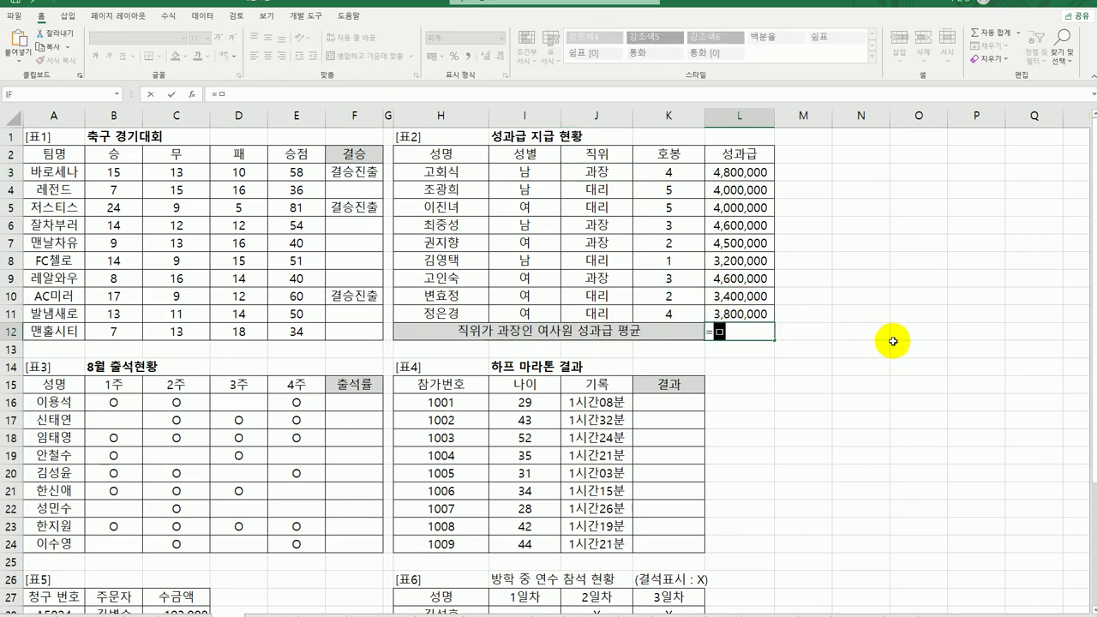
text(v)
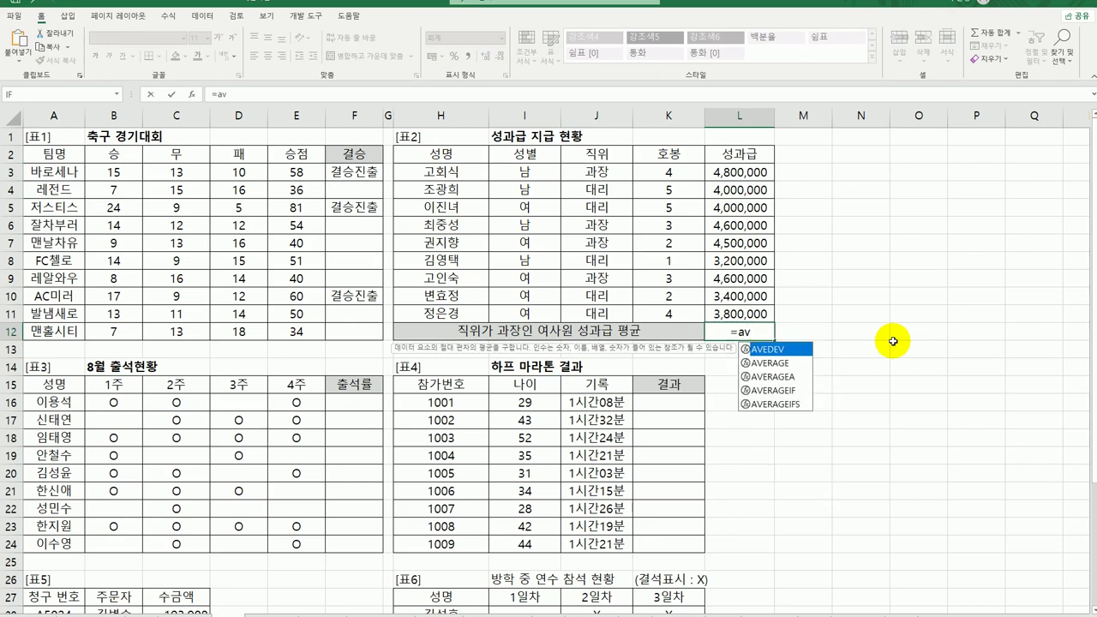
click(790, 405)
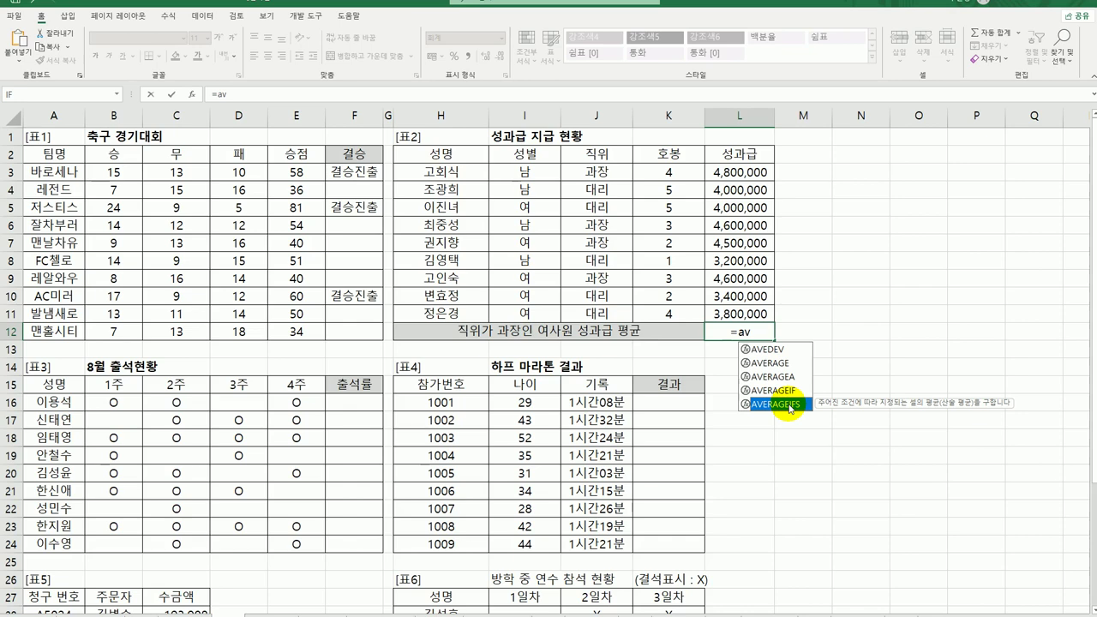
double_click(790, 406)
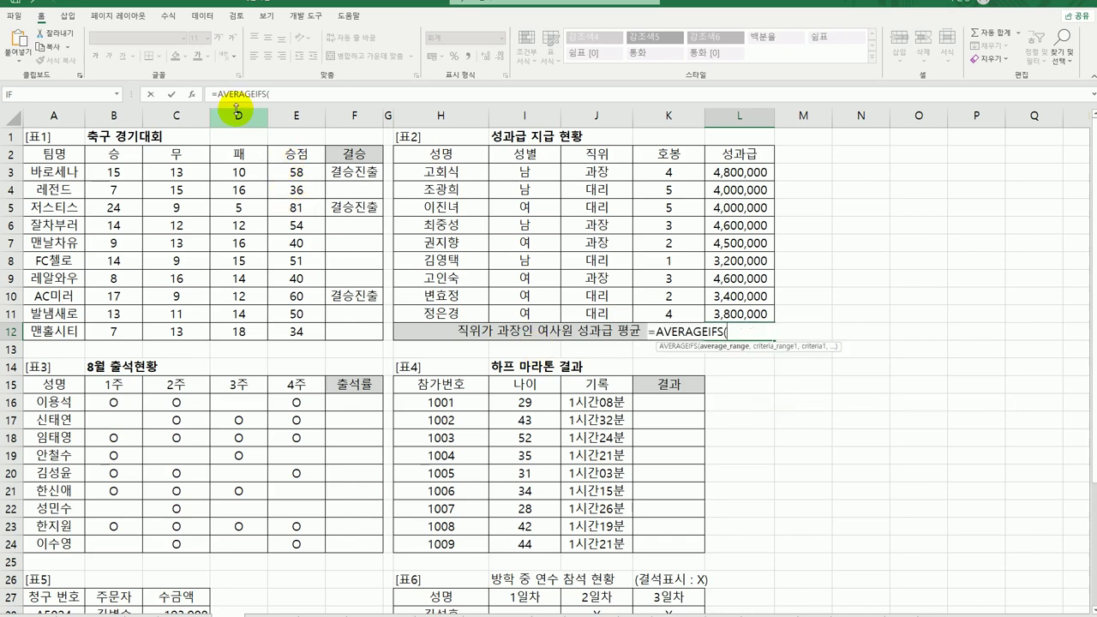
click(191, 94)
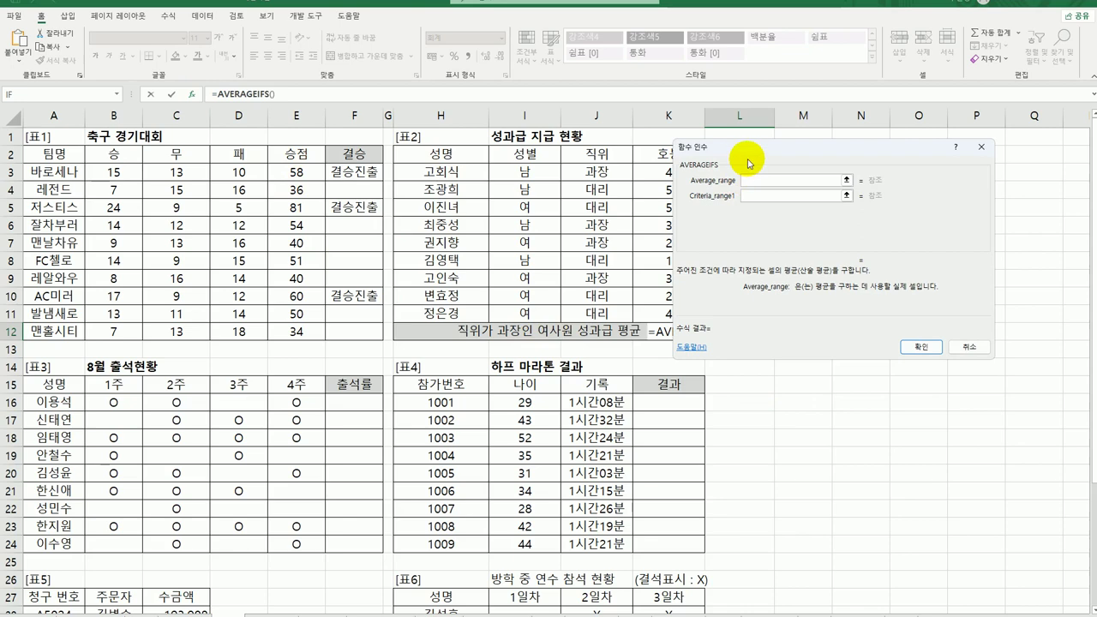
drag(746, 146, 246, 361)
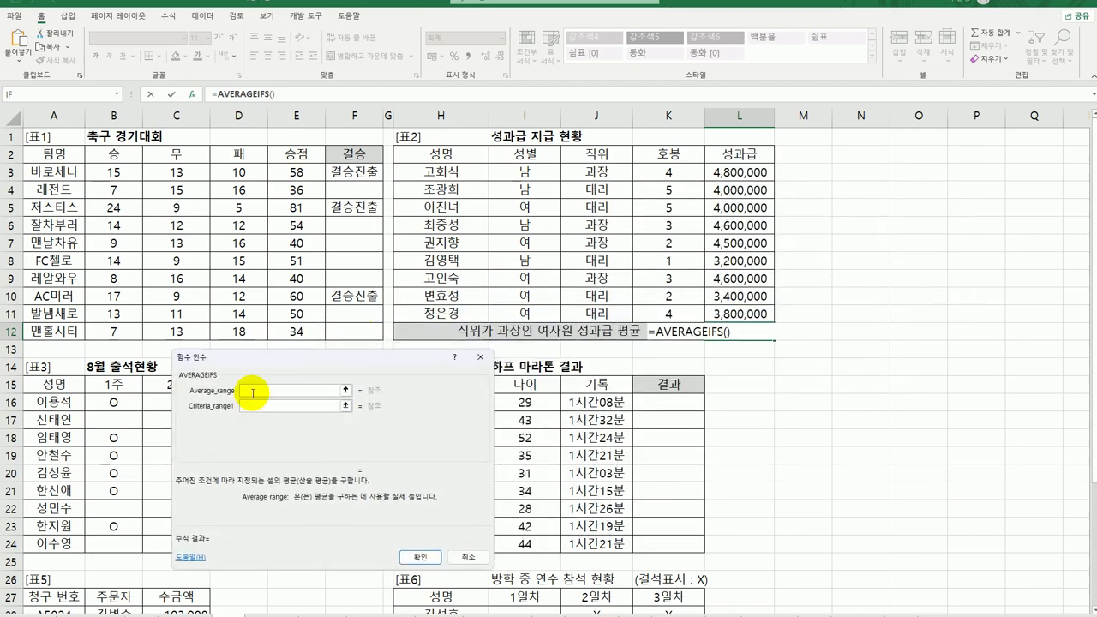
Set AVERAGEIFS's Average_range to L3:L11, Criteria_range1 to I3:I11 and Criteria1 to "여".
drag(753, 172, 752, 319)
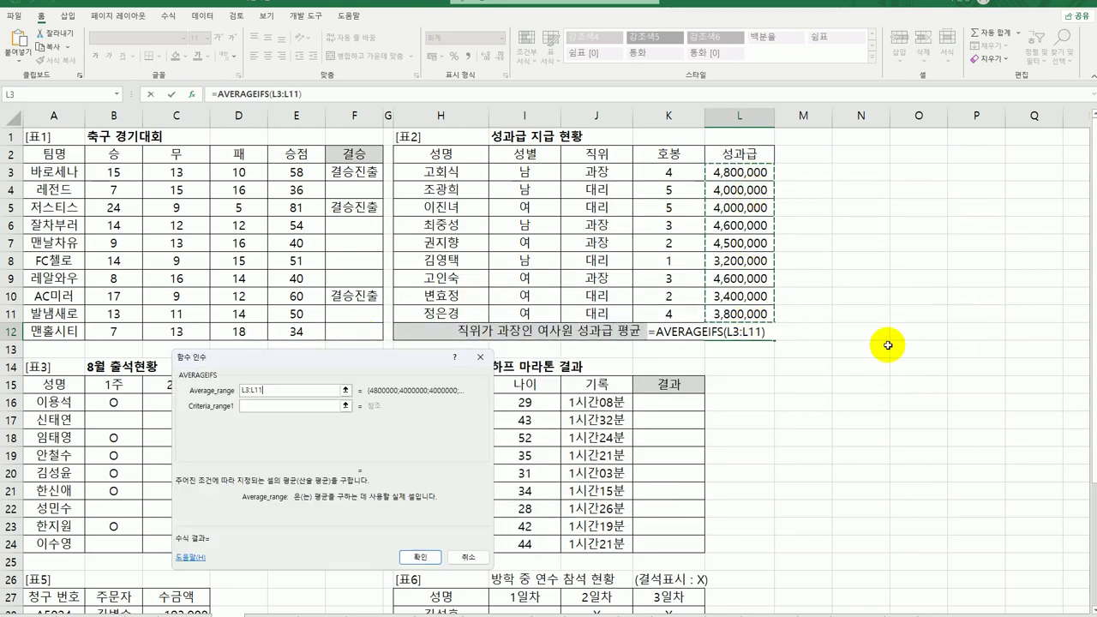
click(291, 406)
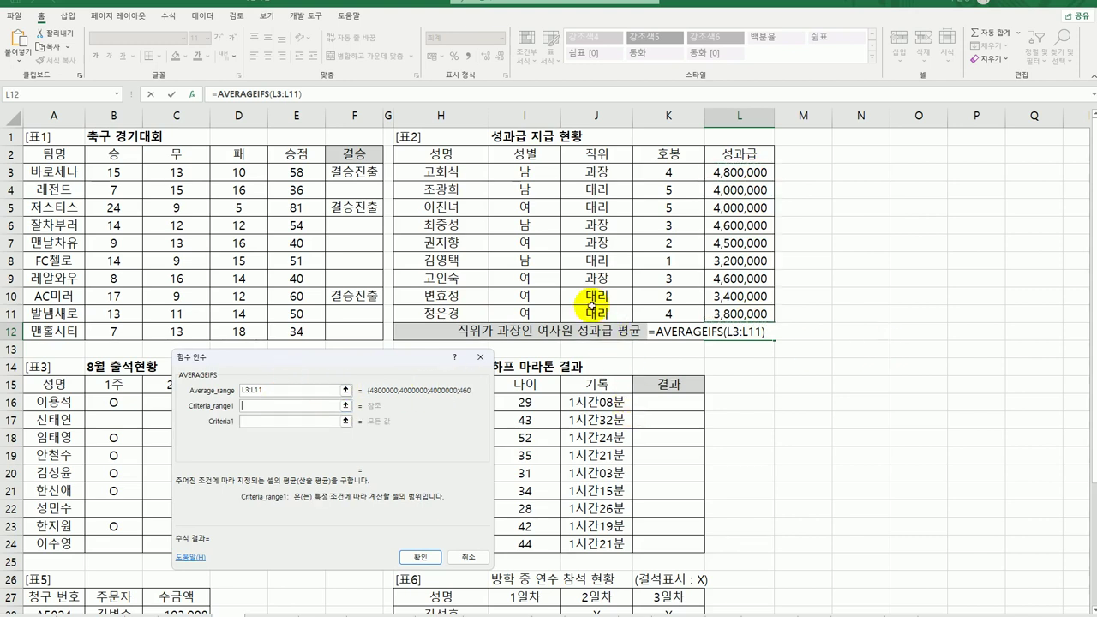
drag(516, 174, 525, 313)
click(306, 421)
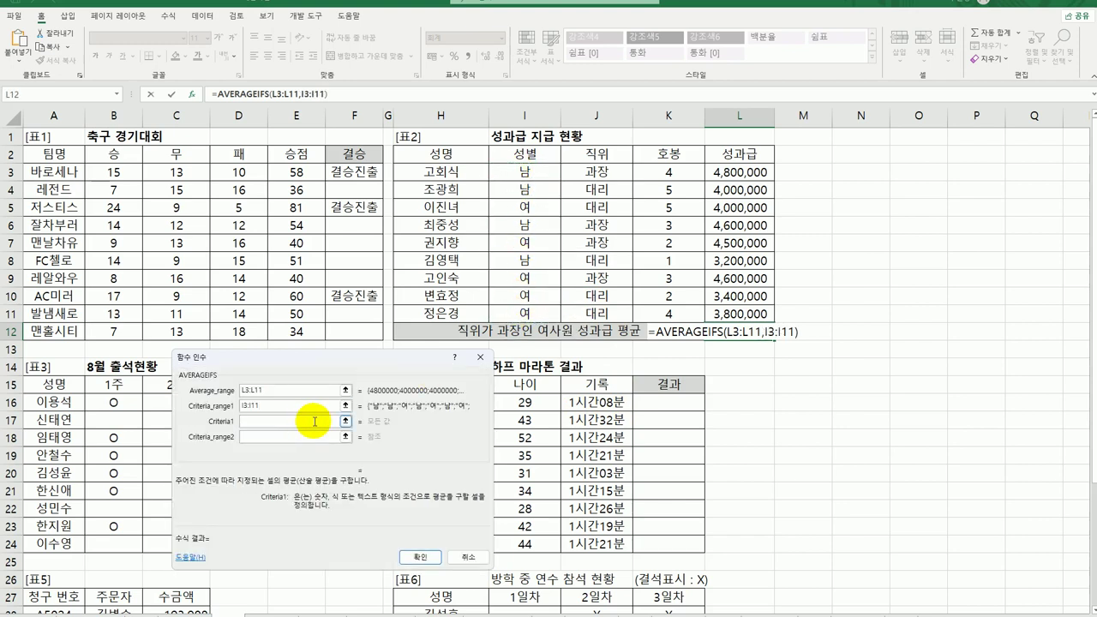
text(ㅇㅕ)
key(Tab)
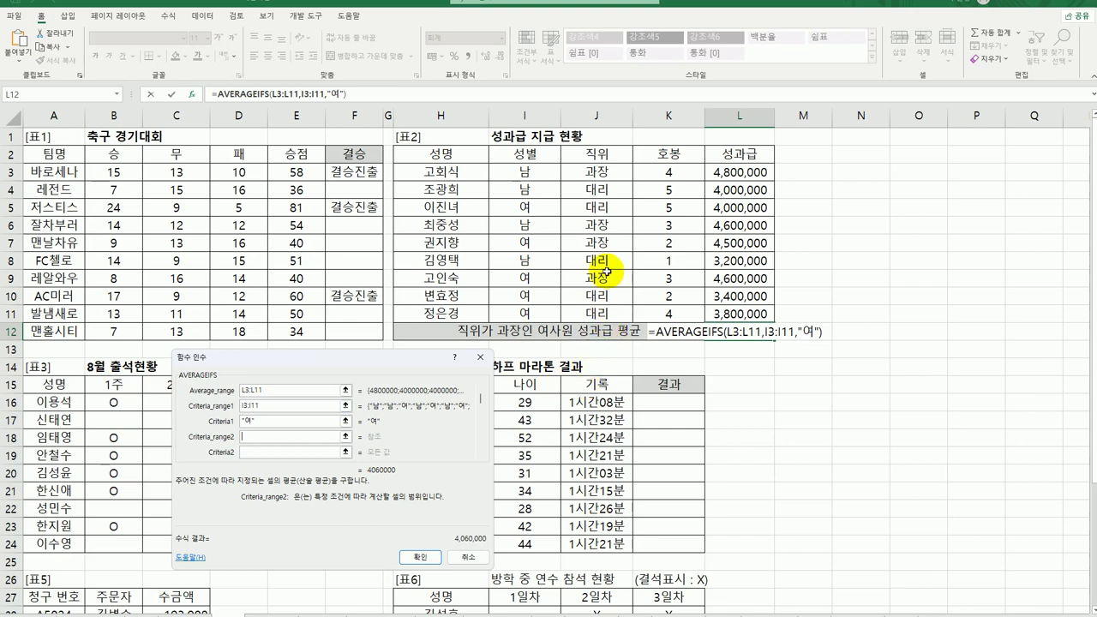
Add J3:J11 as Criteria_range2 with "과장" as Criteria2 and confirm the AVERAGEIFS formula.
drag(595, 175, 598, 315)
click(274, 450)
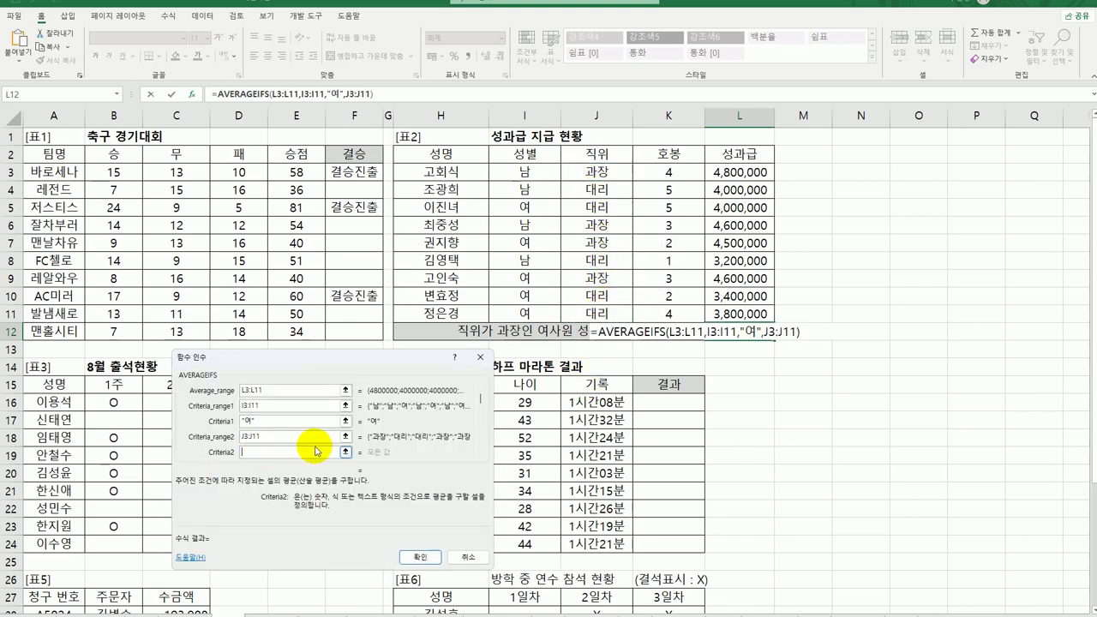
text(과장)
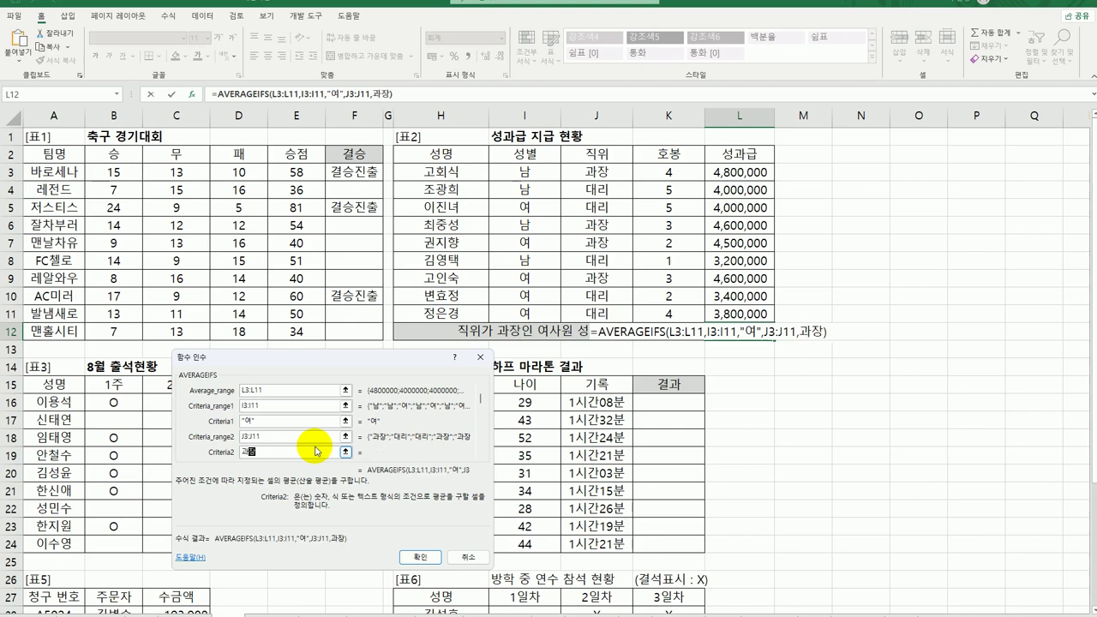
click(421, 558)
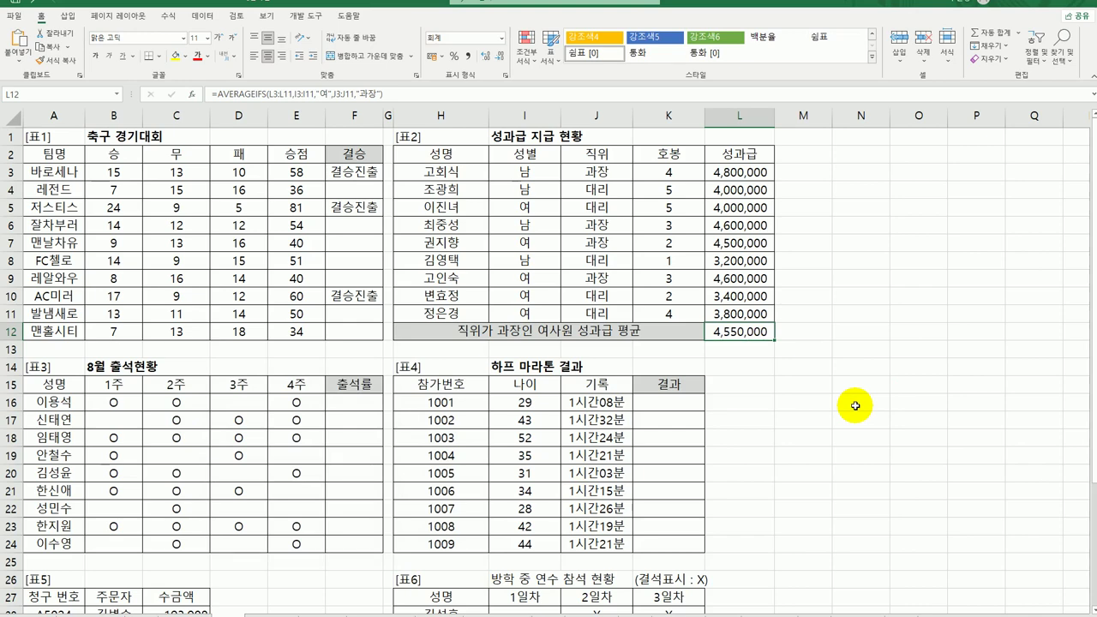
Wrap the AVERAGEIFS formula in L12 in a ROUND function and open the ROUND arguments.
double_click(737, 333)
click(597, 332)
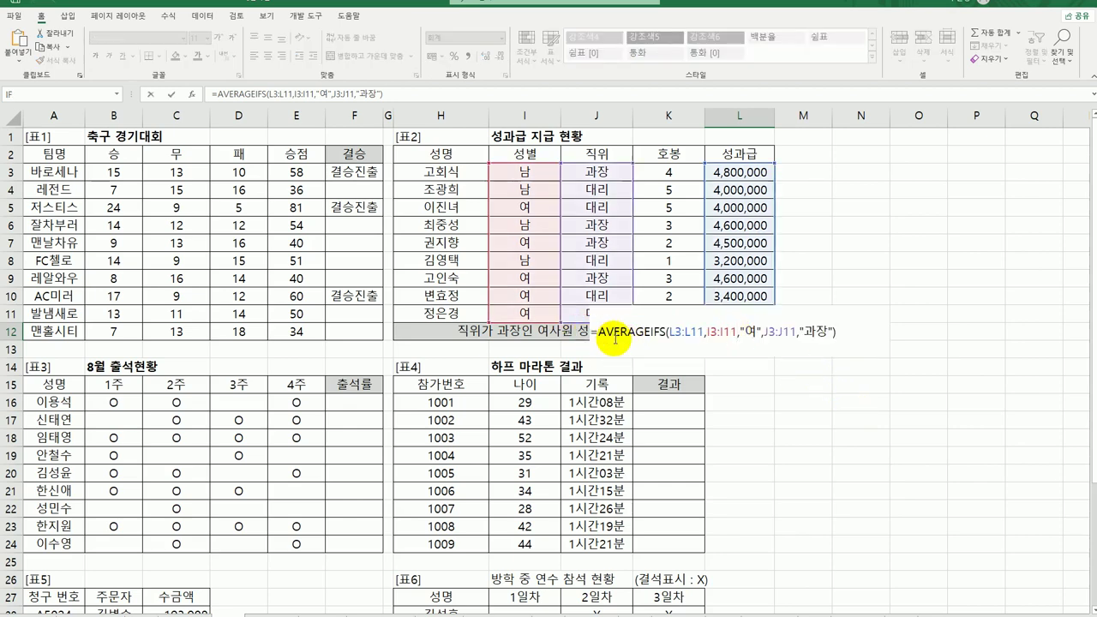
text(ㄱ)
key(BackSpace)
key(Hangul)
text(roun)
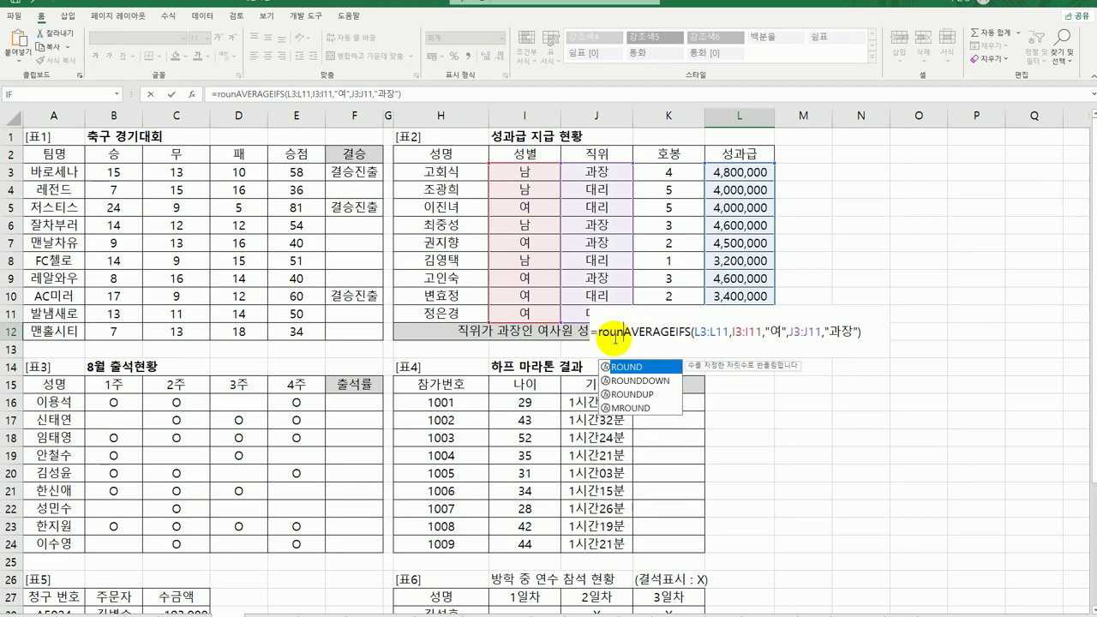
key(Tab)
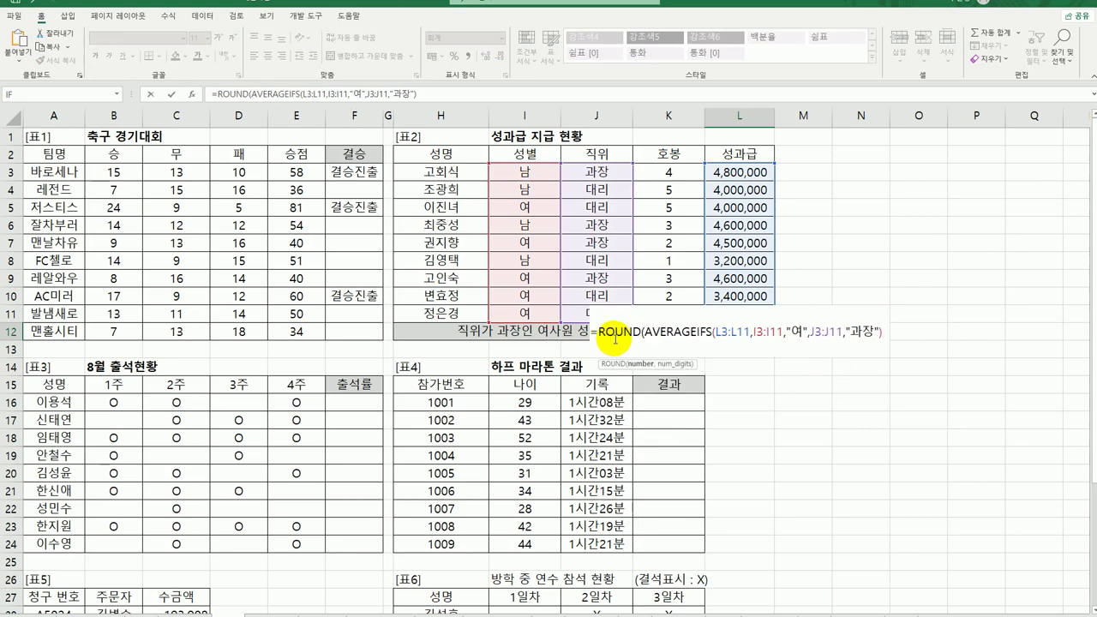
click(193, 97)
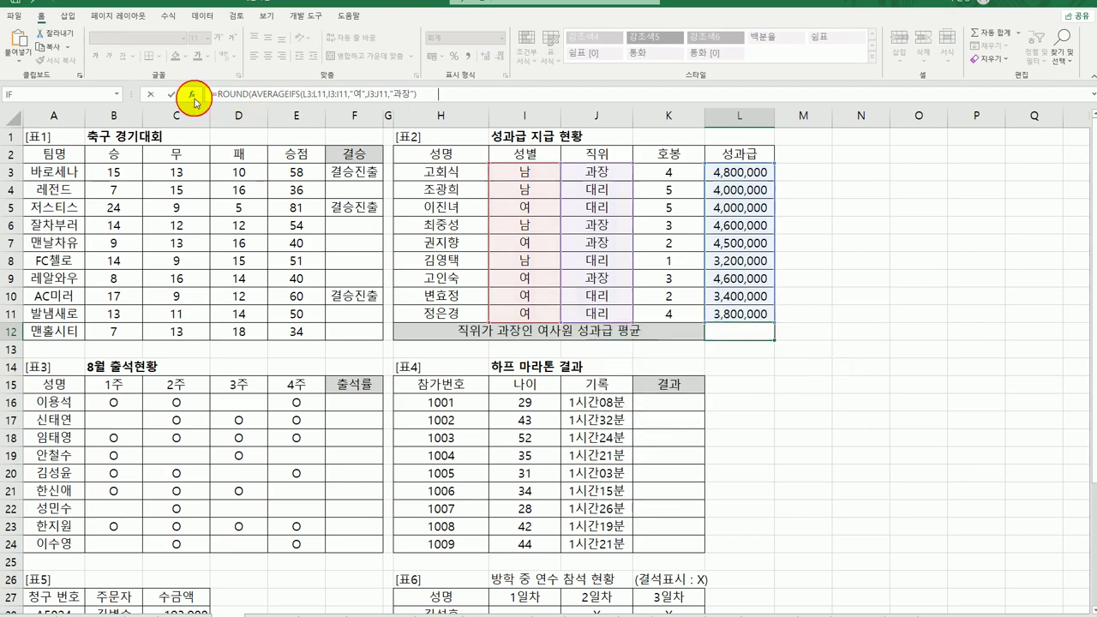
Set ROUND's Num_digits to -4 and confirm the formula in L12.
click(269, 428)
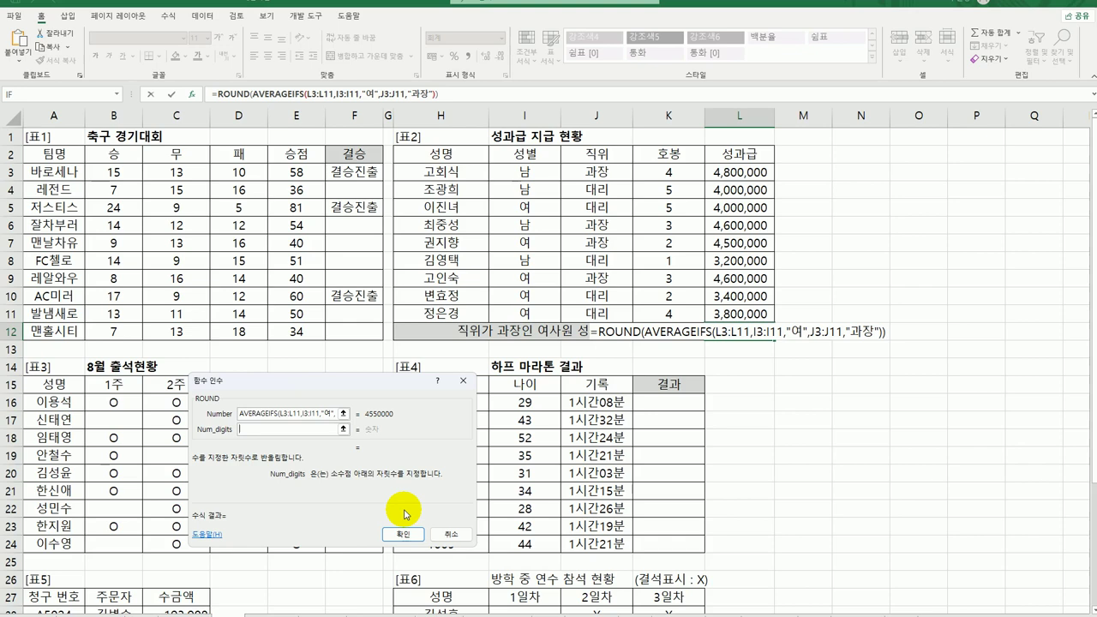
text(-1)
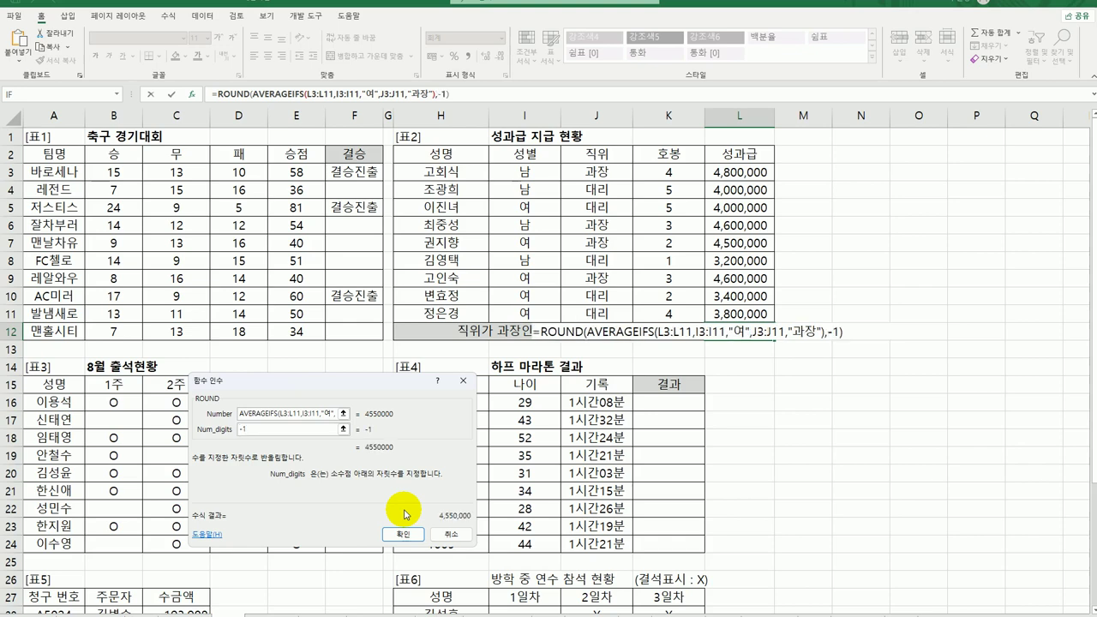
key(BackSpace)
text(2)
key(BackSpace)
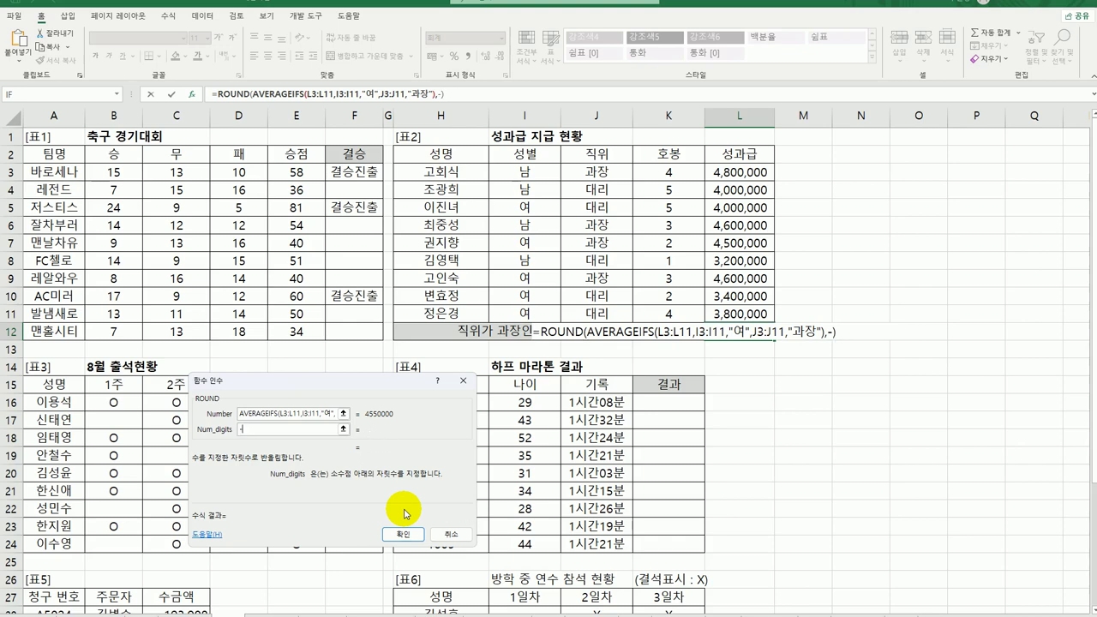
text(4)
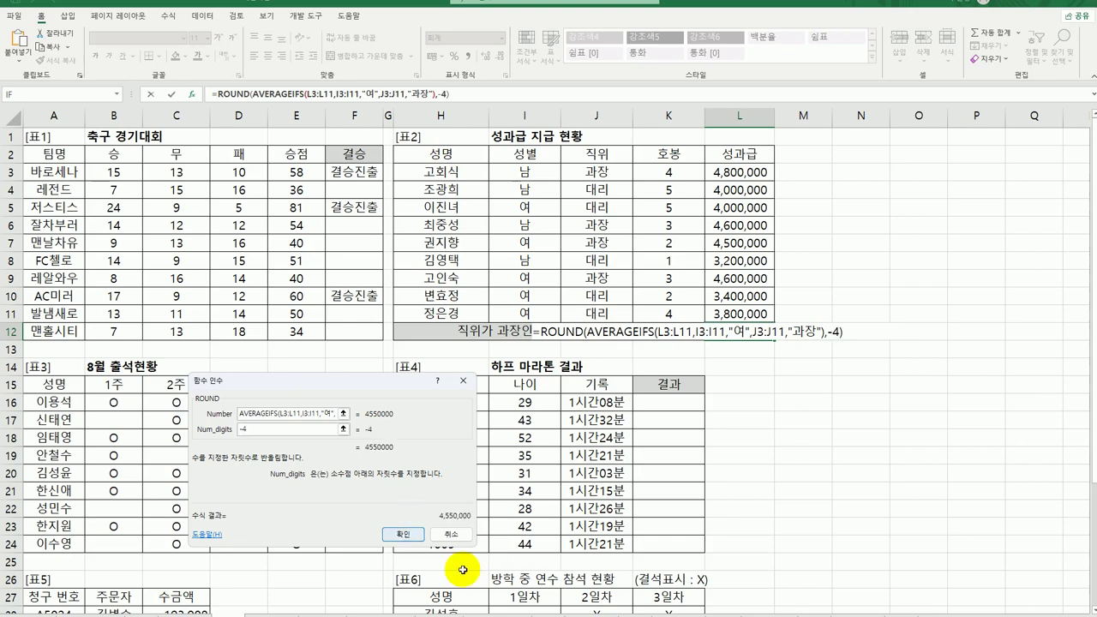
click(413, 534)
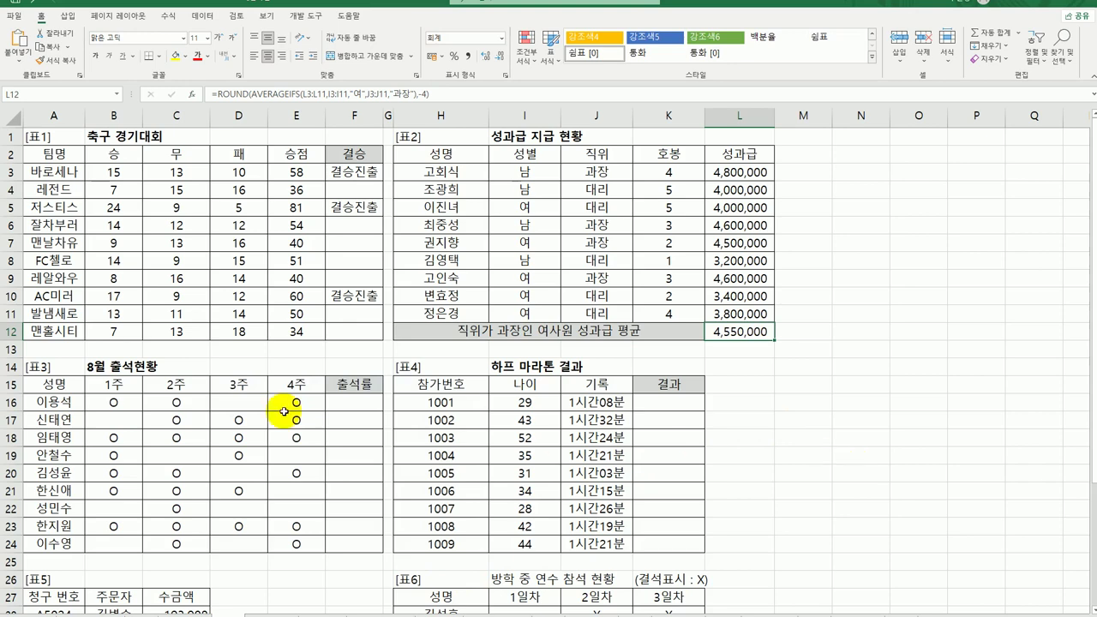
Count the attendance marks in 표3 with =COUNTA(B16:E16) in F16 and fill the formula down to F24.
click(350, 403)
scroll(523, 509, down, 3)
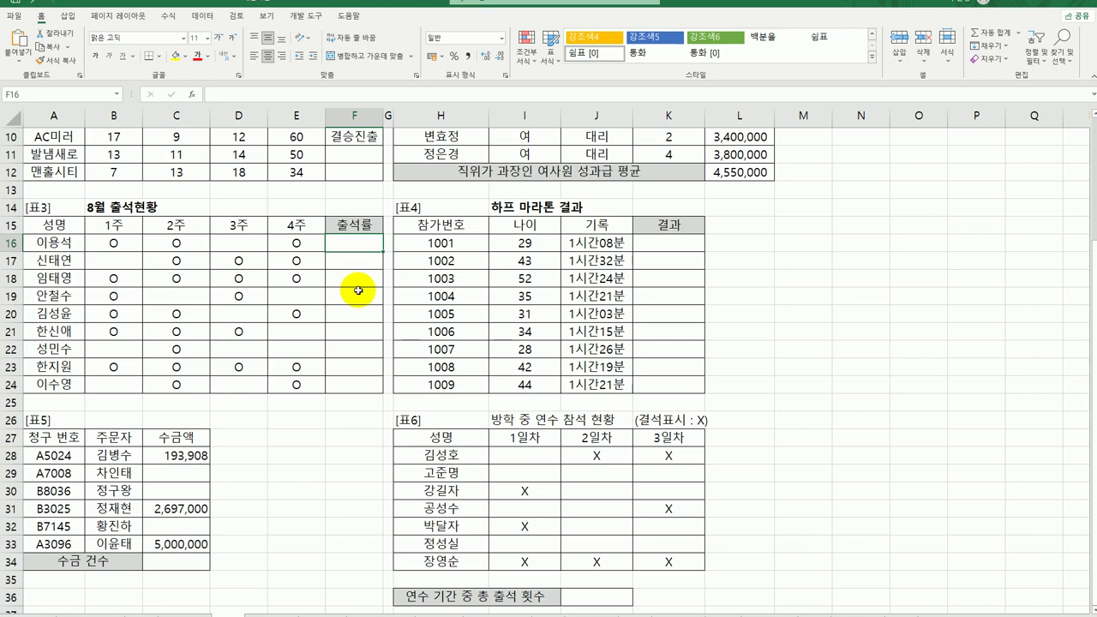
click(101, 244)
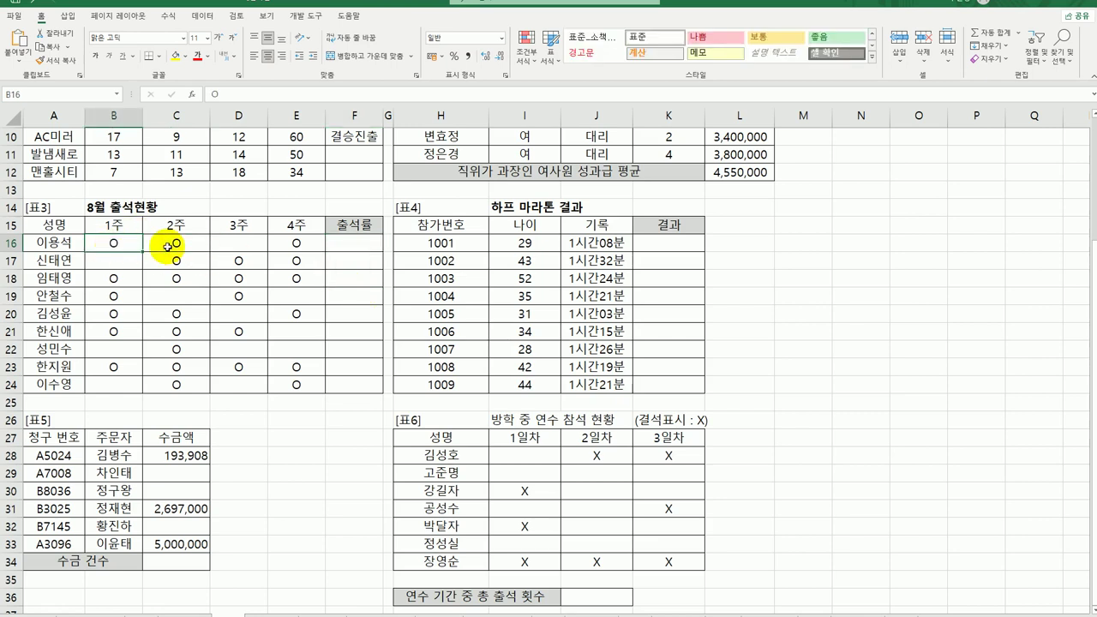
click(168, 244)
click(352, 244)
text(=)
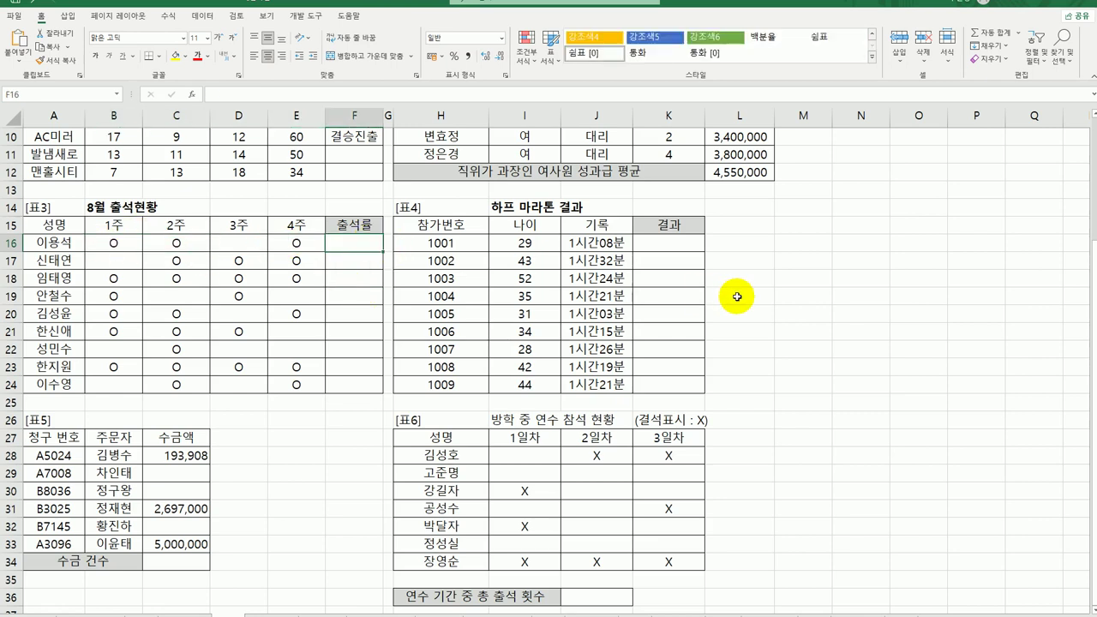
text(coun)
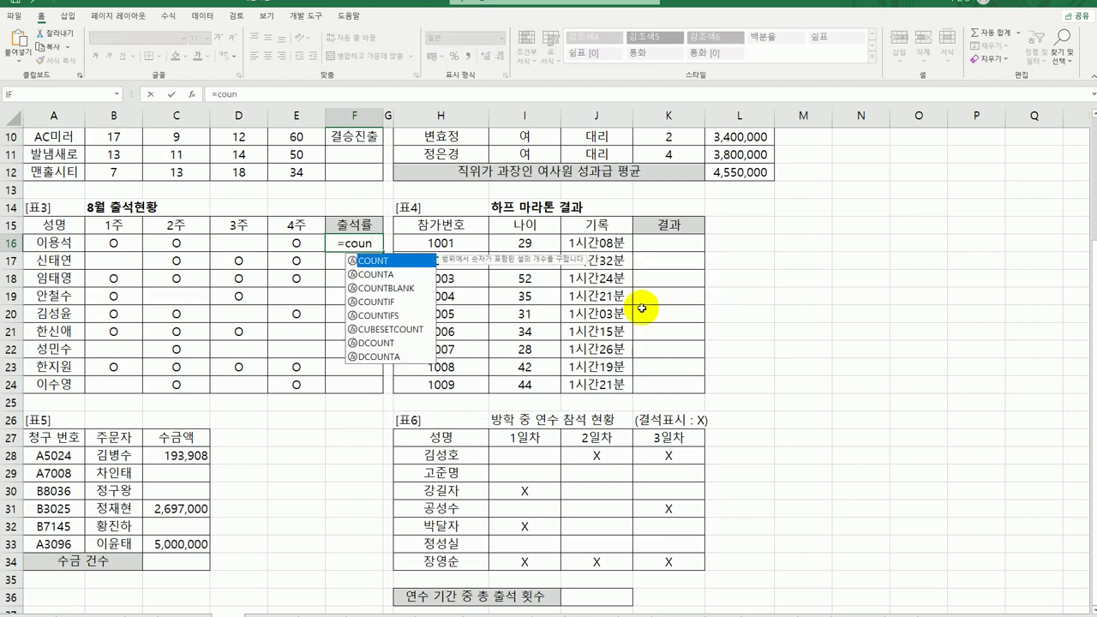
double_click(422, 275)
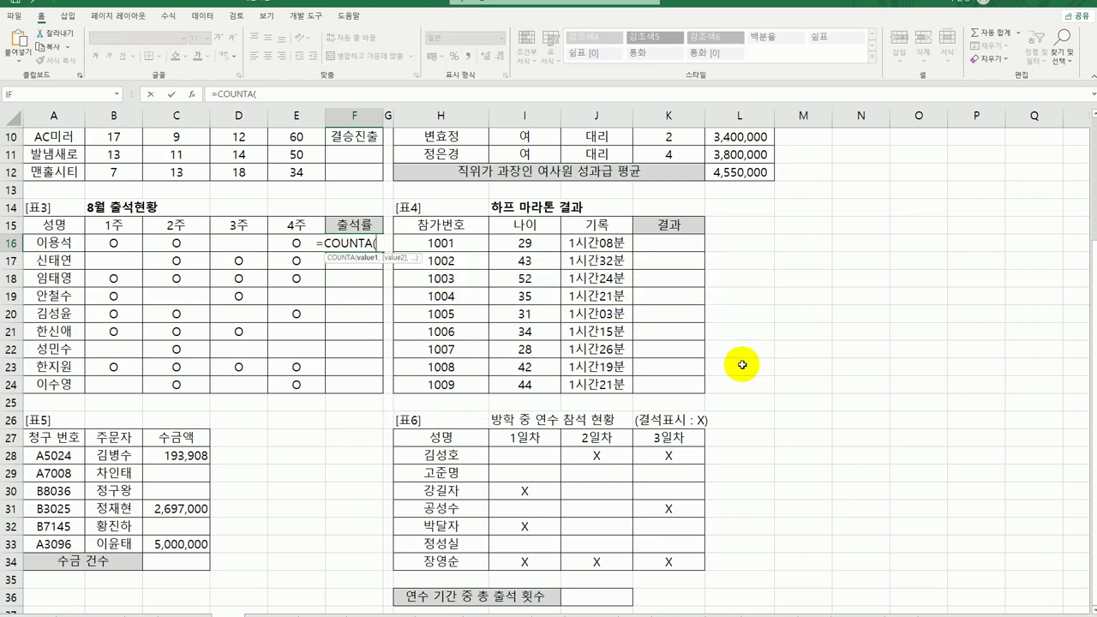
click(124, 243)
drag(124, 243, 300, 242)
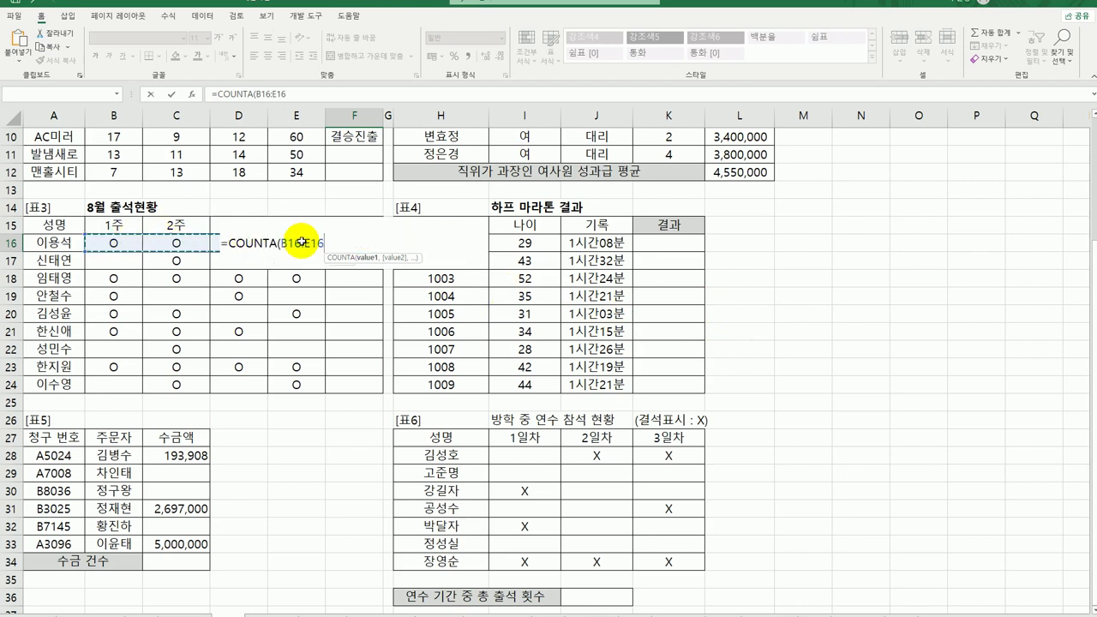
text())
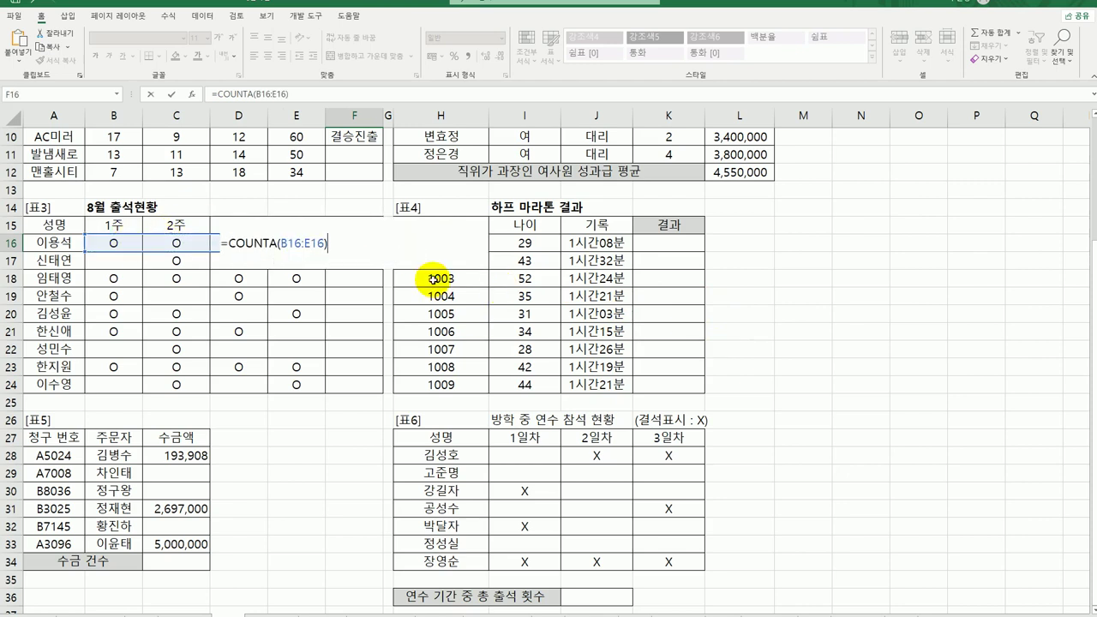
key(Return)
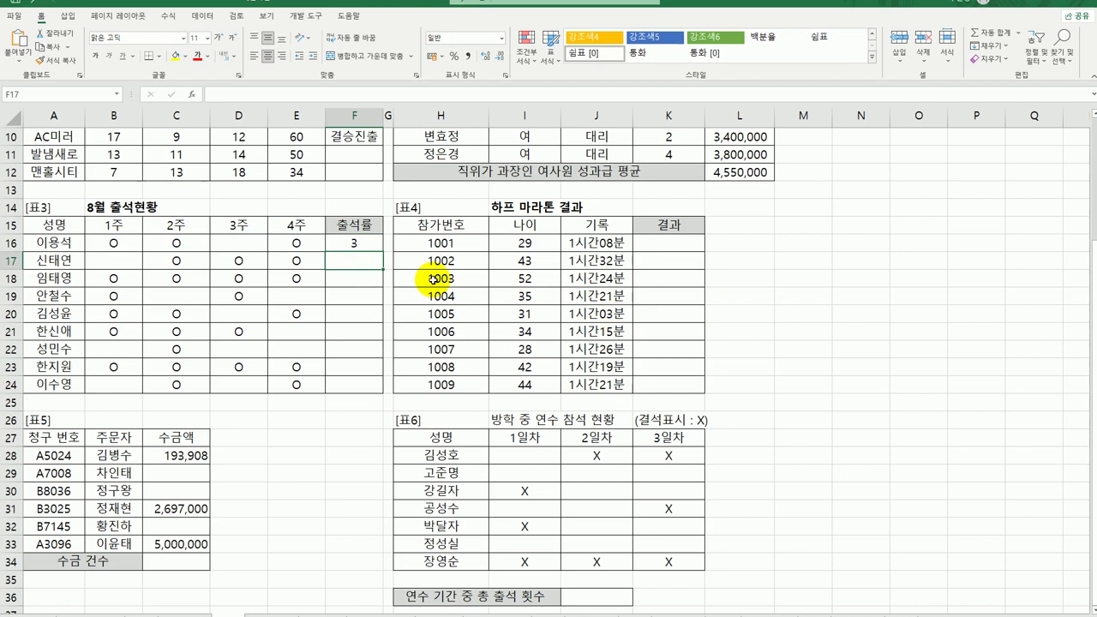
click(369, 245)
drag(383, 253, 371, 392)
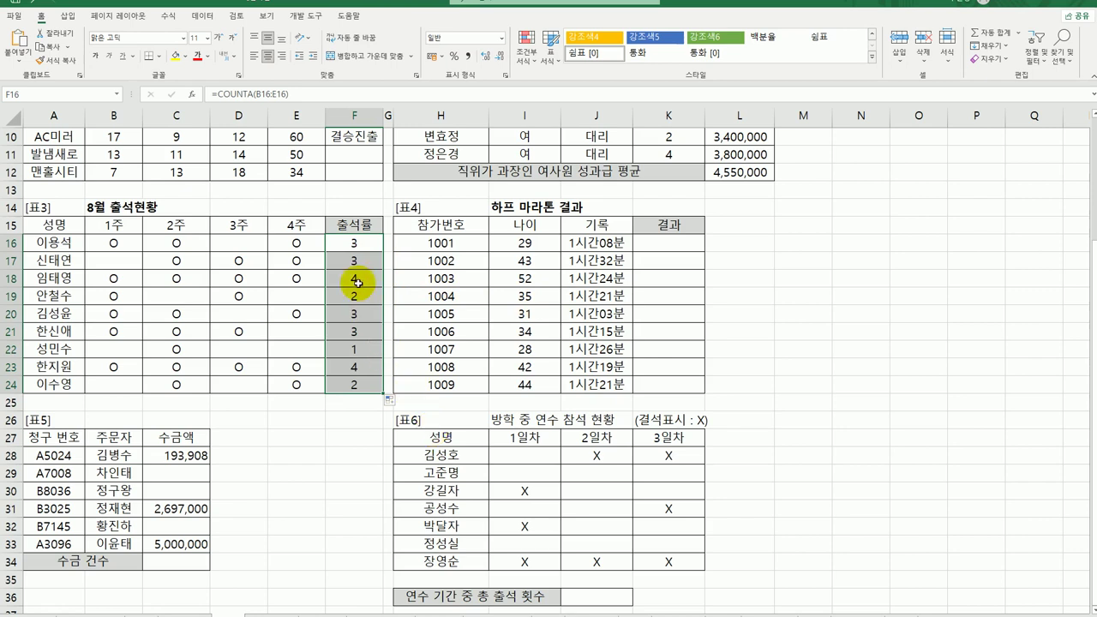
Wrap the COUNTA formula in F16 in a CHOOSE function and open the CHOOSE arguments.
double_click(344, 246)
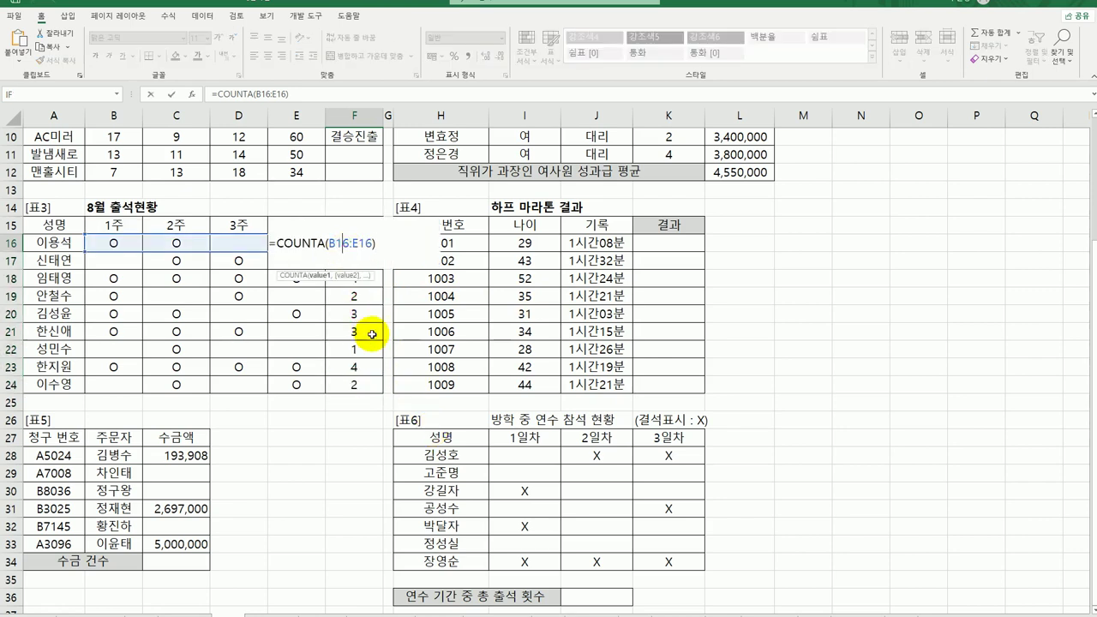
click(276, 246)
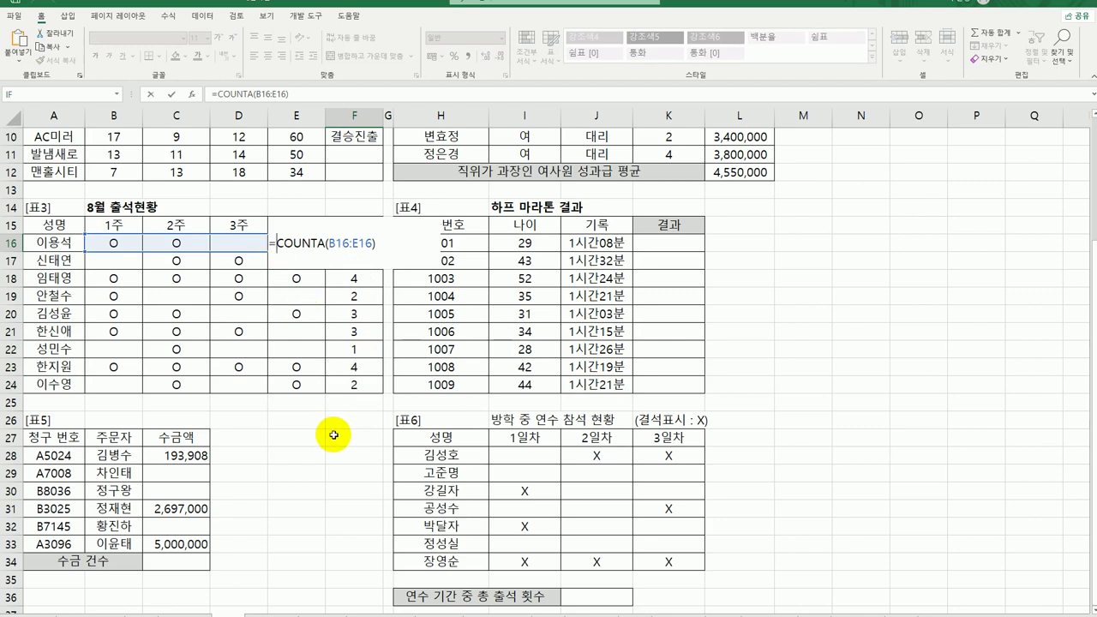
text(choo)
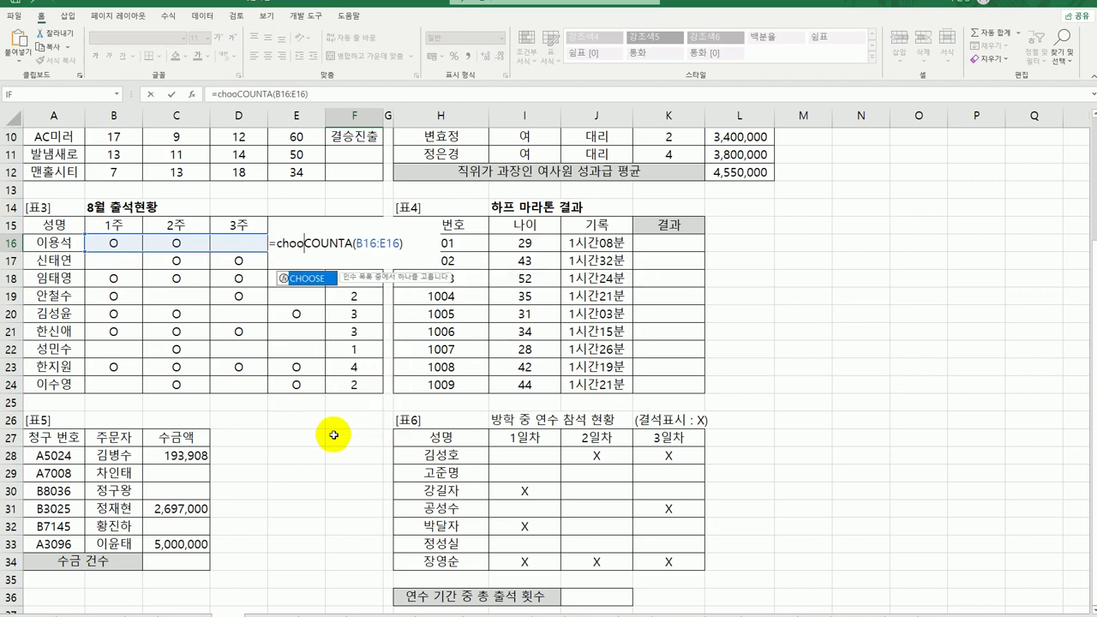
double_click(310, 279)
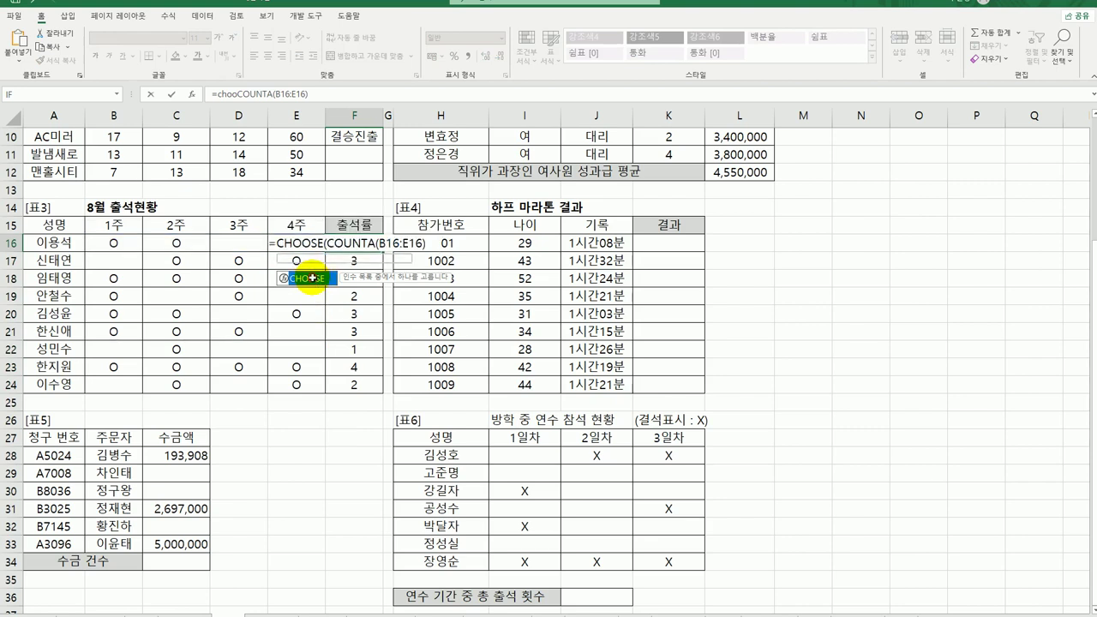
click(192, 98)
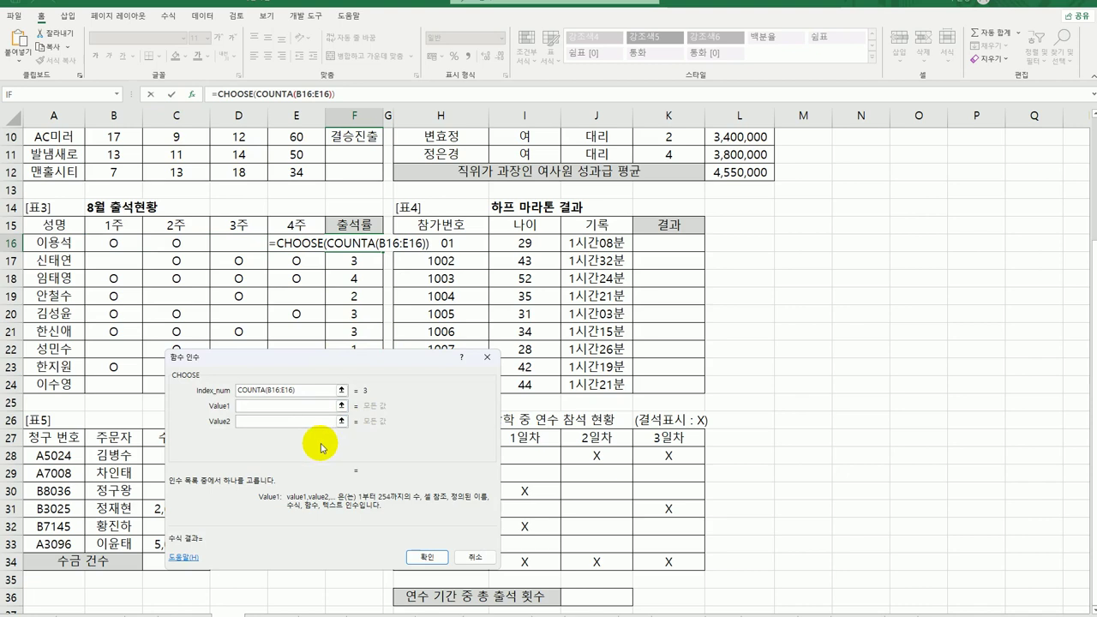
Set CHOOSE's Value1 to "25%" and Value2 to "50%", both as quoted text.
key(Tab)
text(25%)
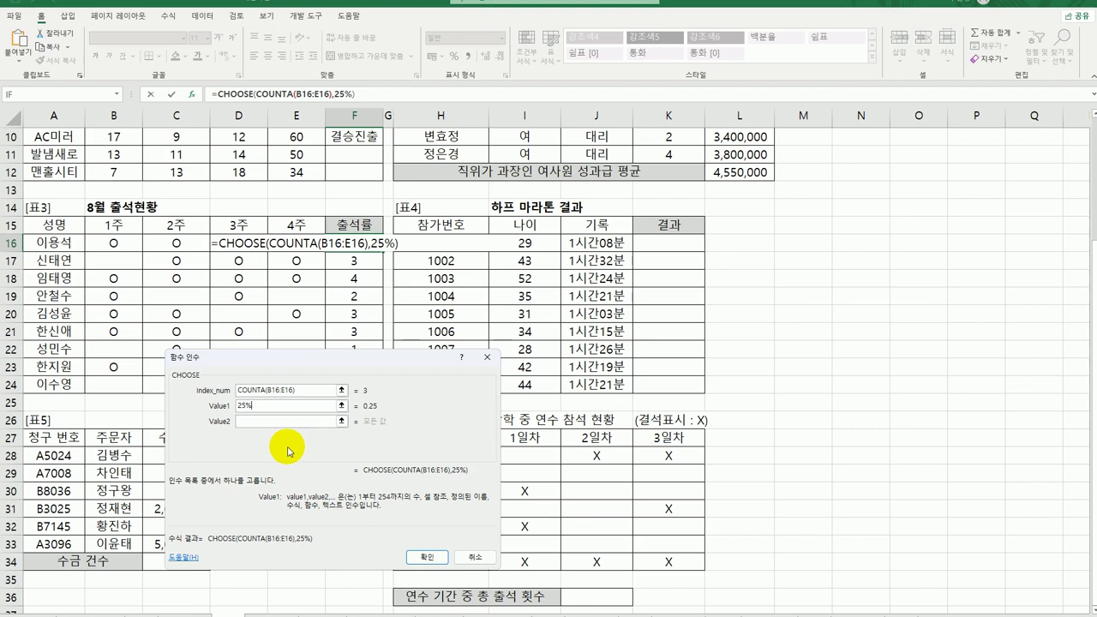
click(240, 405)
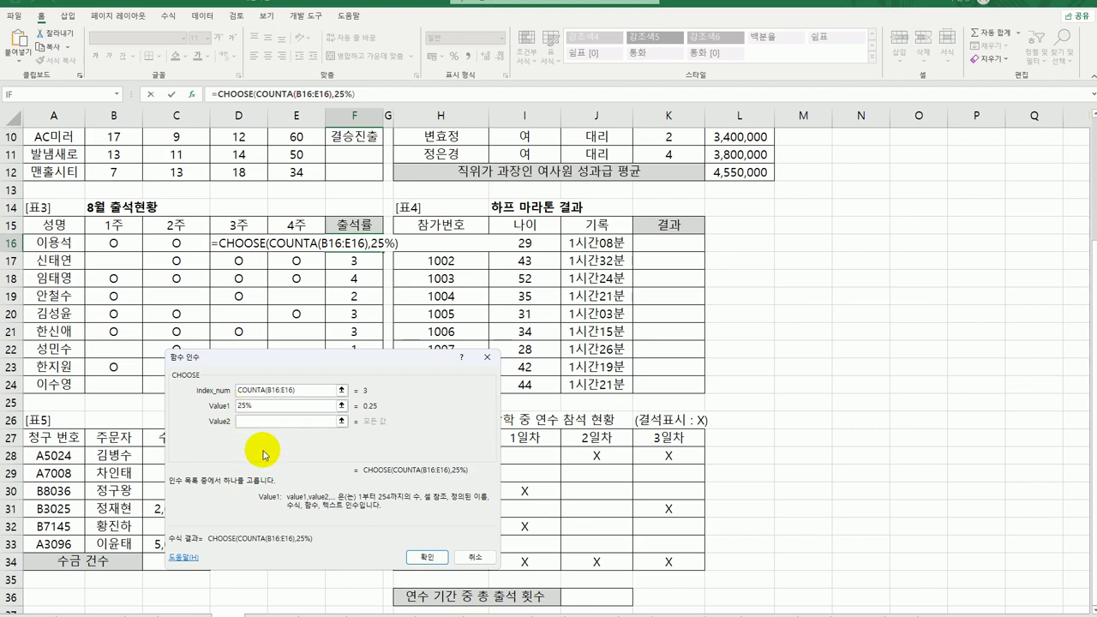
text(")
click(260, 406)
text(")
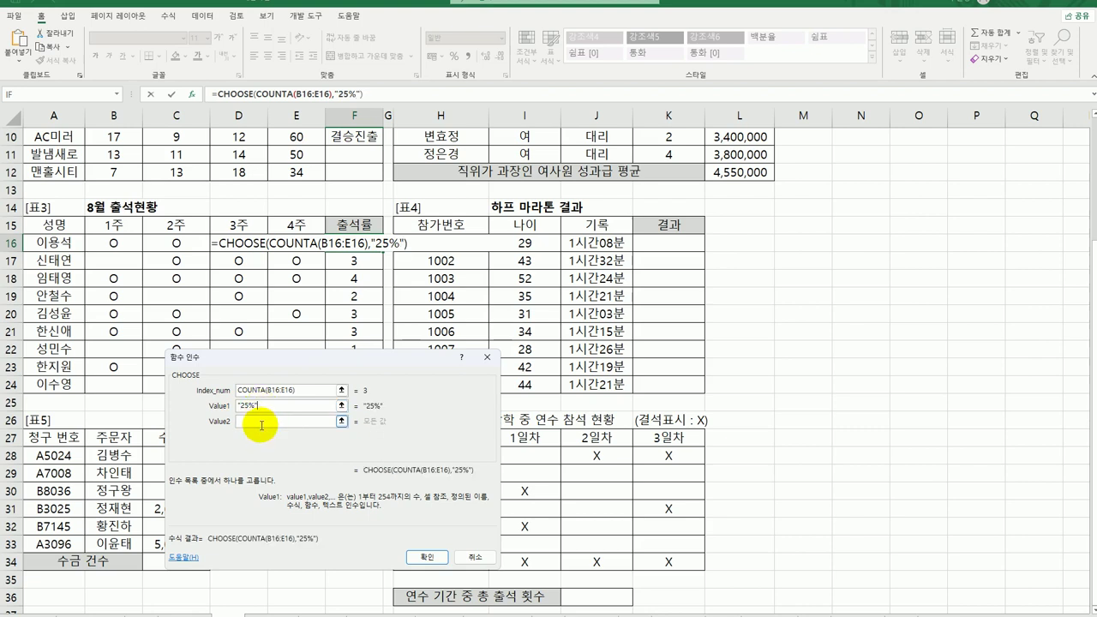
click(263, 422)
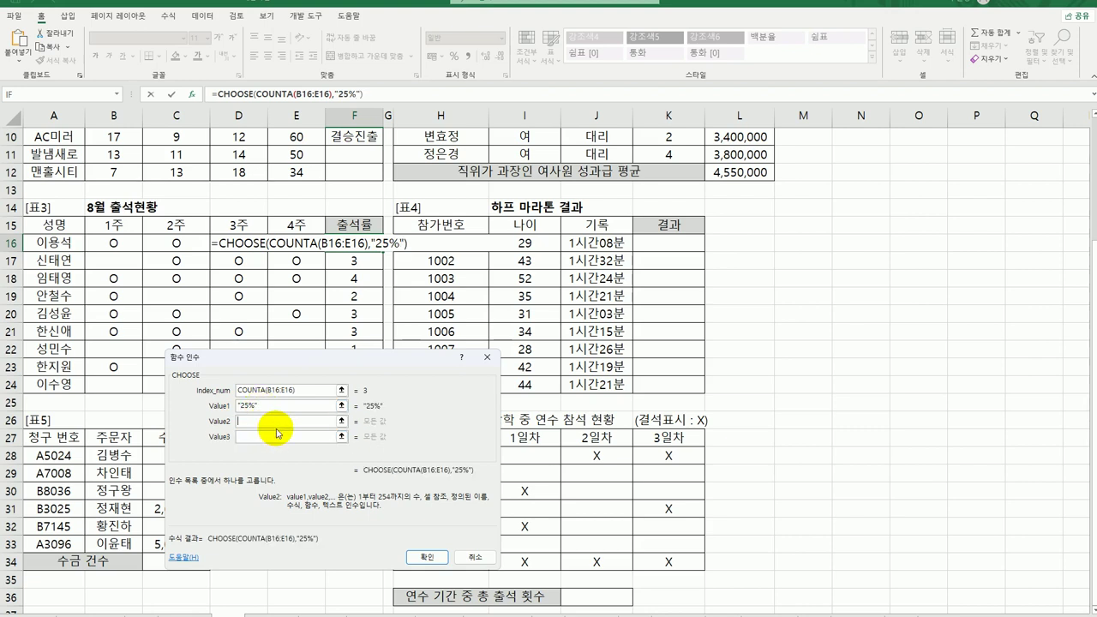
text("50%)
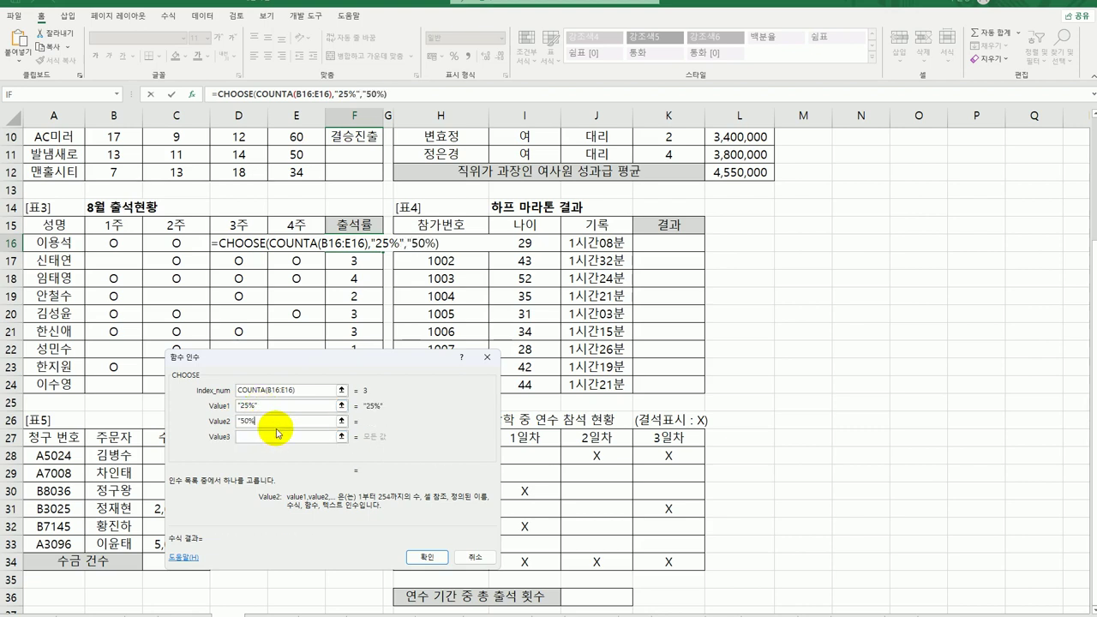
text(")
Complete CHOOSE with "75%" as Value3 and "100%" as Value4, and fill the F16 formula down to F24.
click(277, 435)
text(75)
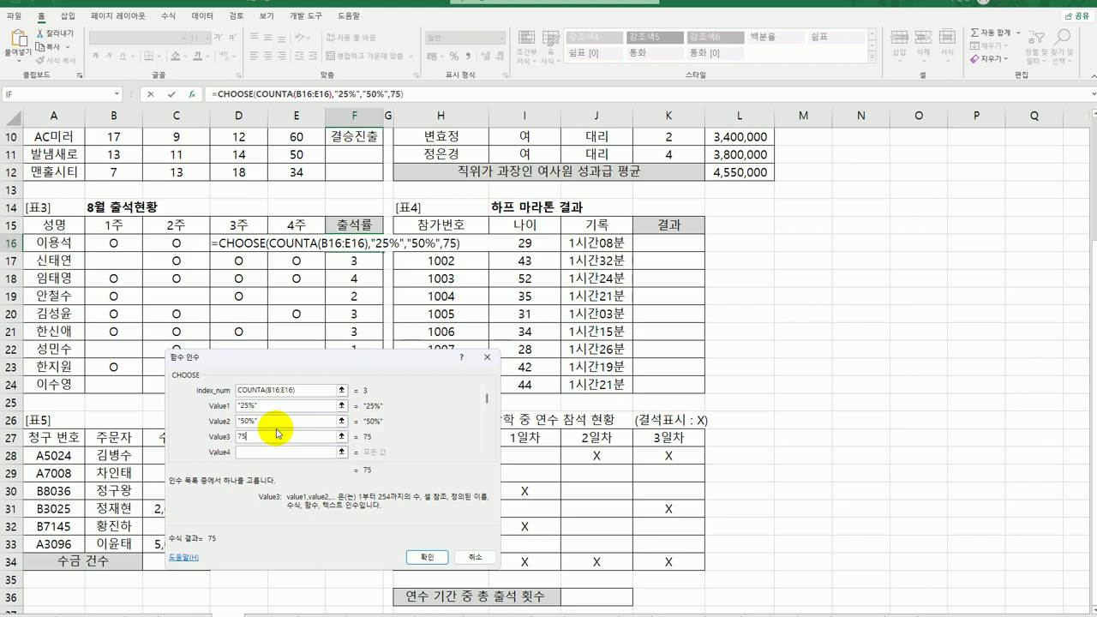
key(BackSpace)
key(BackSpace)
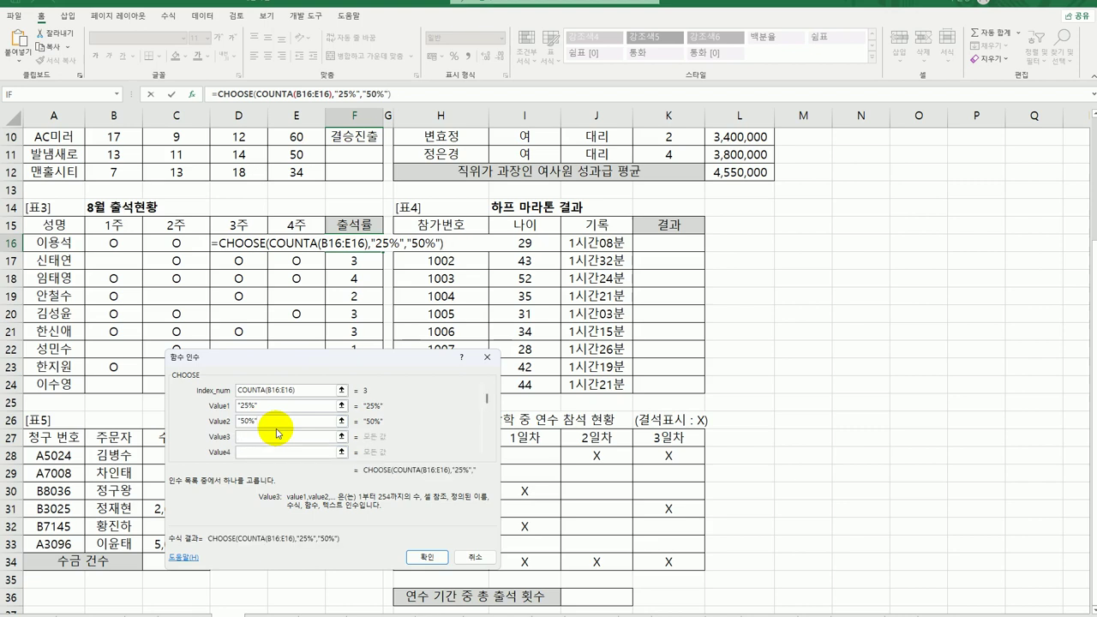
text("75%)
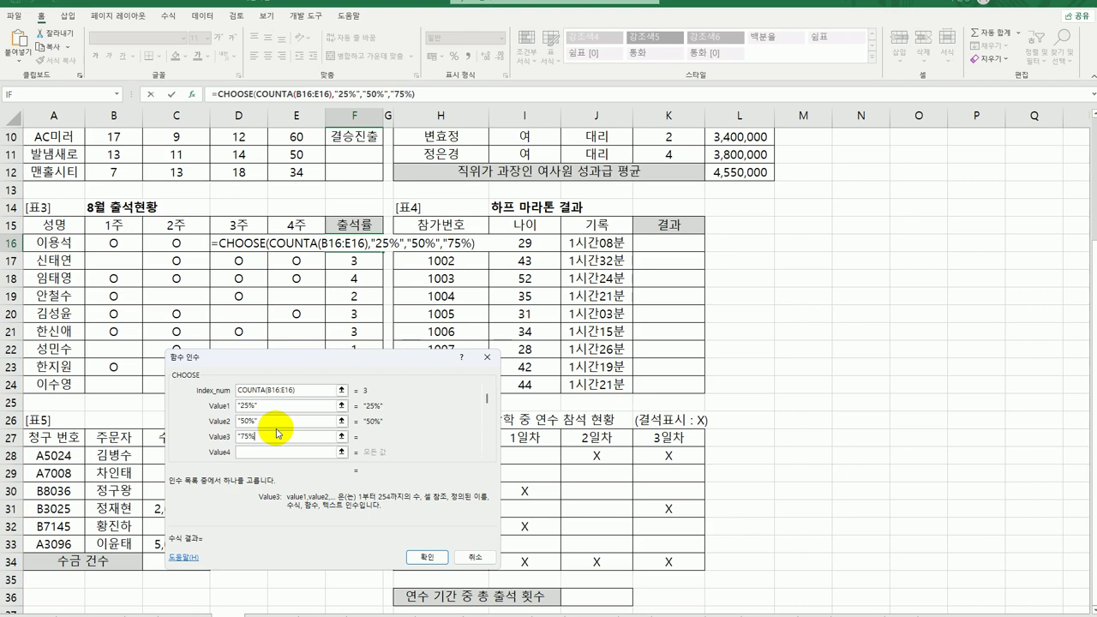
text(","100%")
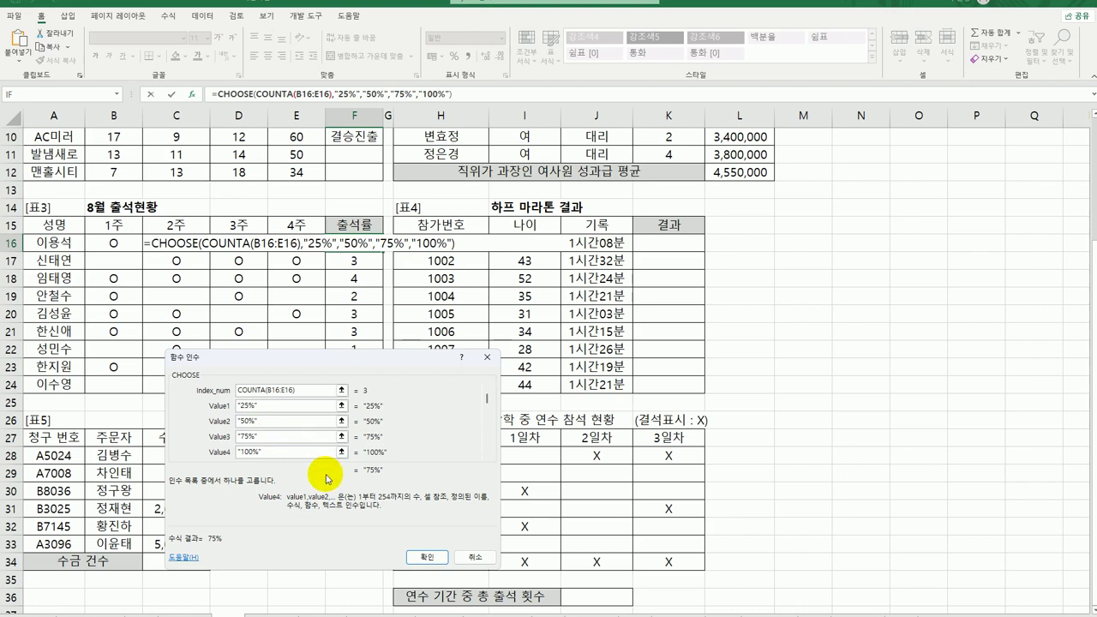
click(423, 558)
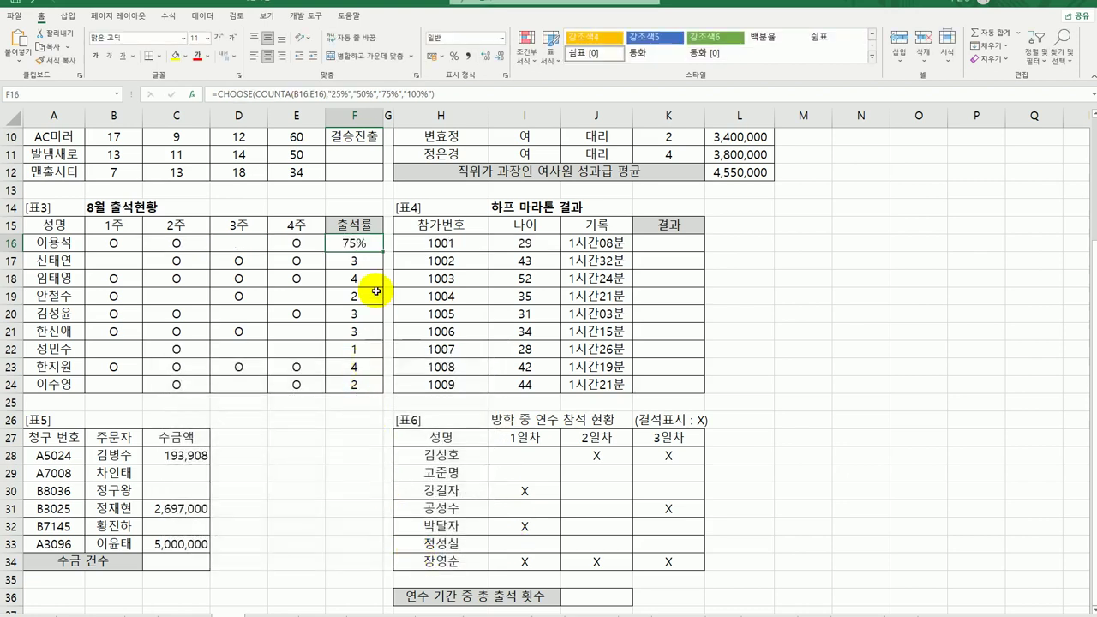
drag(383, 251, 379, 385)
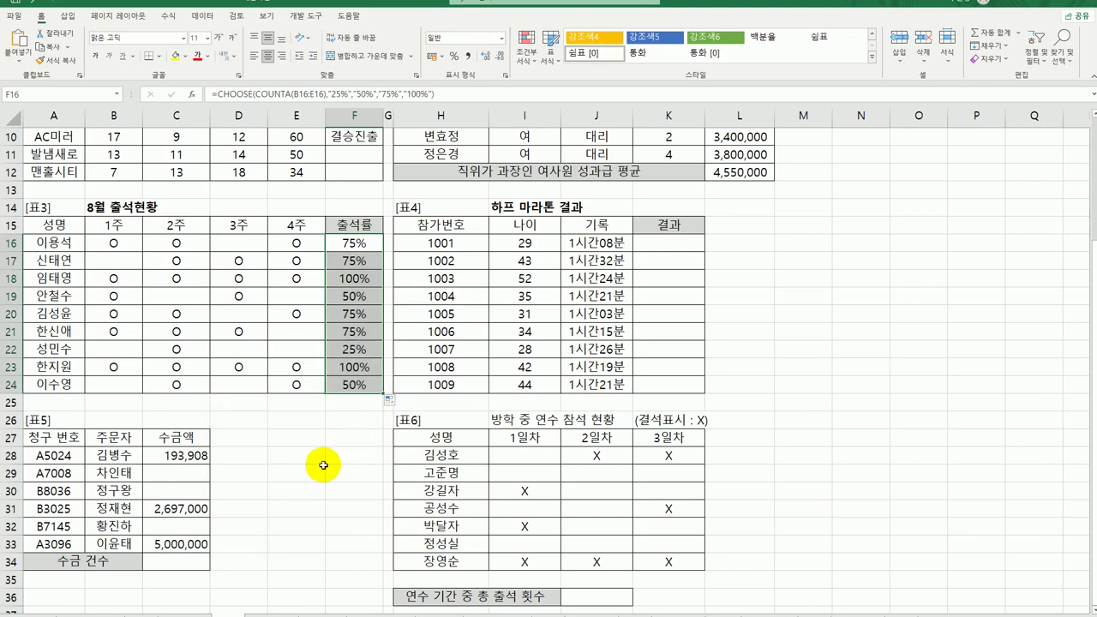
Start a SMALL formula in K16, the first 결과 cell of 표4, and open its function arguments.
click(690, 245)
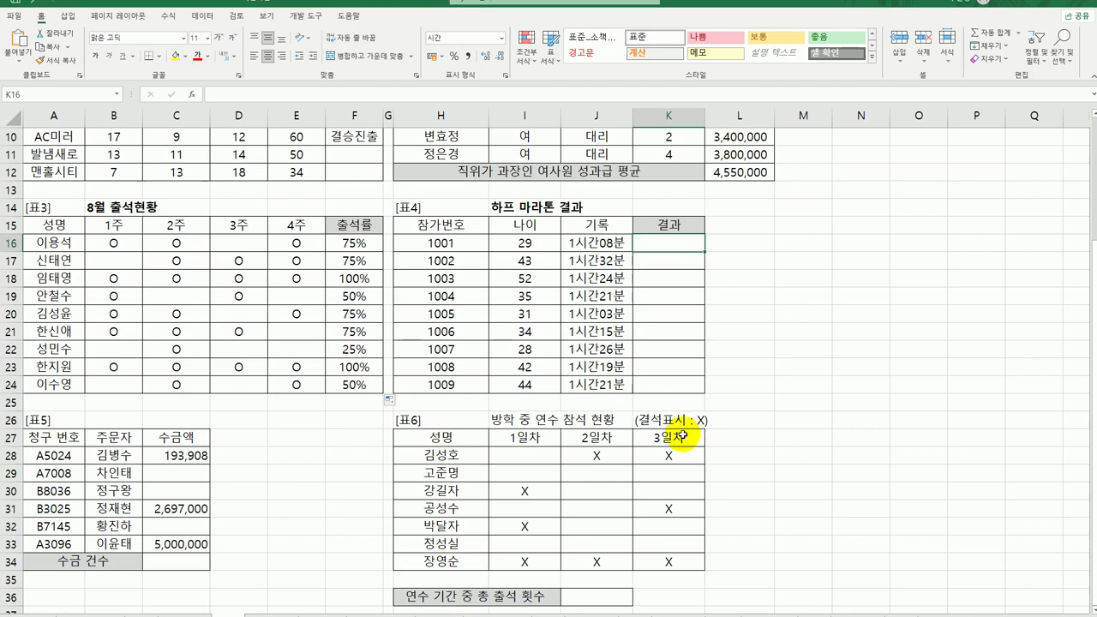
drag(597, 243, 592, 386)
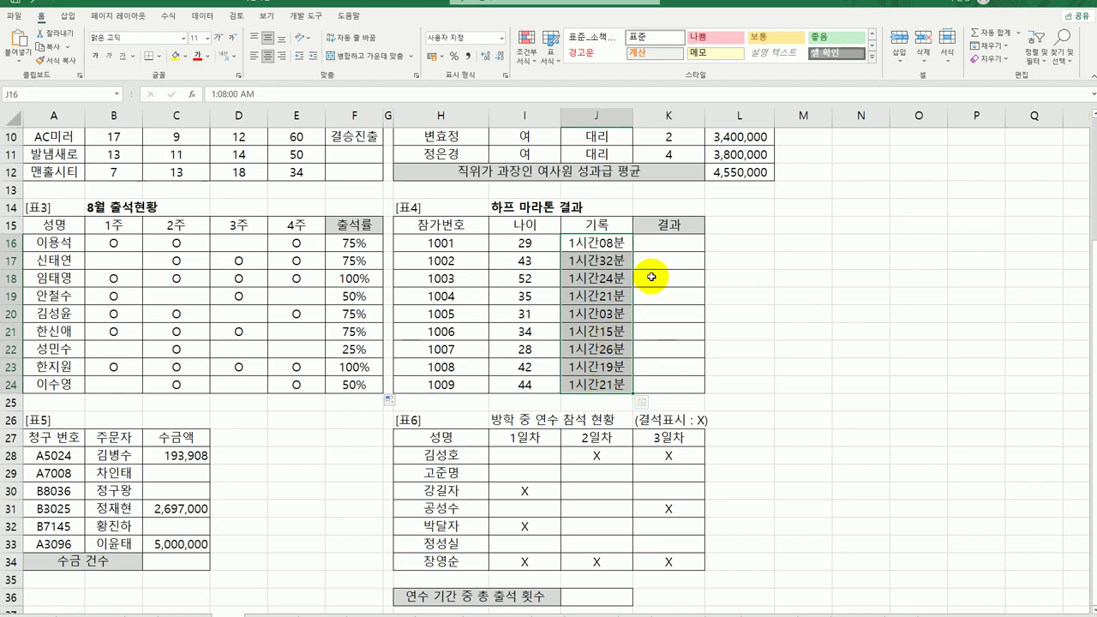
click(666, 244)
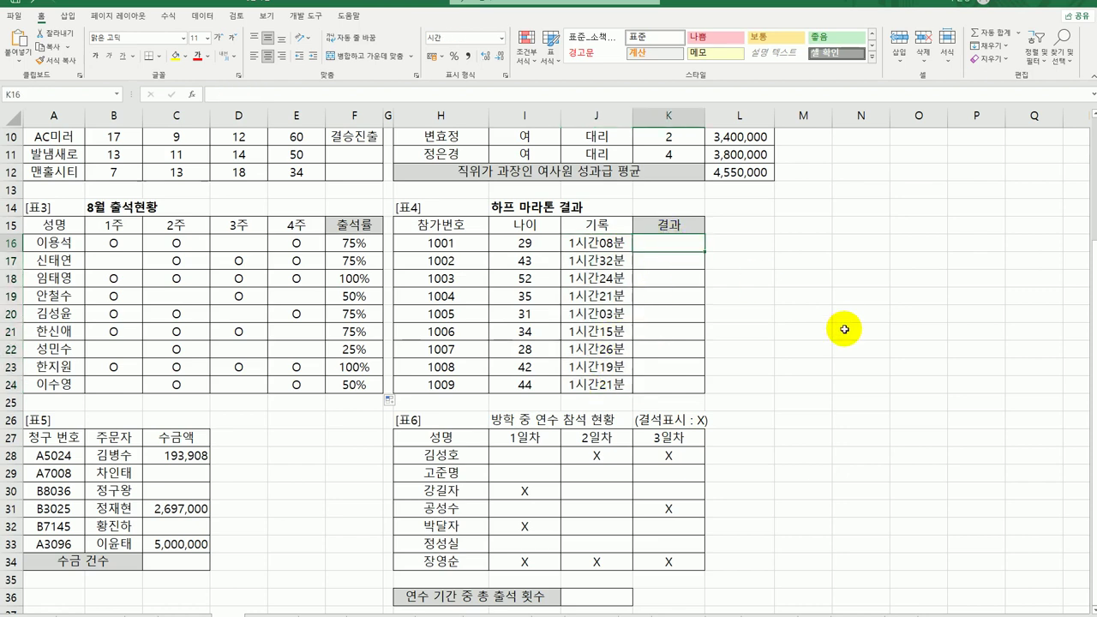
text(=)
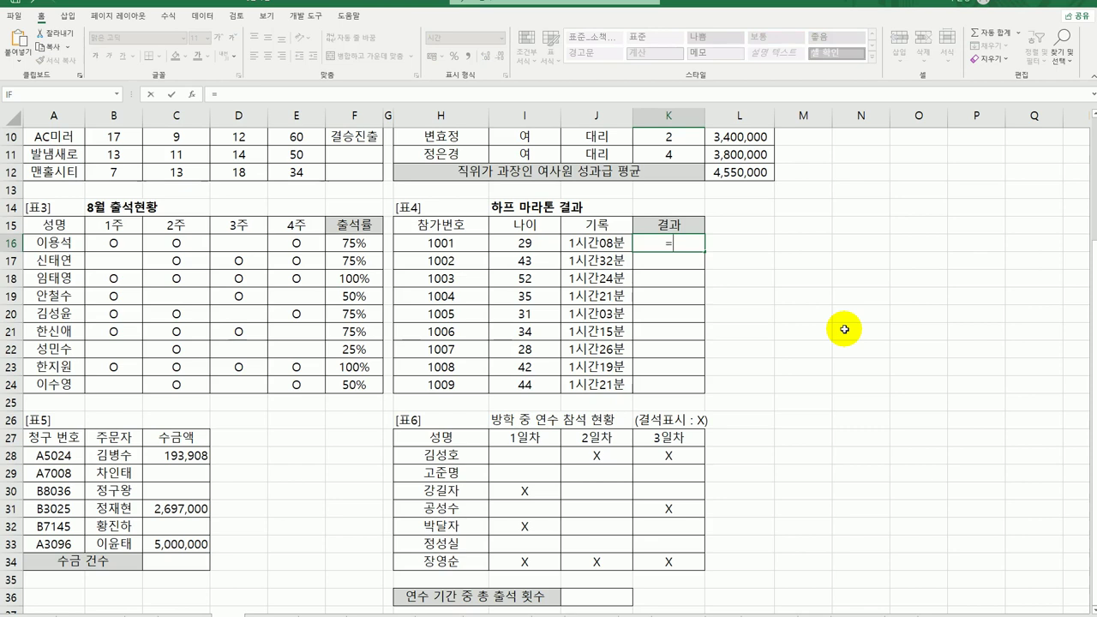
text(sm)
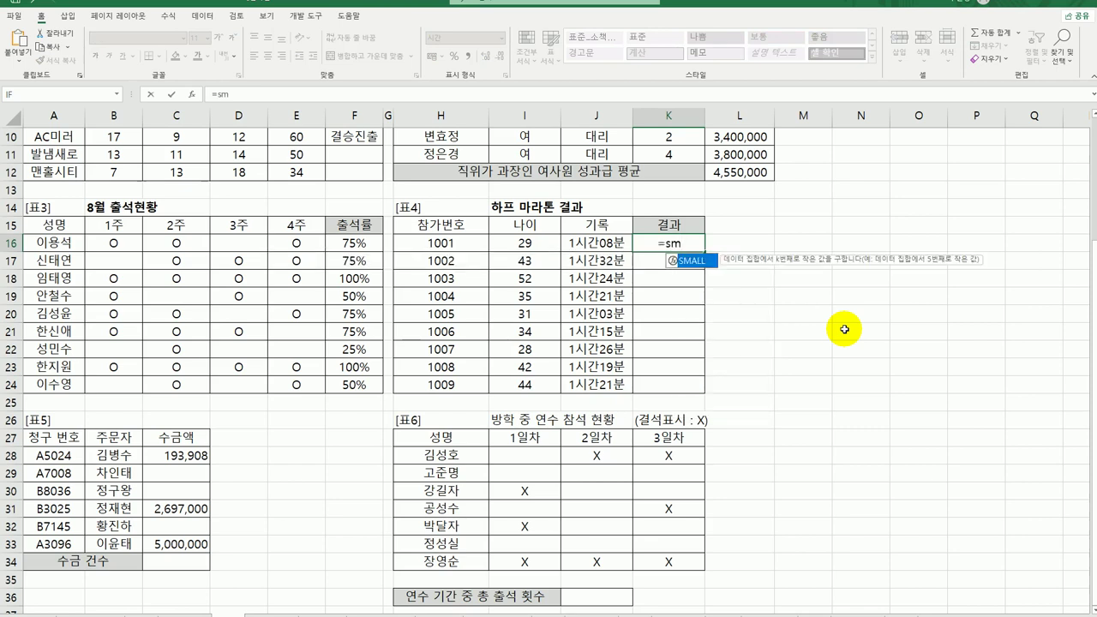
double_click(701, 261)
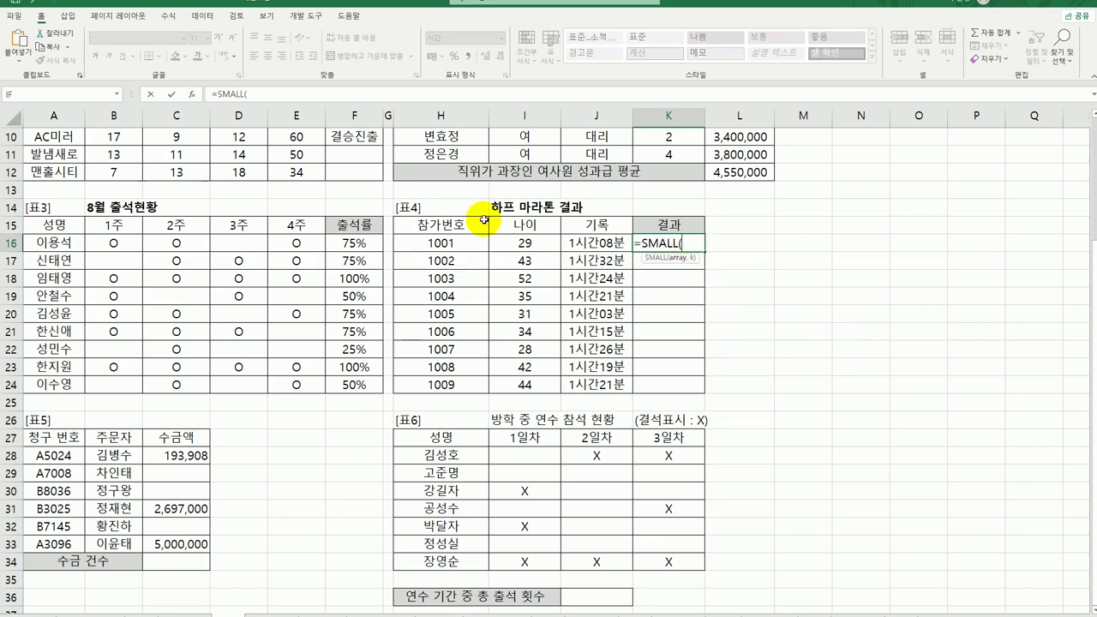
click(192, 93)
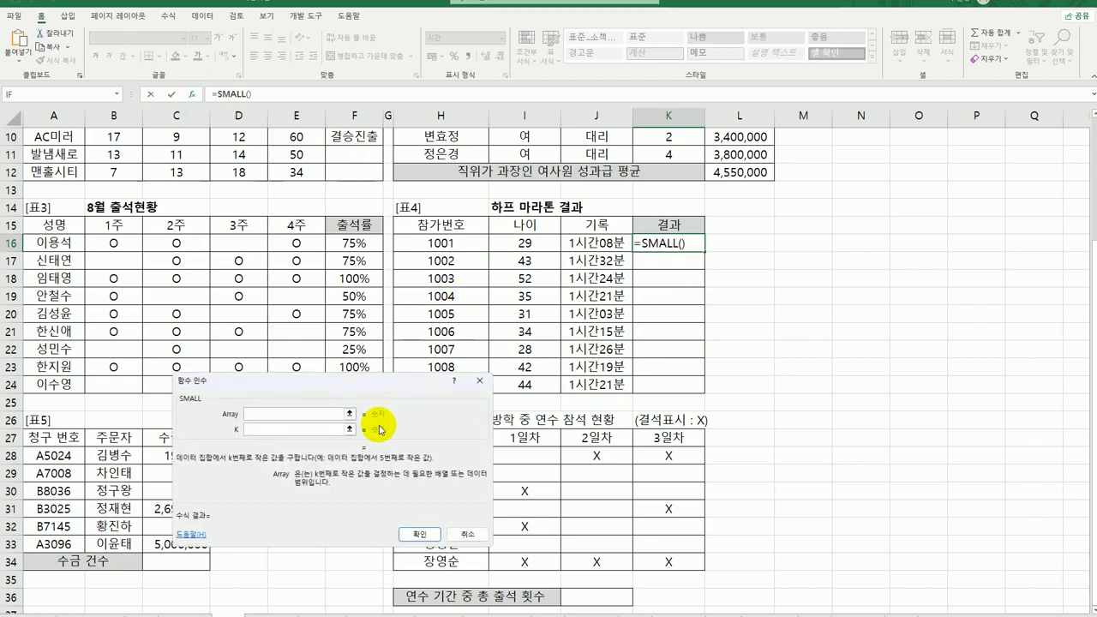
Complete the K16 SMALL formula with $J$16:$J$24 as Array and 3 as K, and fill it down to K24.
drag(590, 243, 597, 386)
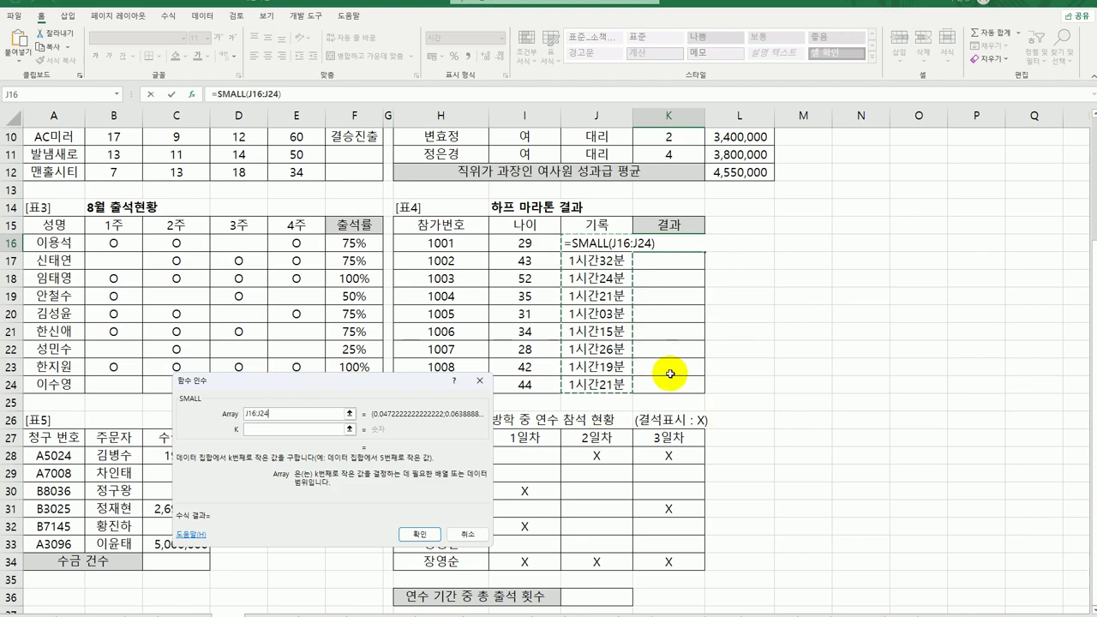
key(F4)
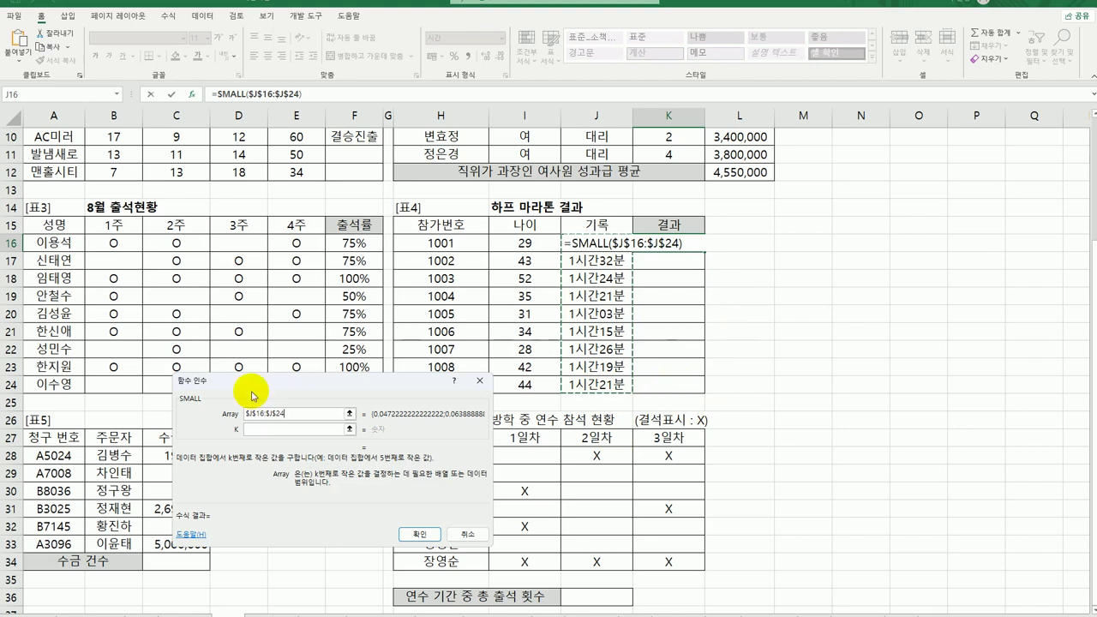
click(266, 427)
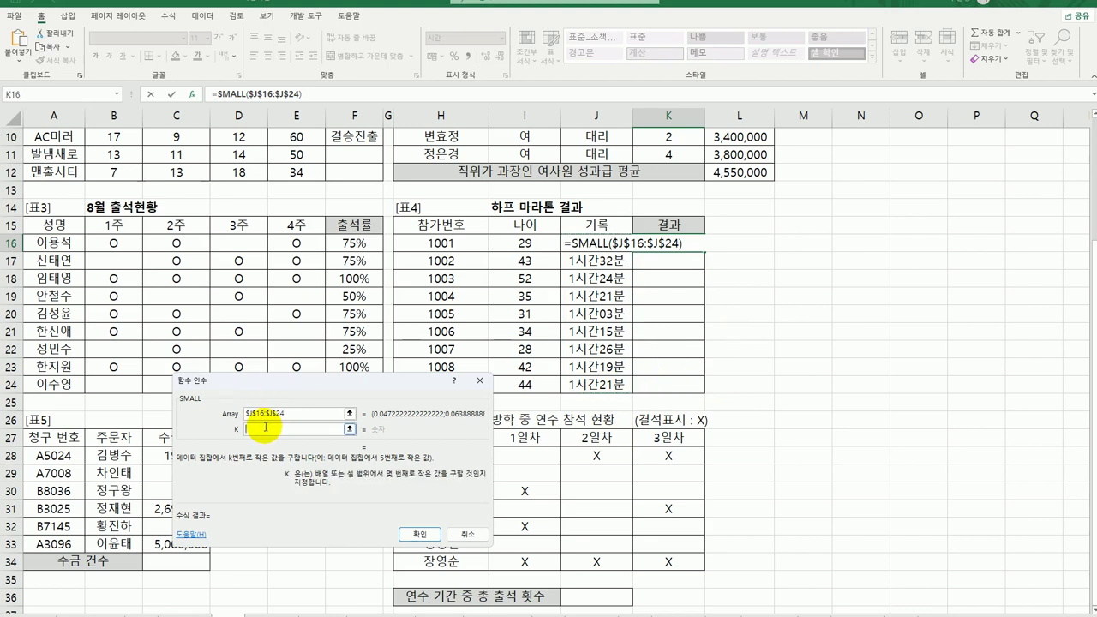
text(3)
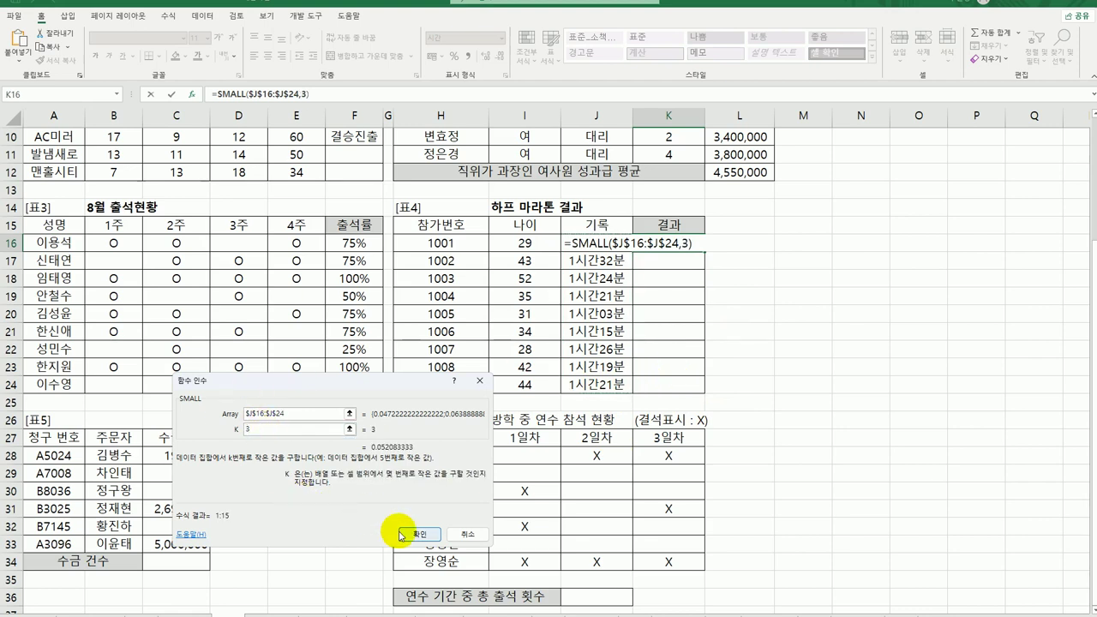
click(419, 534)
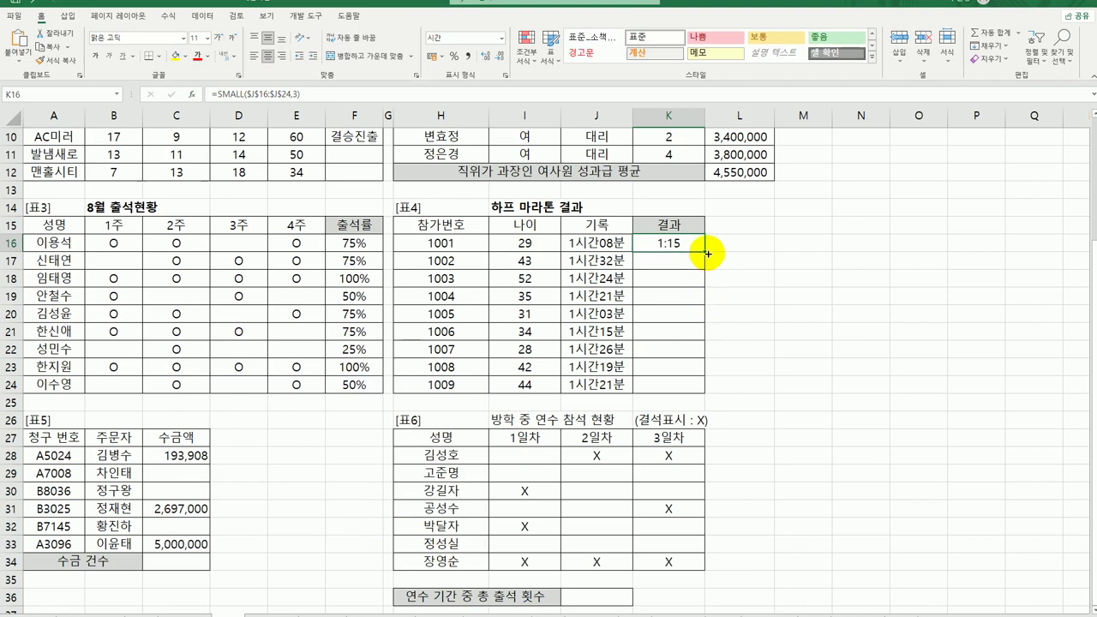
drag(709, 253, 696, 399)
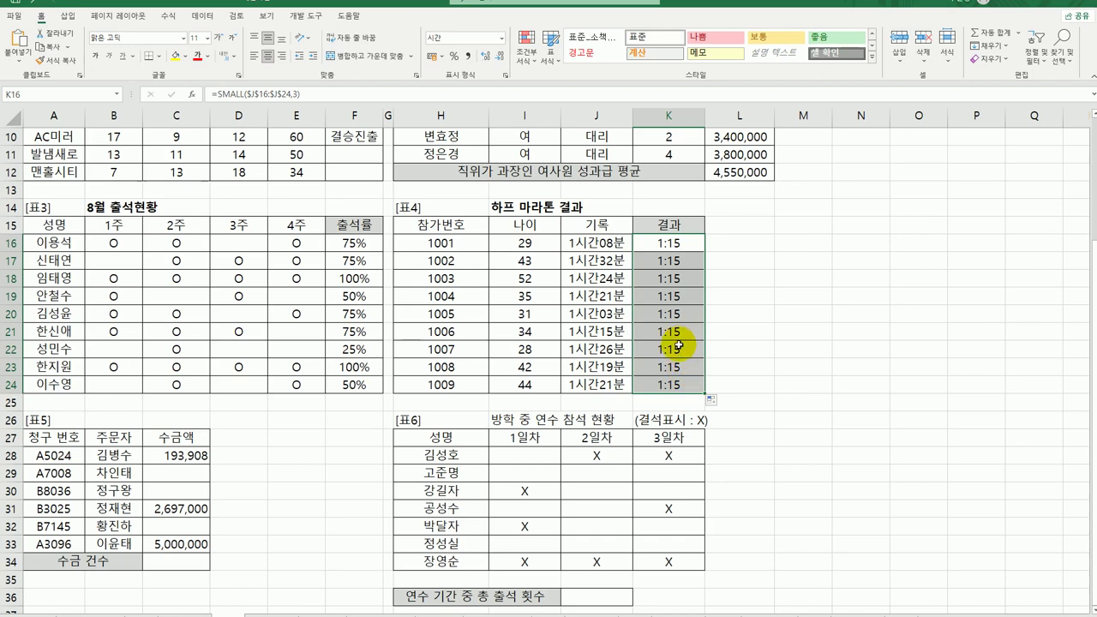
Wrap the K16 SMALL formula in an IF function and make its Logical_test J16<=SMALL($J$16:$J$24,3).
click(687, 246)
double_click(686, 246)
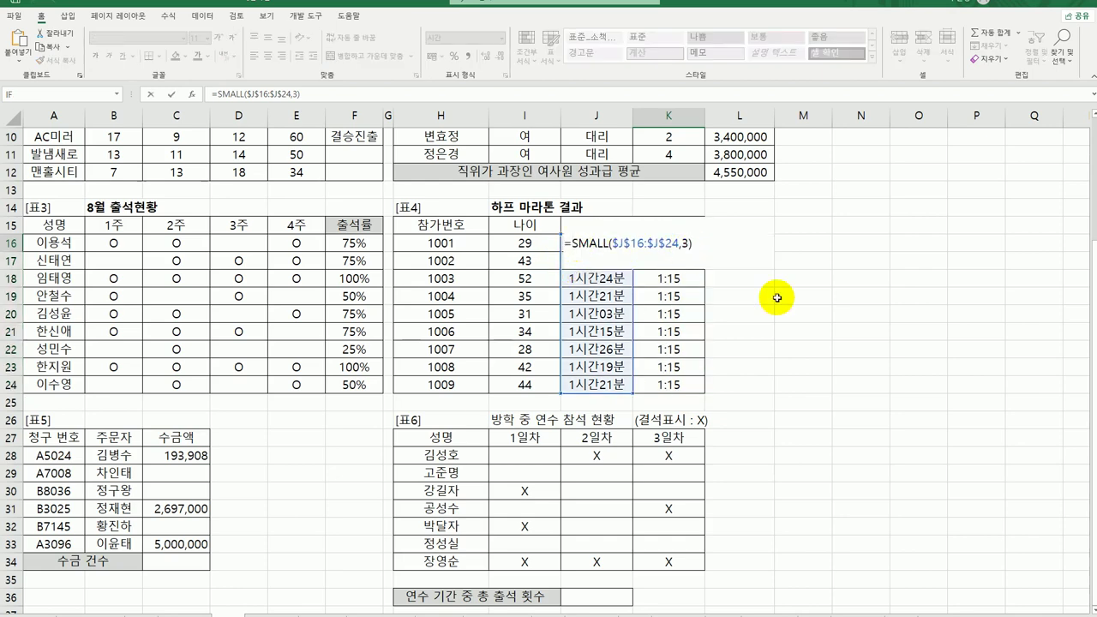
text(IF()
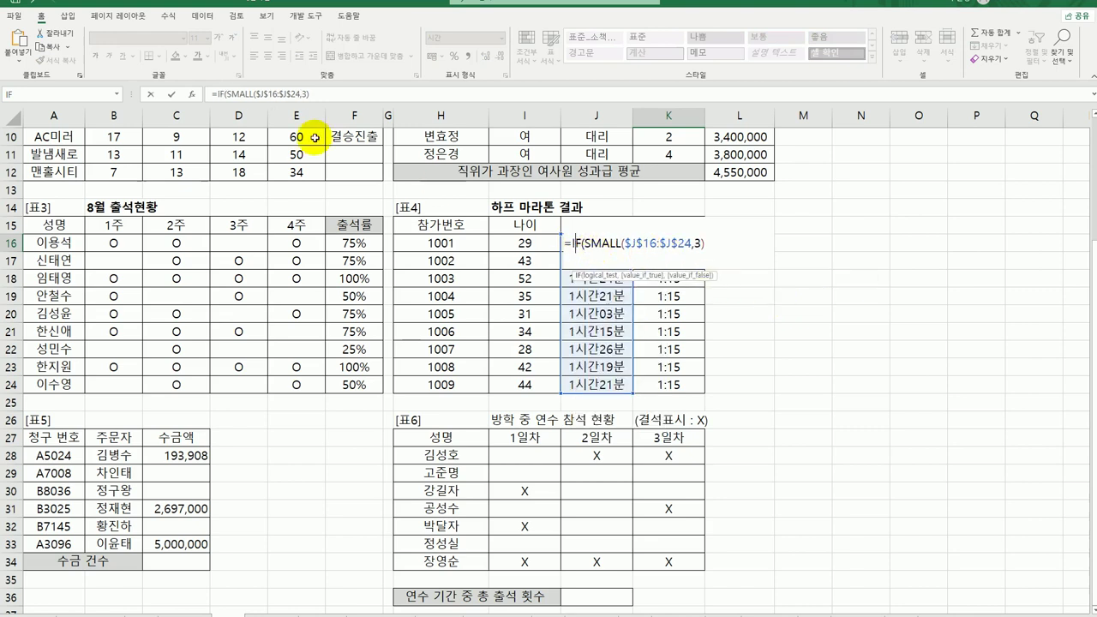
click(192, 99)
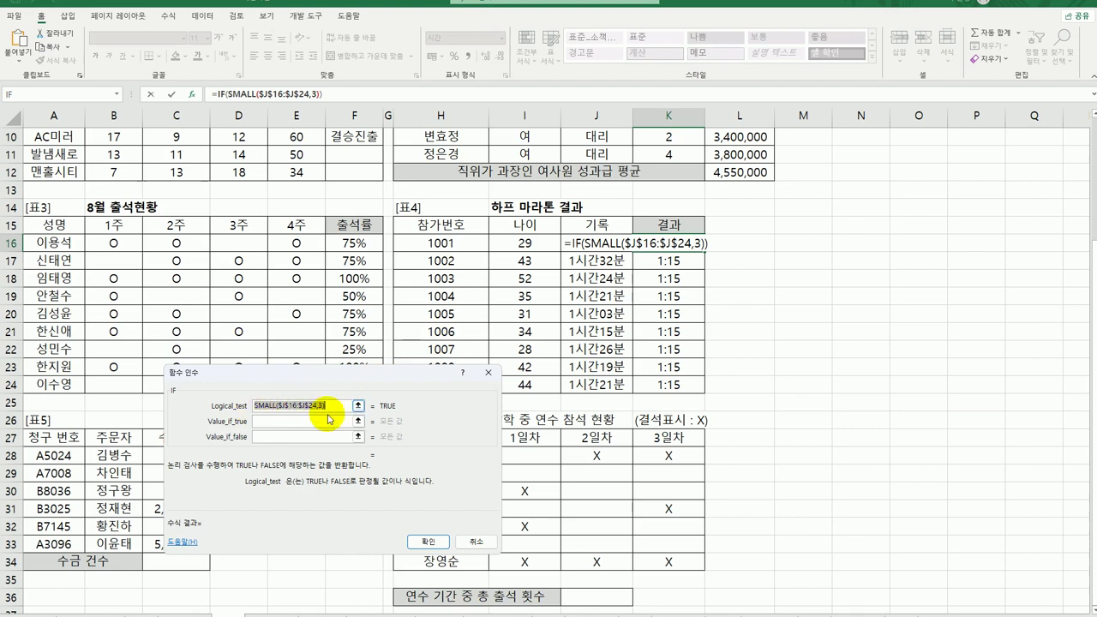
click(330, 407)
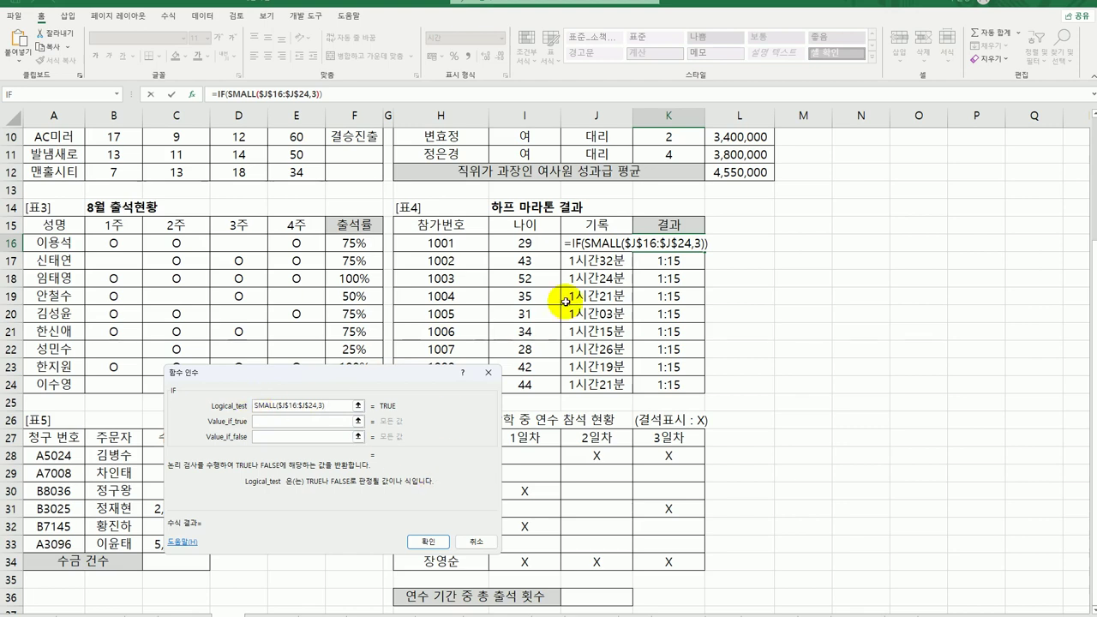
click(576, 243)
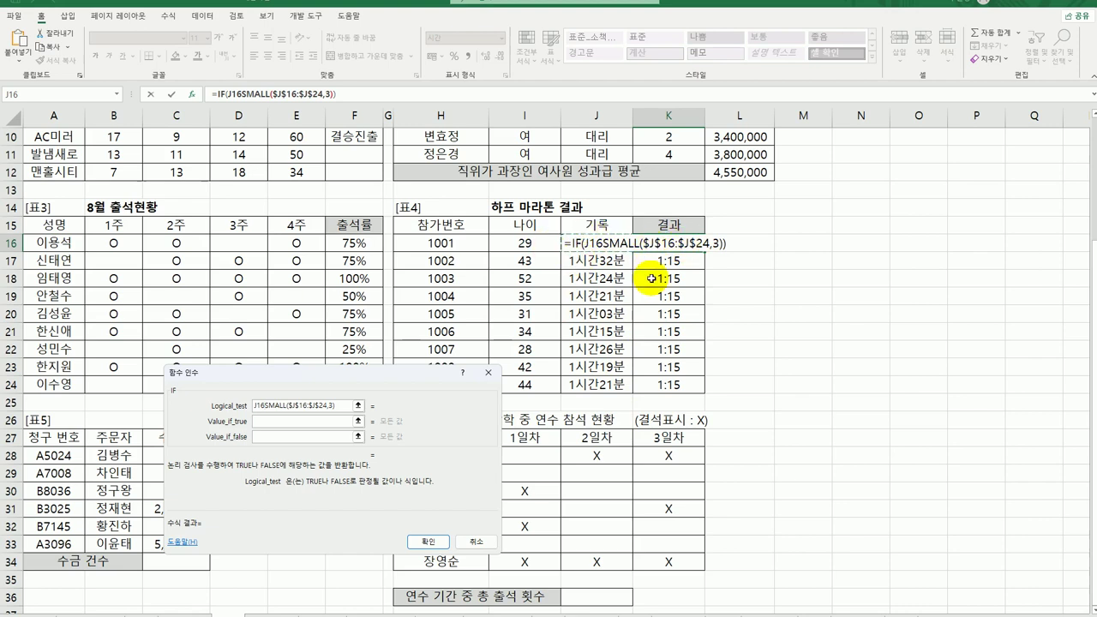
text(<=)
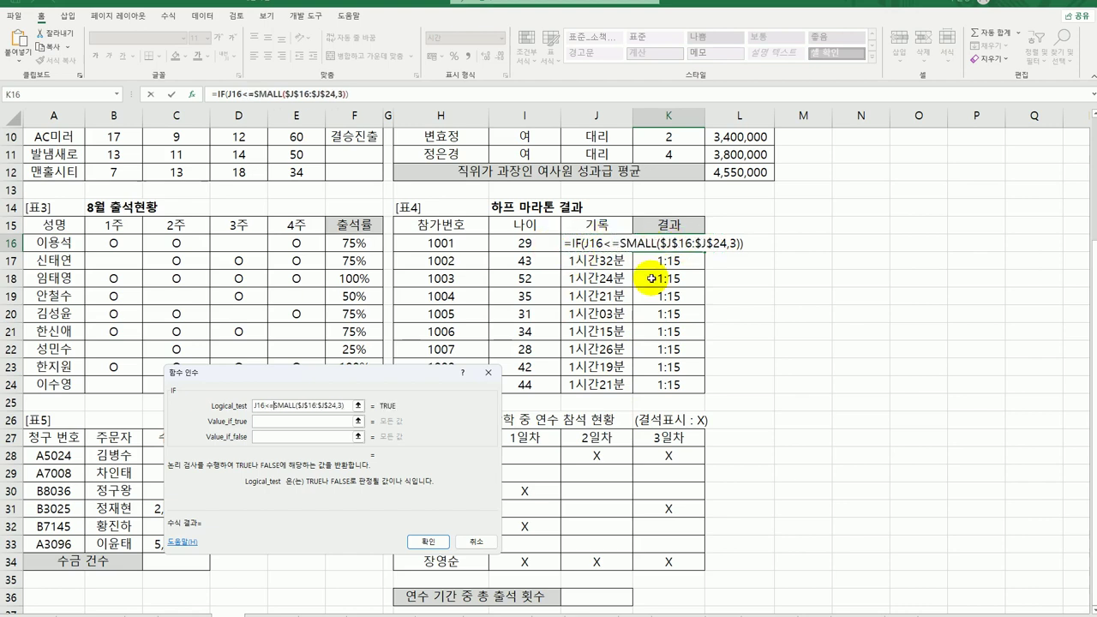
Set the IF function's Value_if_true to "입상".
click(295, 421)
text(dlqt)
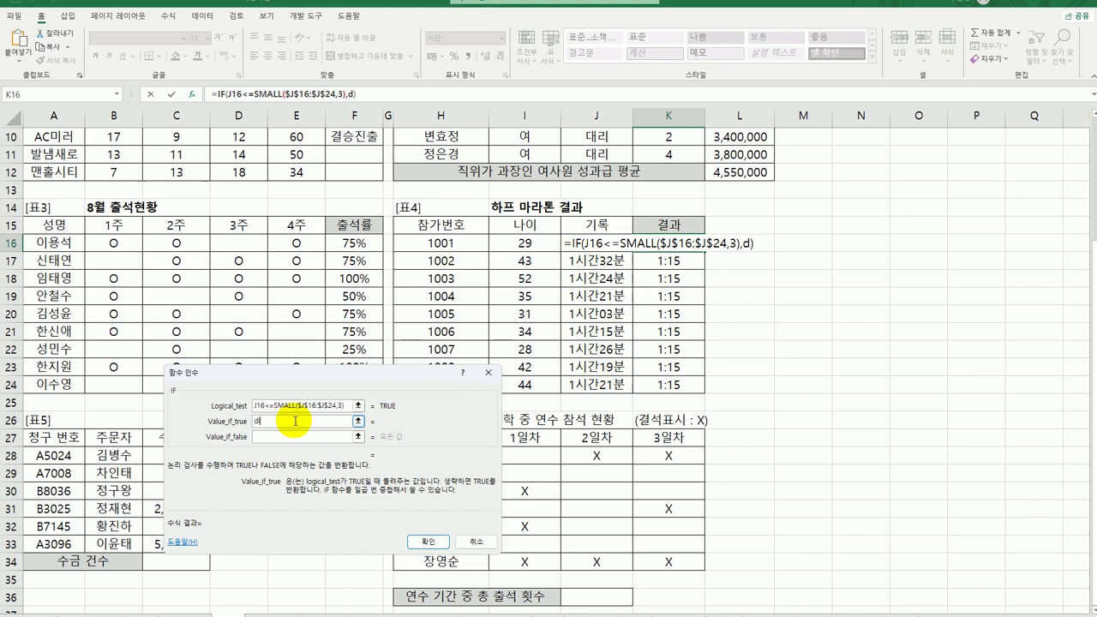
key(BackSpace)
key(BackSpace)
key(BackSpace)
text(입상)
key(Tab)
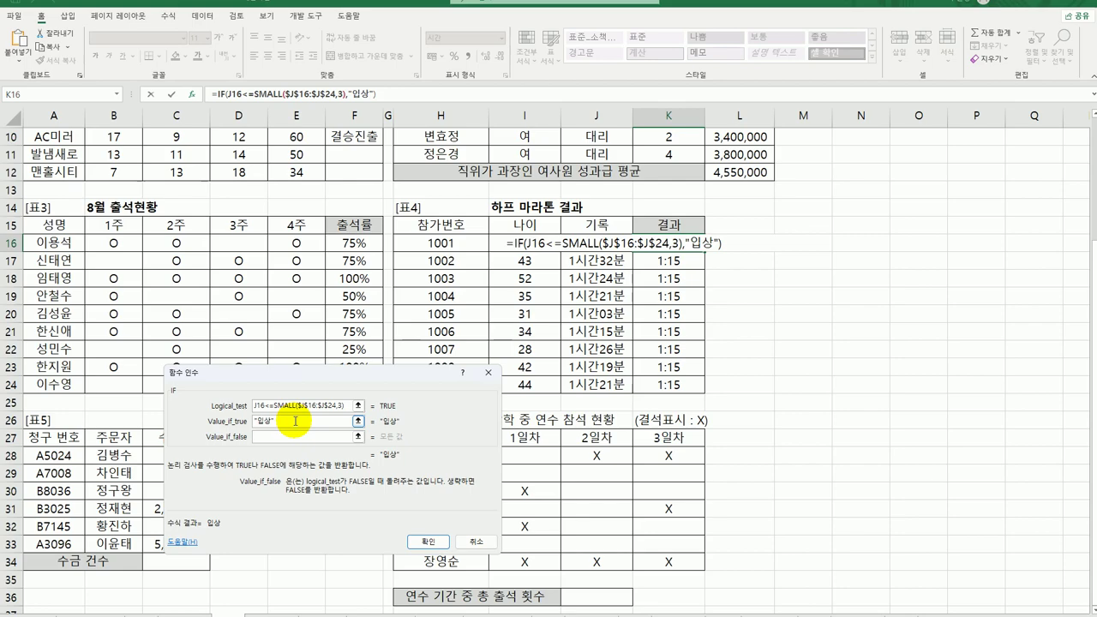
Set Value_if_false to empty text ("") and fill the completed K16 formula down to K24.
text("")
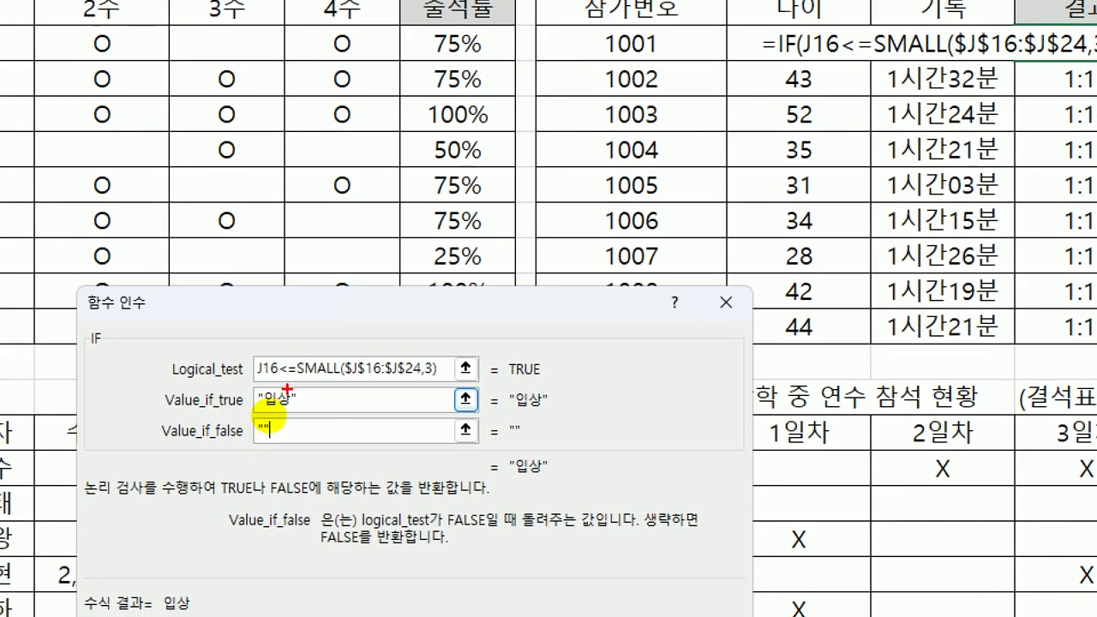
mouse_move(302, 378)
mouse_down()
mouse_move(354, 392)
mouse_move(439, 381)
mouse_up()
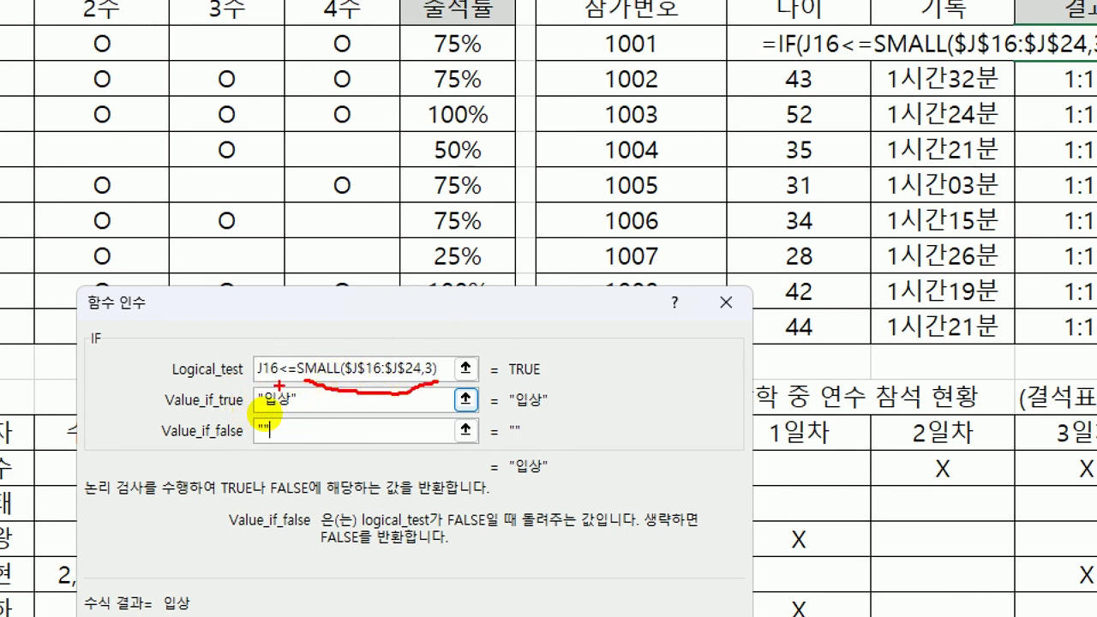
drag(273, 350, 257, 377)
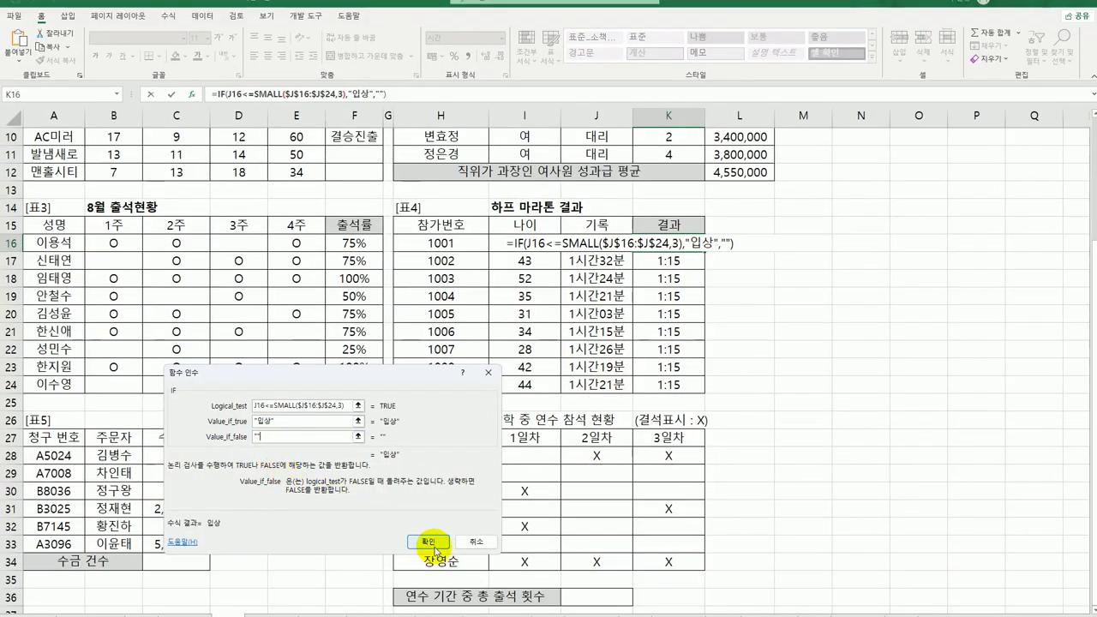
click(432, 544)
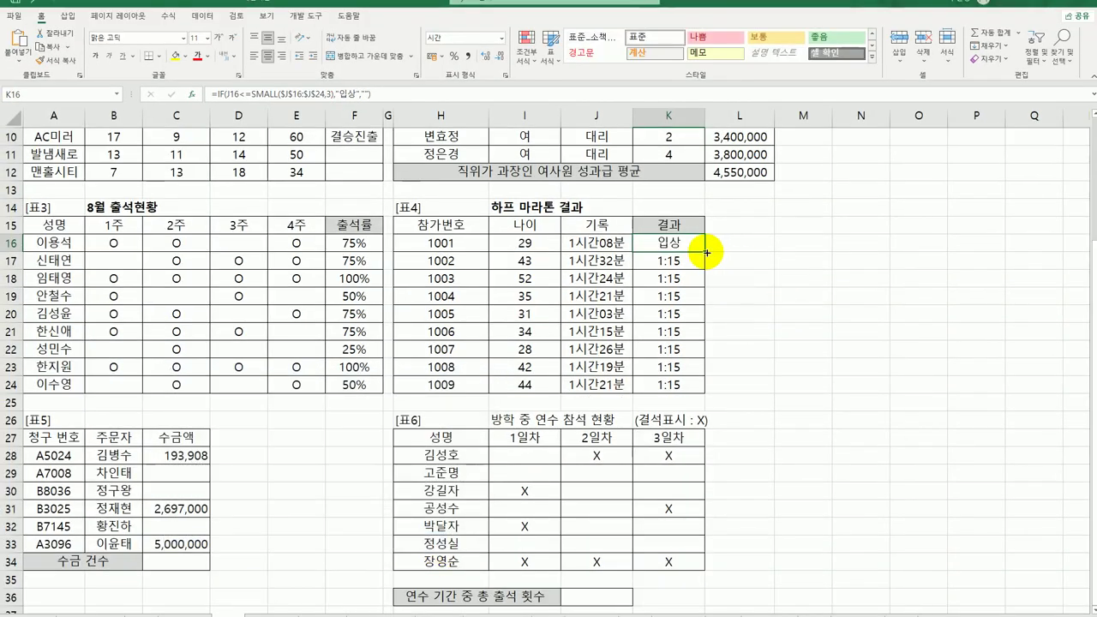
drag(706, 252, 699, 390)
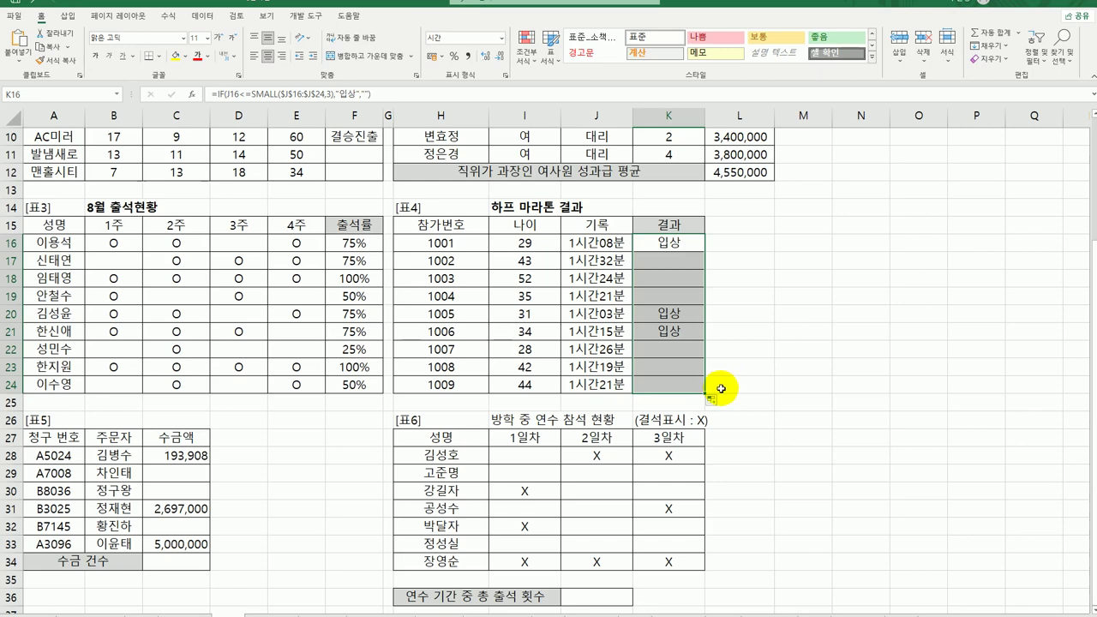
Start a COUNT formula in C34, the 수금 건수 cell of 표5.
scroll(718, 391, down, 1)
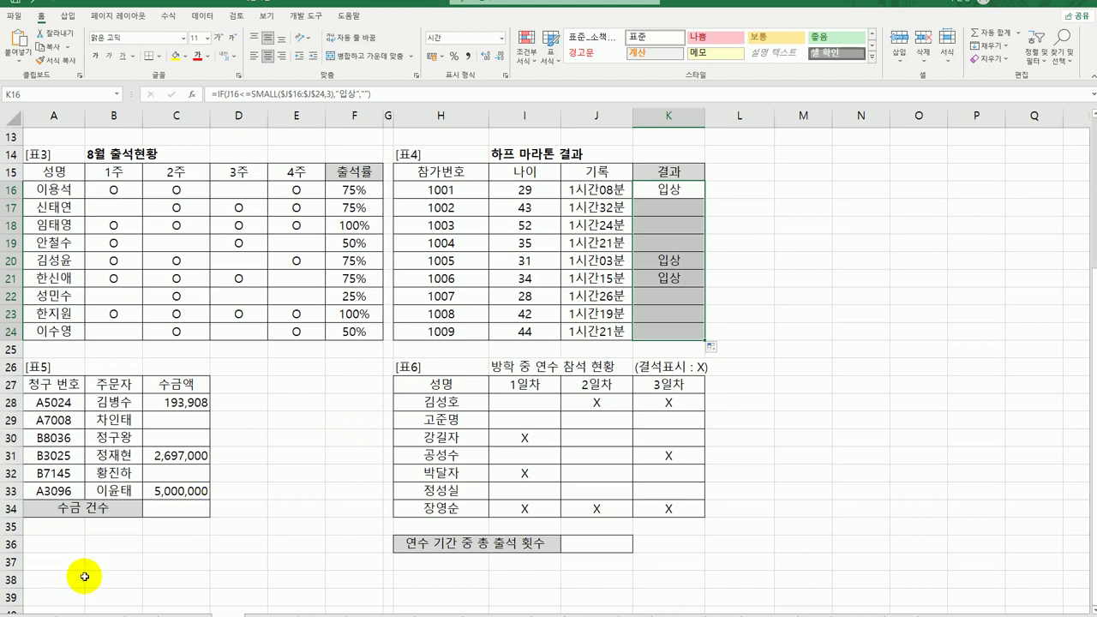
click(163, 515)
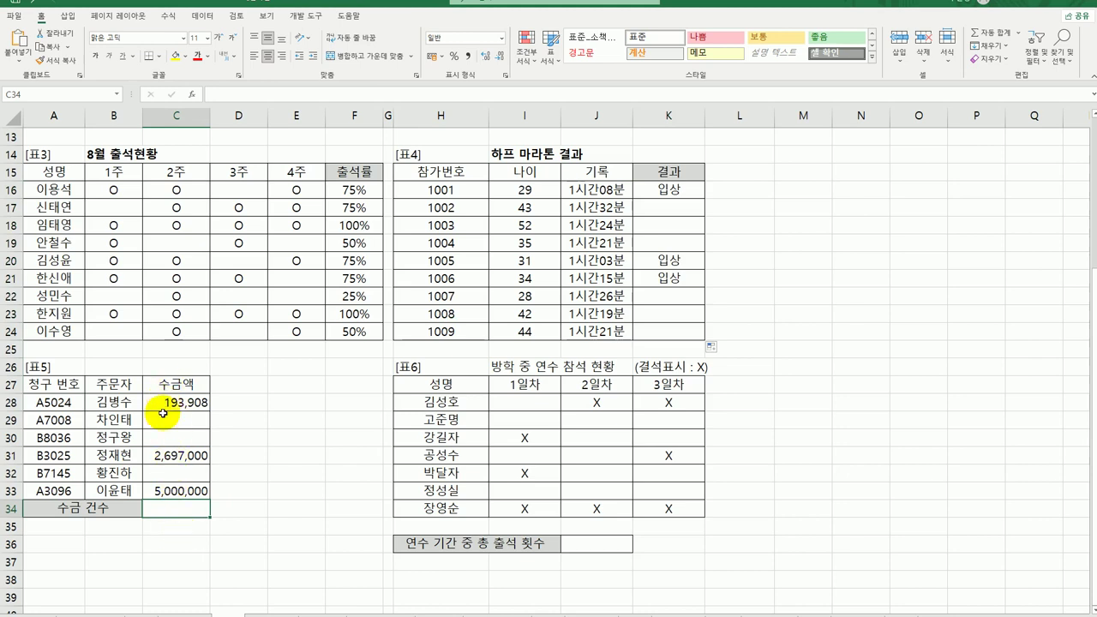
click(161, 410)
click(155, 456)
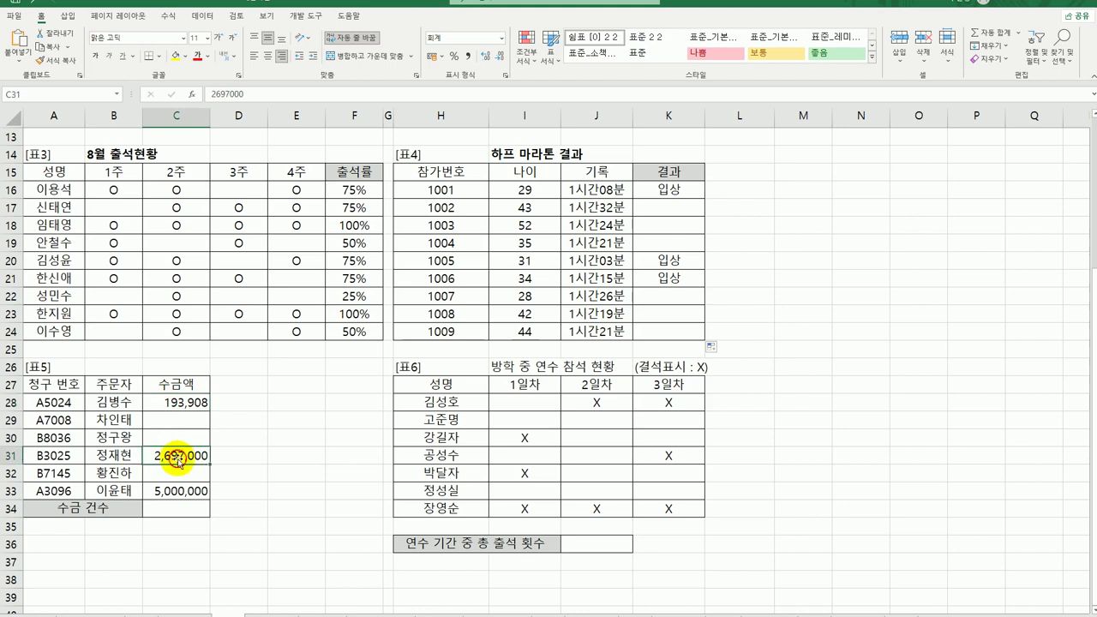
click(190, 513)
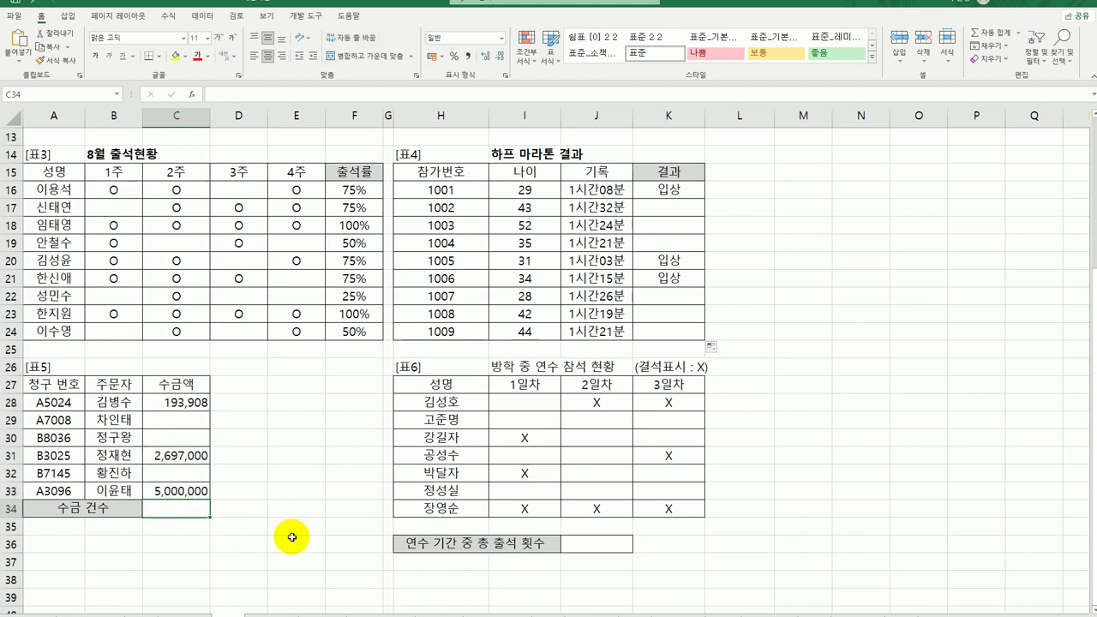
text(=)
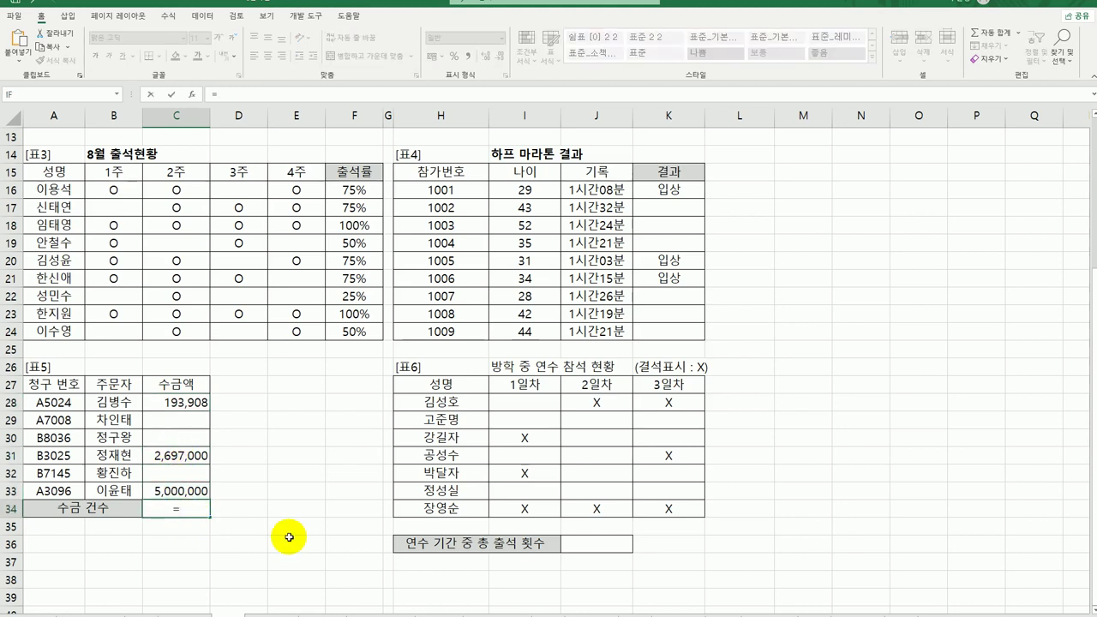
text(ㅊ)
text(cou)
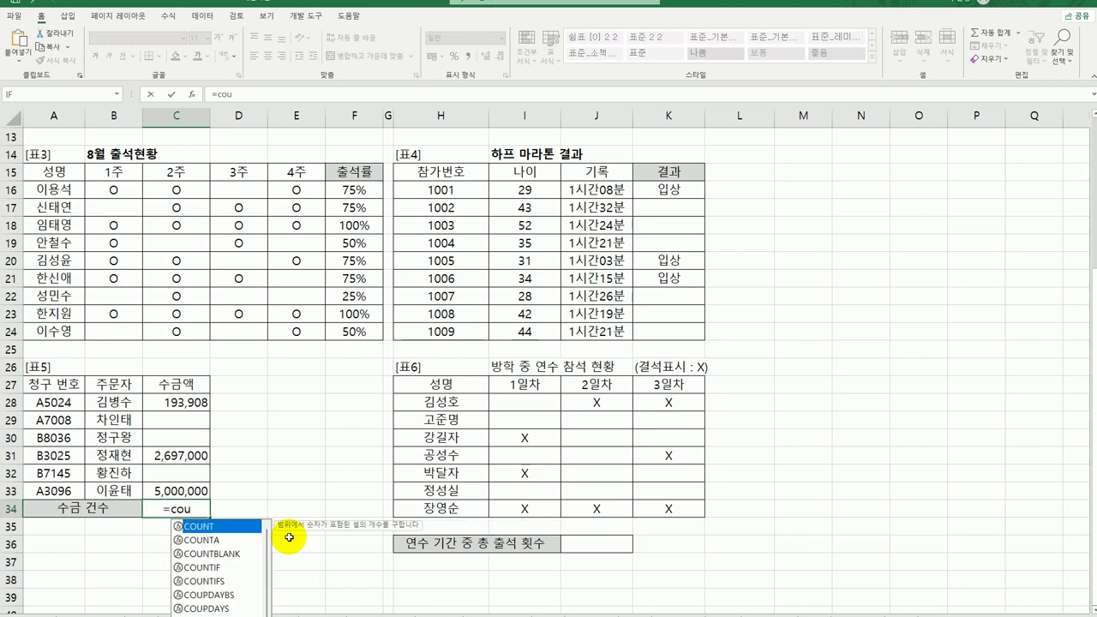
double_click(225, 525)
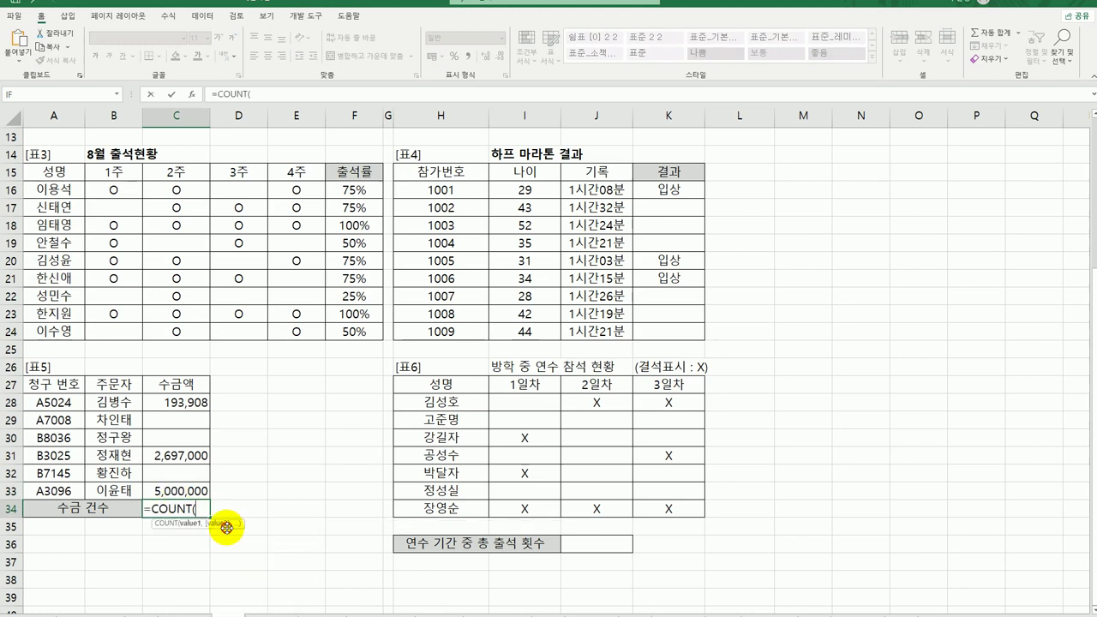
Complete the C34 formula by counting C28:C33 and appending "건" with the & operator.
drag(190, 403, 196, 492)
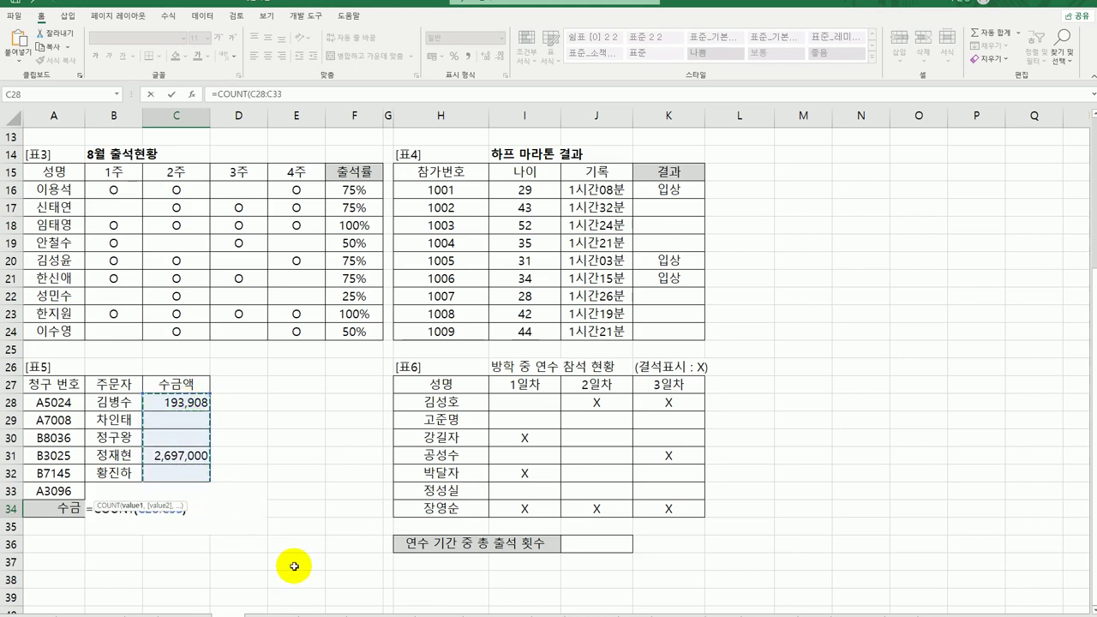
text()&)
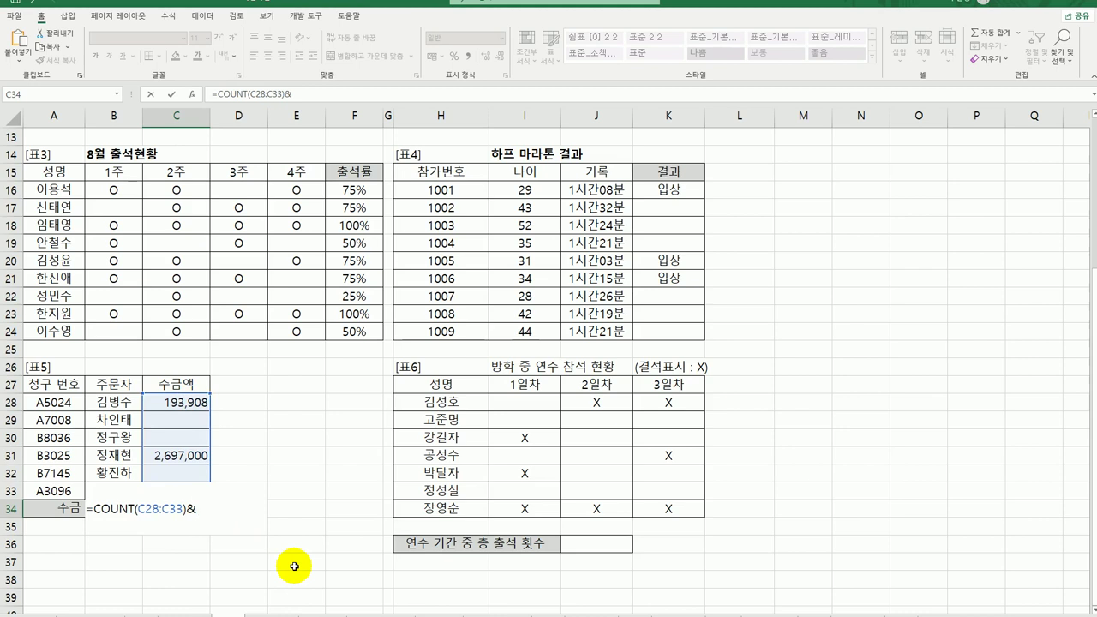
text("ㄱ)
text("건")
key(ctrl+Return)
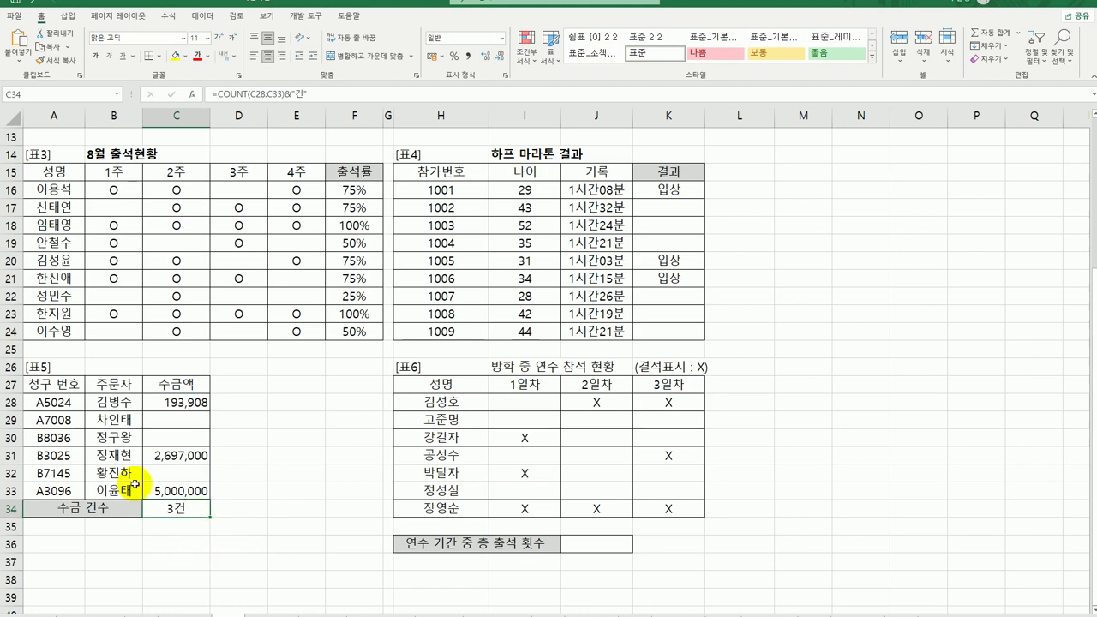
Start a COUNTBLANK formula in J36, the 연수 기간 중 총 출석 횟수 cell of 표6.
click(599, 541)
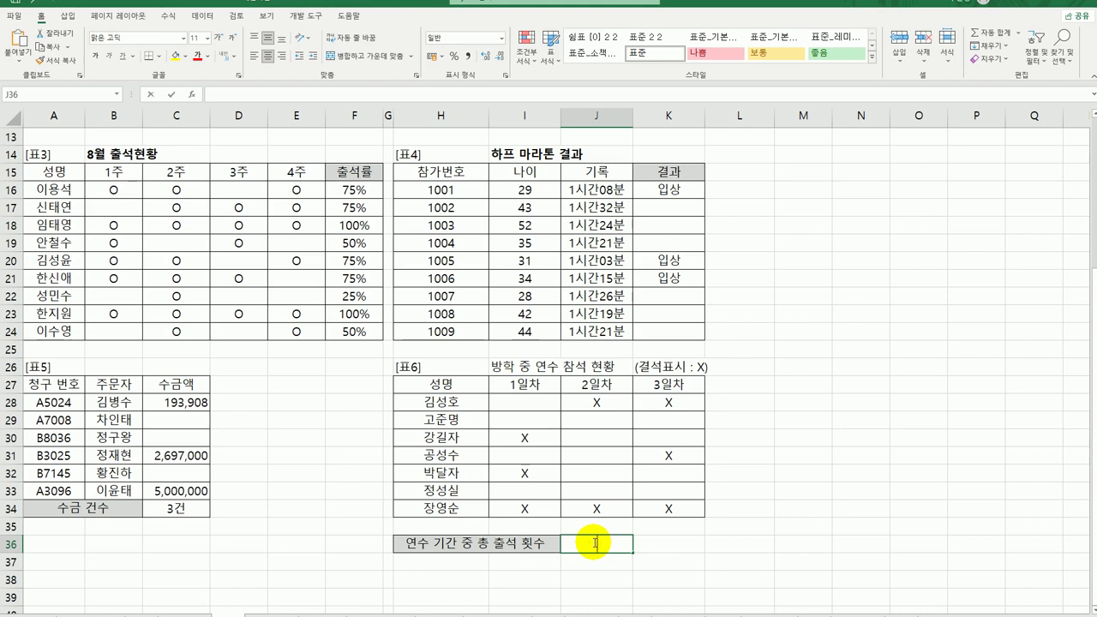
text(=)
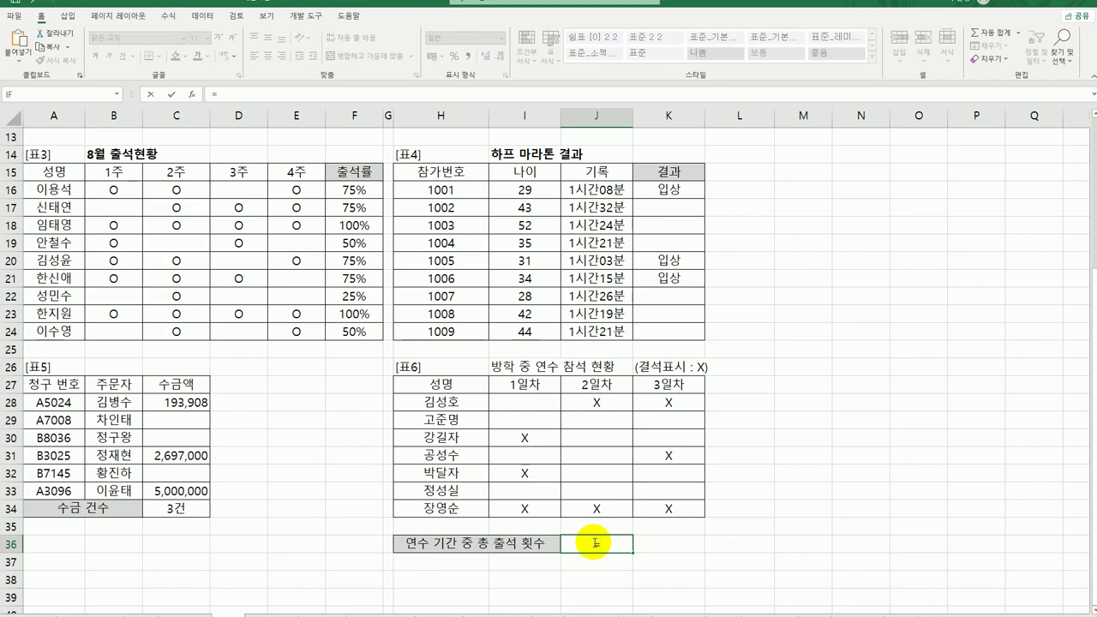
text(s)
key(BackSpace)
text(coun)
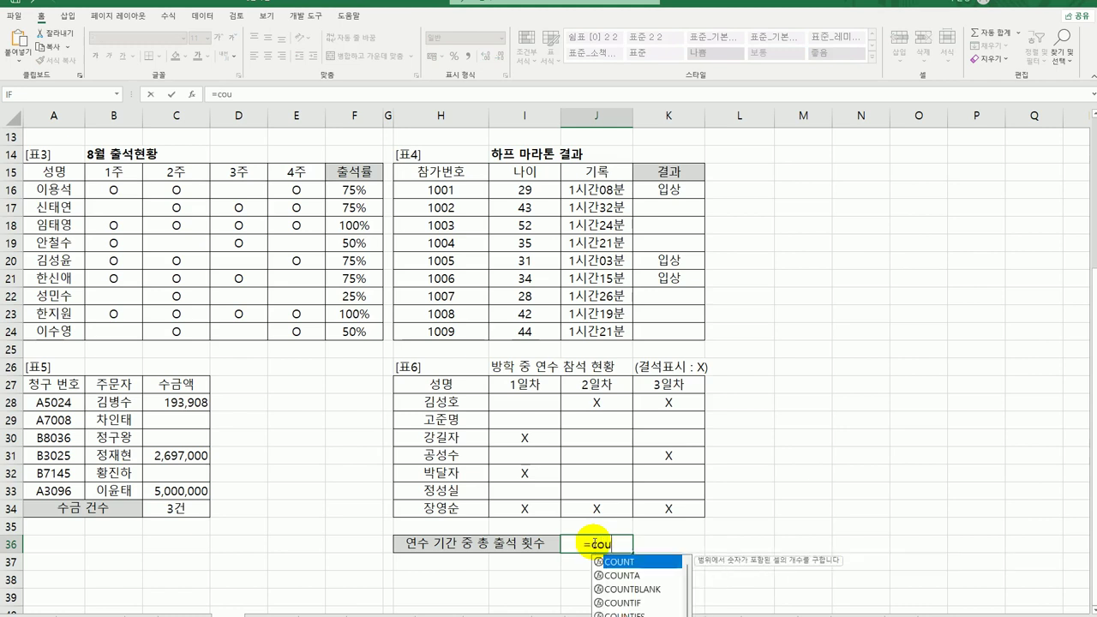
double_click(628, 589)
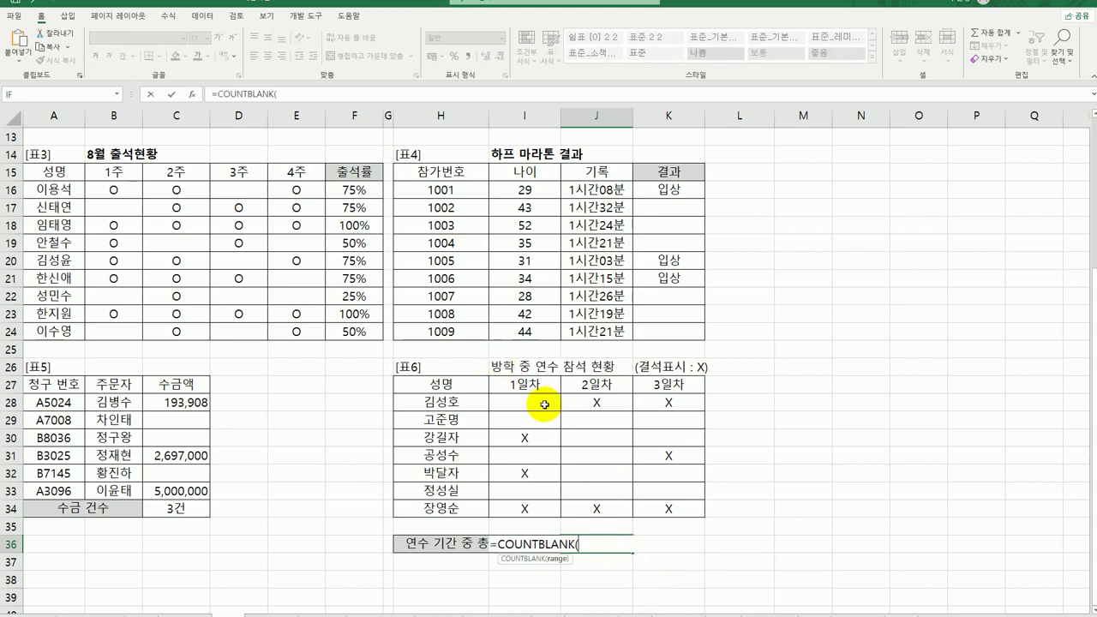
Complete the J36 formula with the range I28:K34 and append "회" with the & operator.
drag(530, 402, 669, 506)
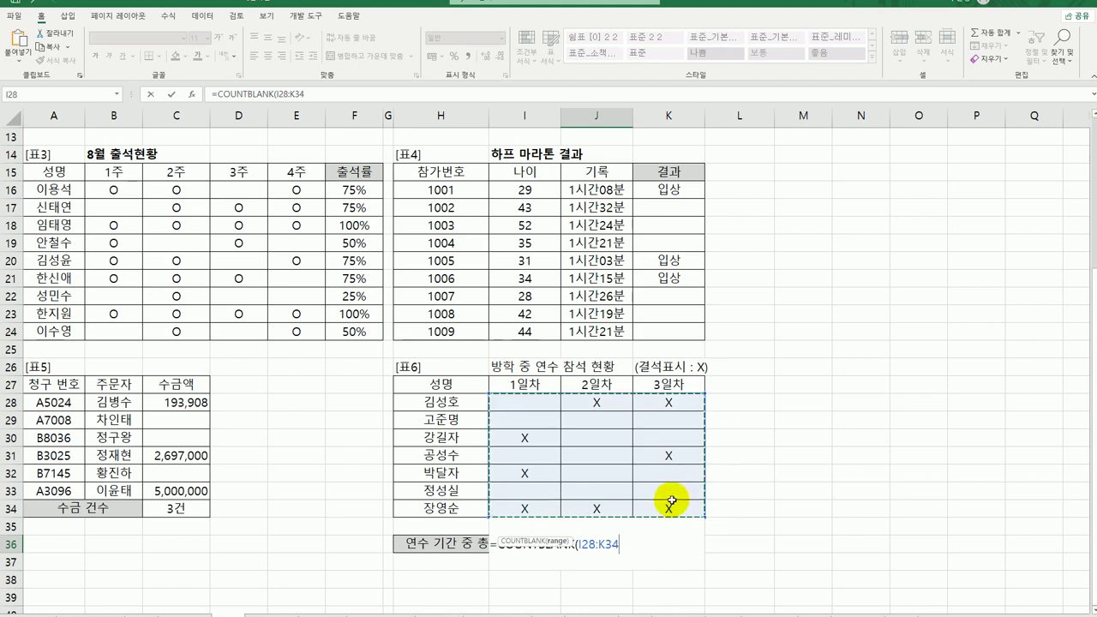
text())
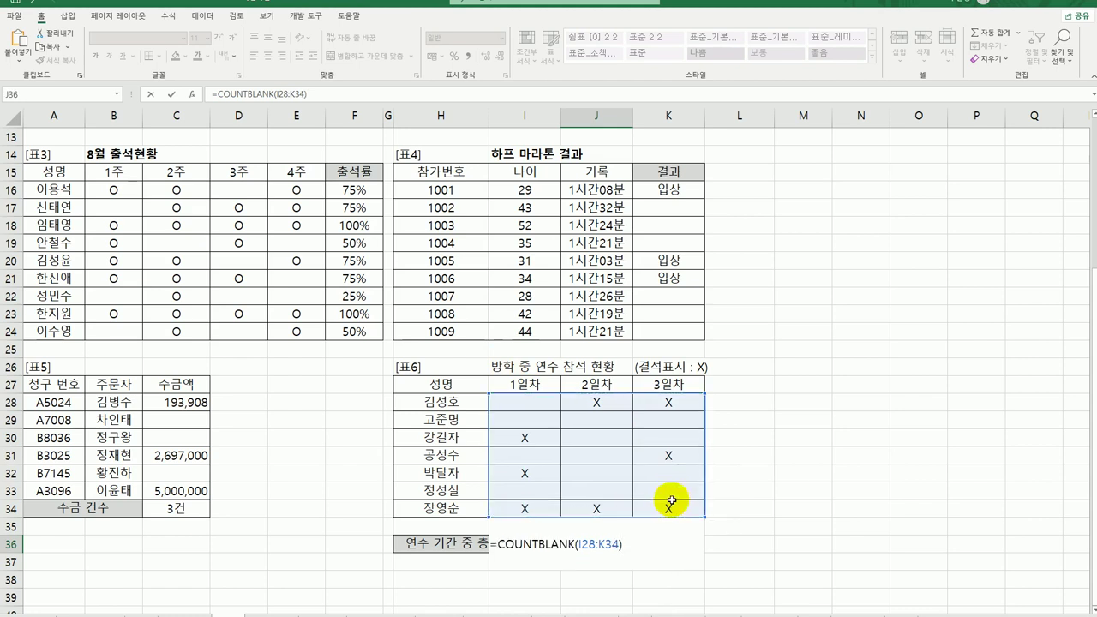
text(&"회")
key(Return)
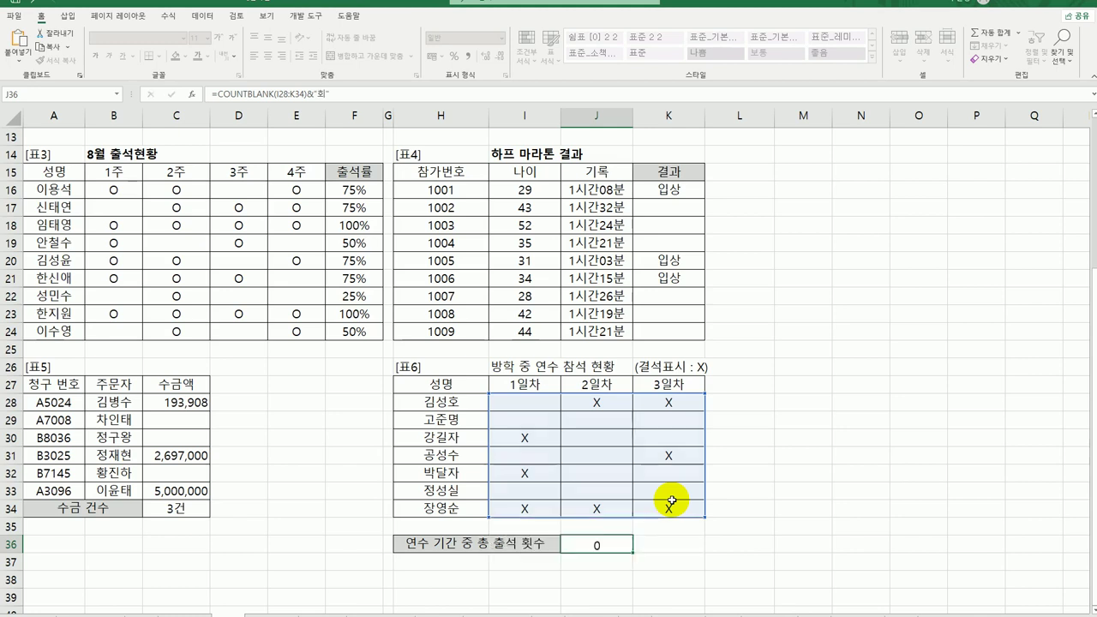
click(585, 543)
Check the completed tables against the adjacent worksheet, returning to cell A1.
scroll(600, 511, up, 4)
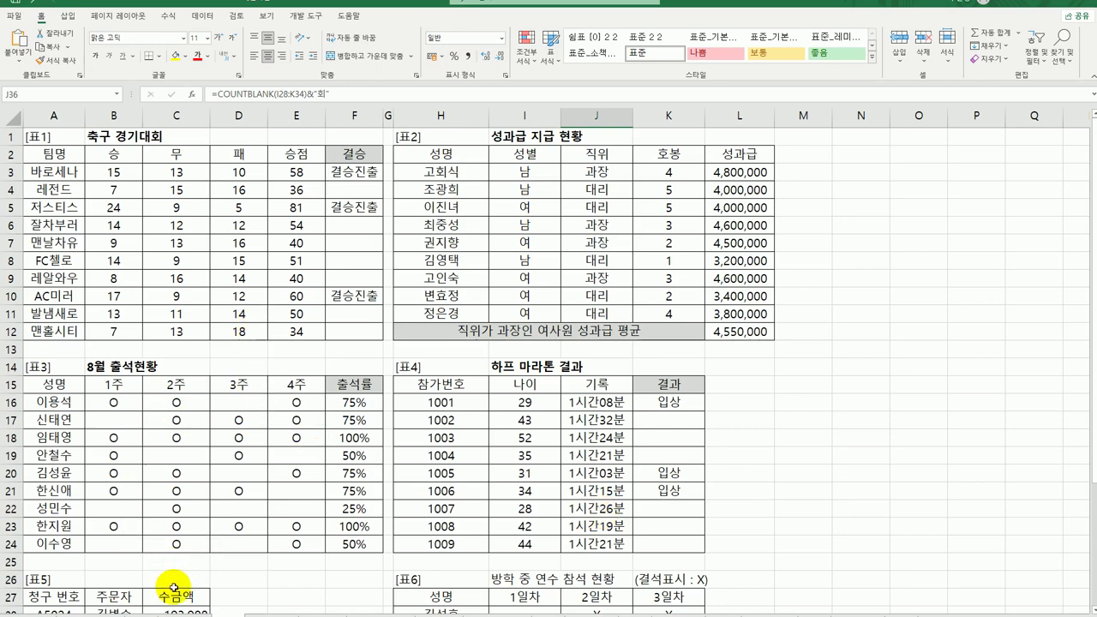
click(262, 613)
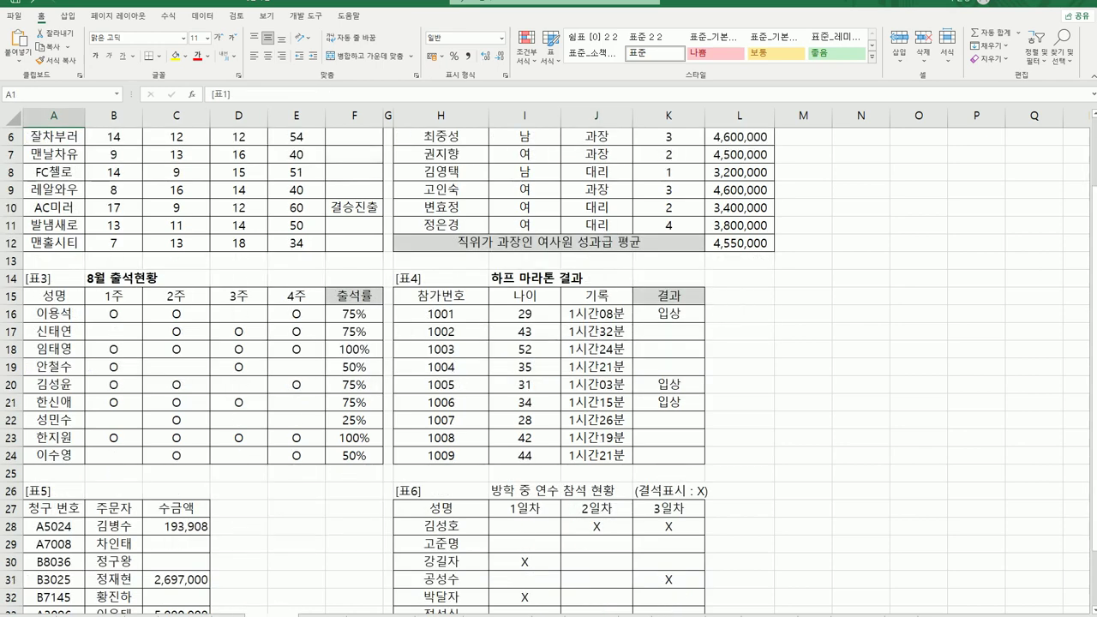
click(597, 616)
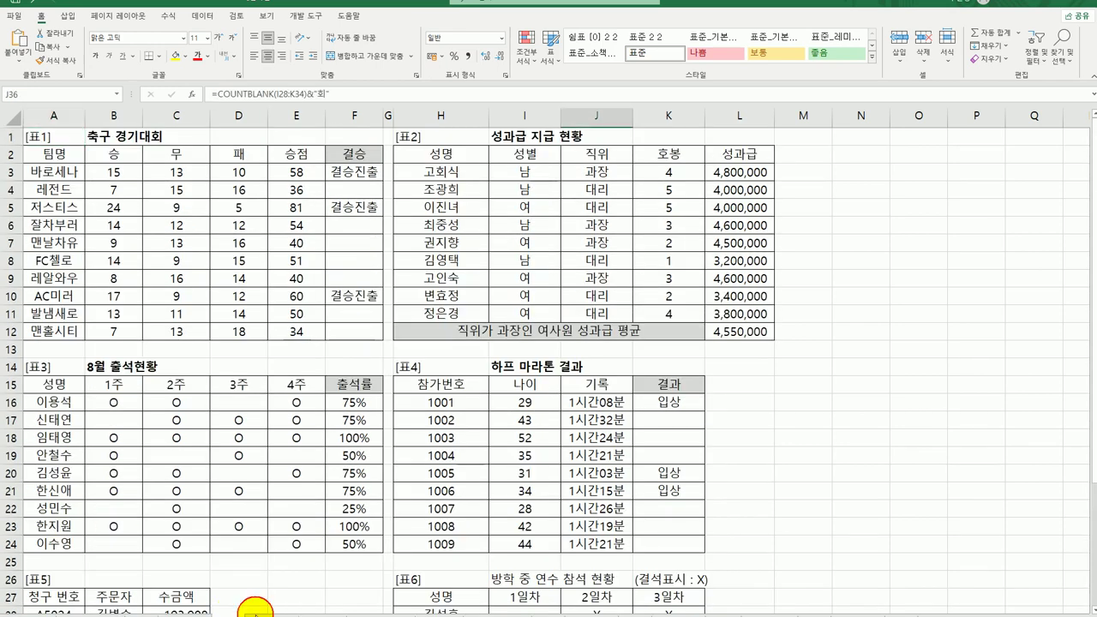
key(ctrl+Home)
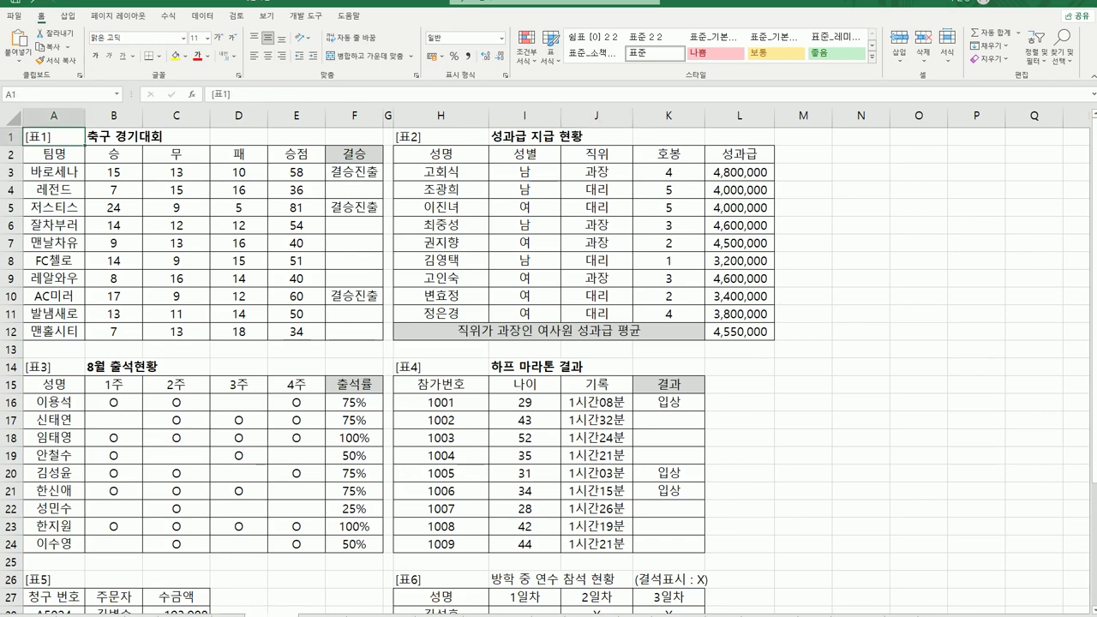